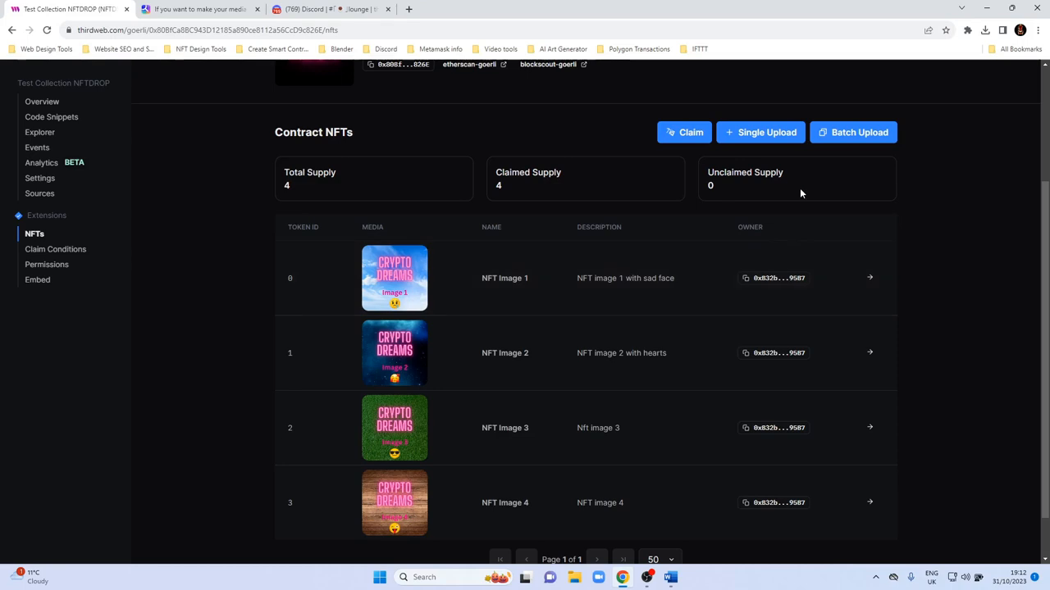
- Download the example CSV with IPFS image and animation_url columns from the batch upload requirements and open it in Excel
click(838, 139)
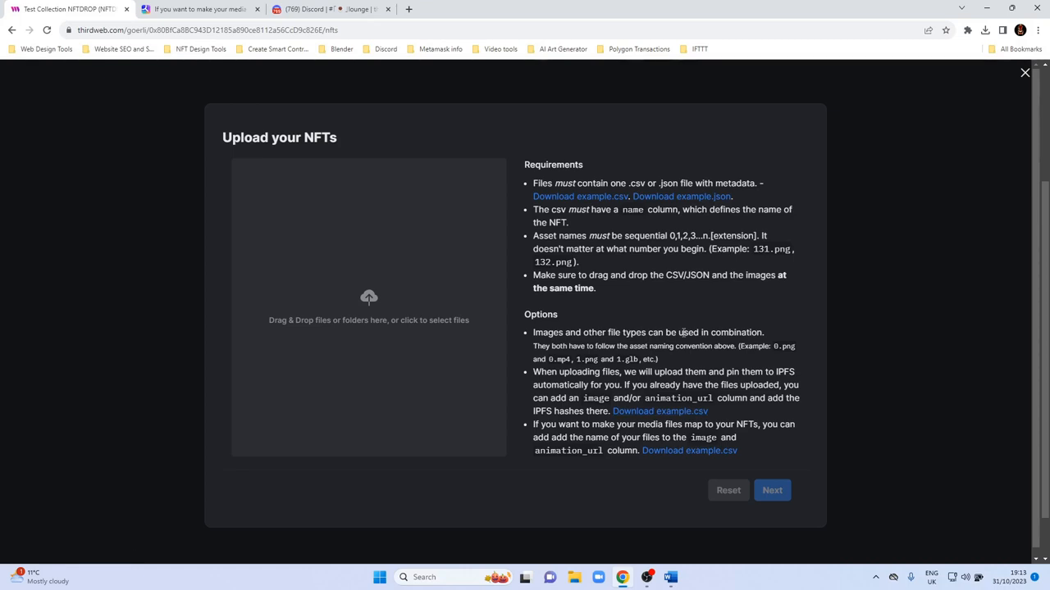
click(677, 418)
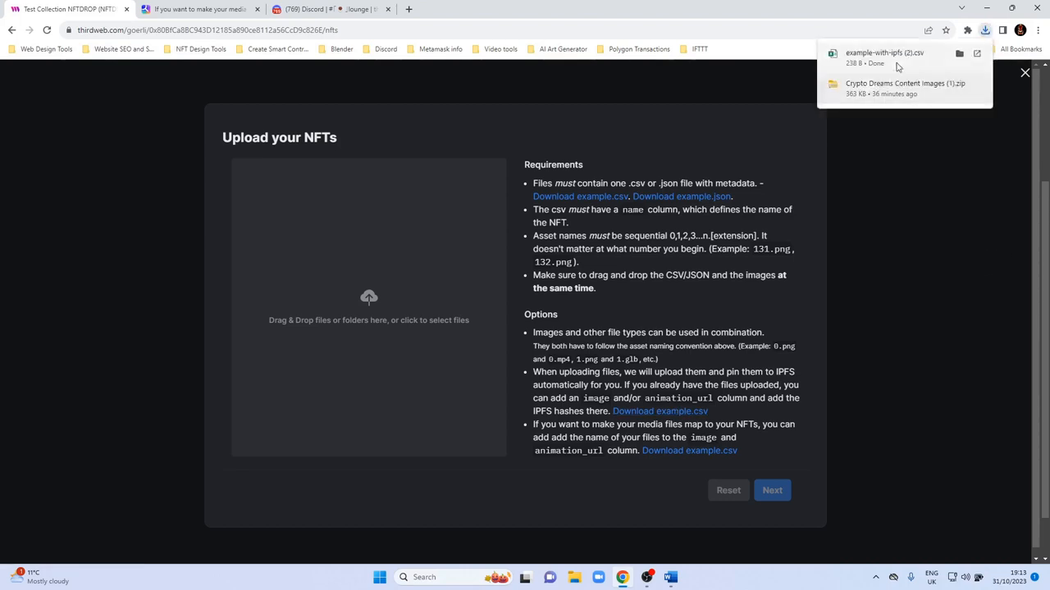
drag(898, 65, 360, 326)
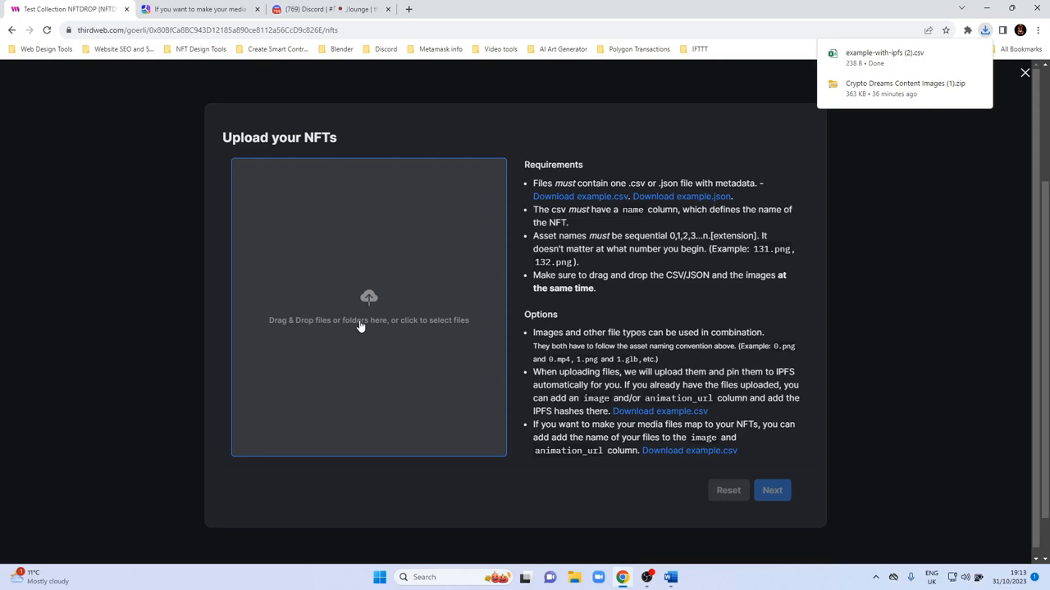
mouse_move(359, 326)
mouse_down()
mouse_move(387, 314)
mouse_move(373, 342)
mouse_move(373, 294)
mouse_move(375, 331)
mouse_move(379, 300)
mouse_move(410, 276)
mouse_move(656, 420)
mouse_move(483, 398)
mouse_move(369, 310)
mouse_move(353, 324)
mouse_move(366, 299)
mouse_move(377, 326)
mouse_up()
click(884, 64)
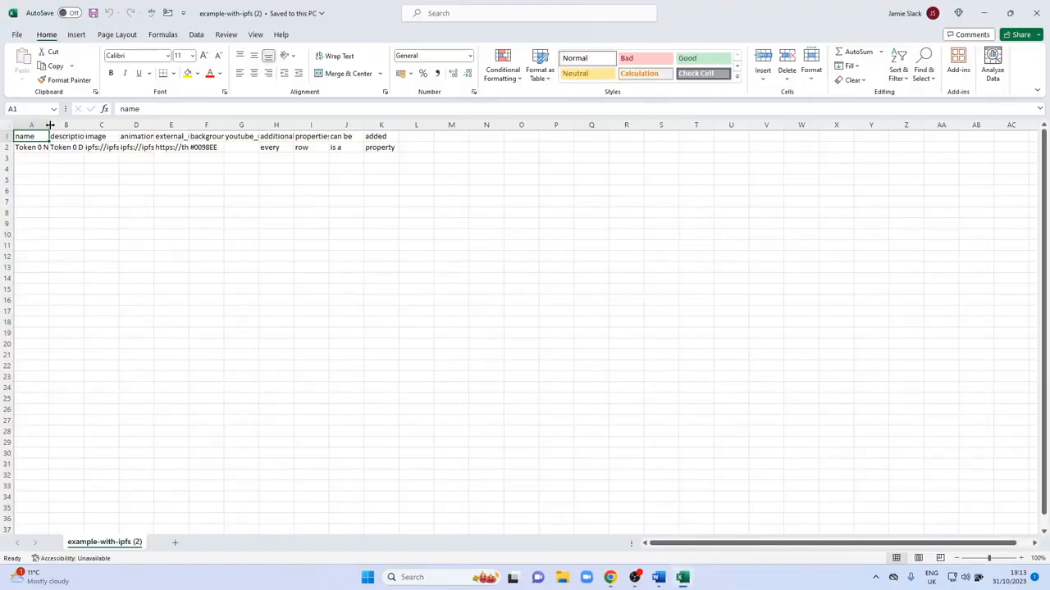
- Fit the widths of columns A through K to their contents in the example metadata sheet
double_click(49, 124)
double_click(101, 125)
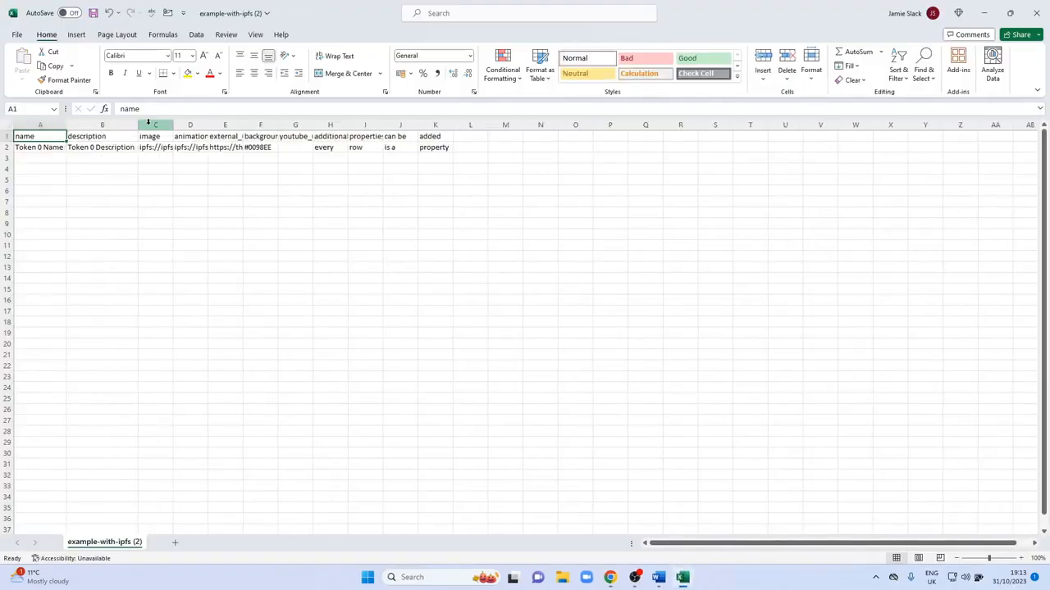
double_click(173, 122)
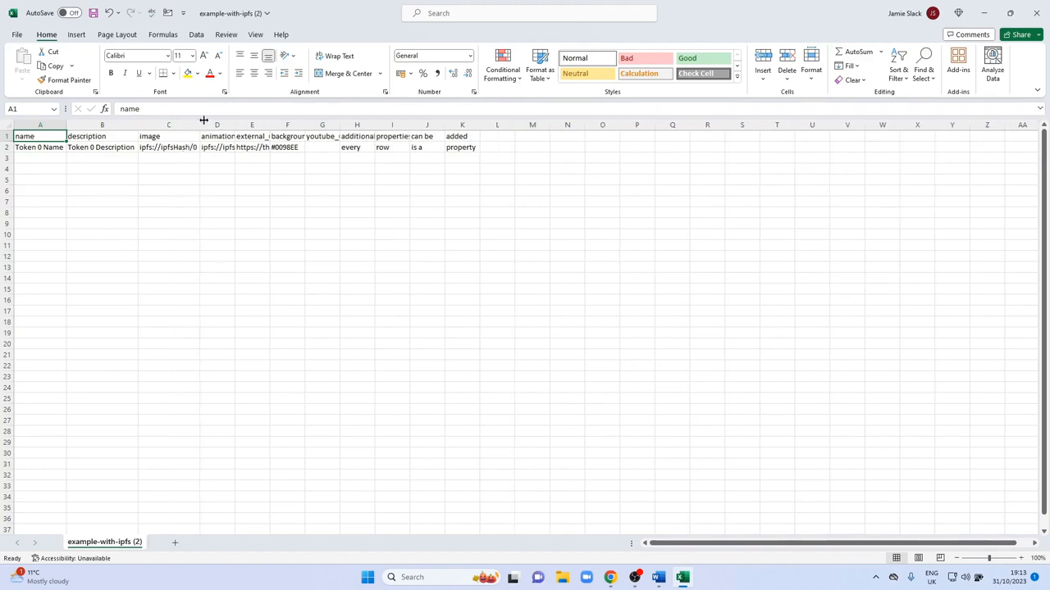
double_click(235, 121)
double_click(296, 121)
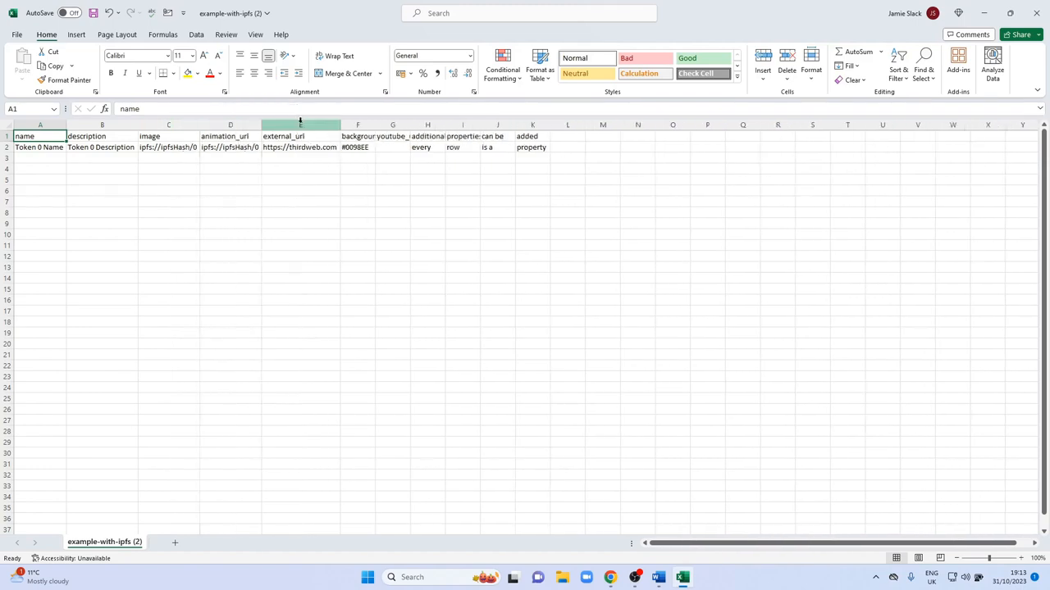
double_click(375, 122)
double_click(437, 120)
double_click(484, 120)
double_click(522, 121)
double_click(563, 121)
double_click(588, 121)
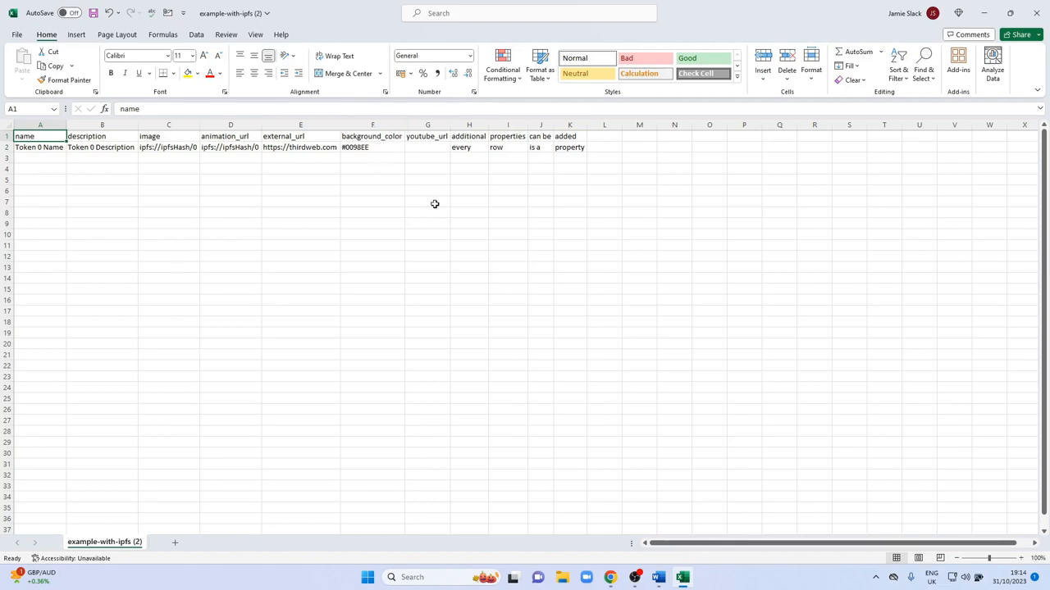
- Review the additional property values in H2:K2 and the complete example token row A2:K2
drag(481, 147, 570, 147)
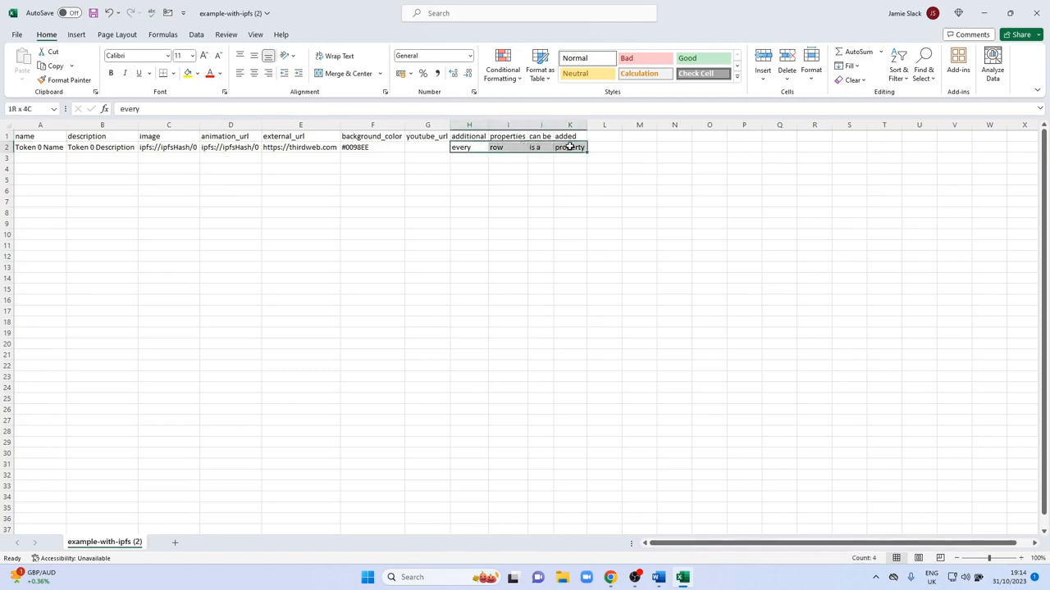
click(558, 168)
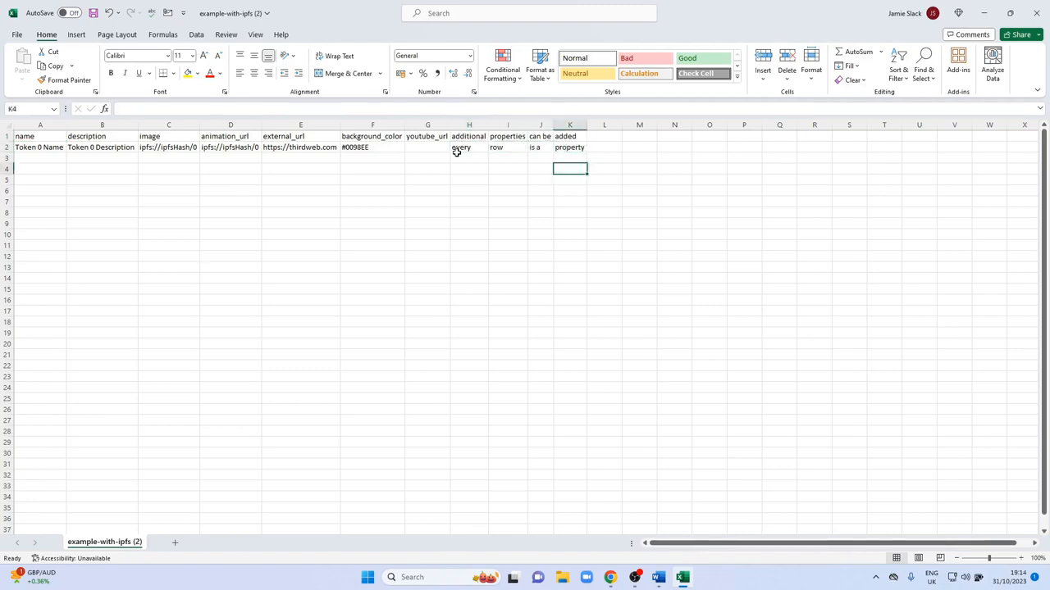
drag(23, 148, 578, 148)
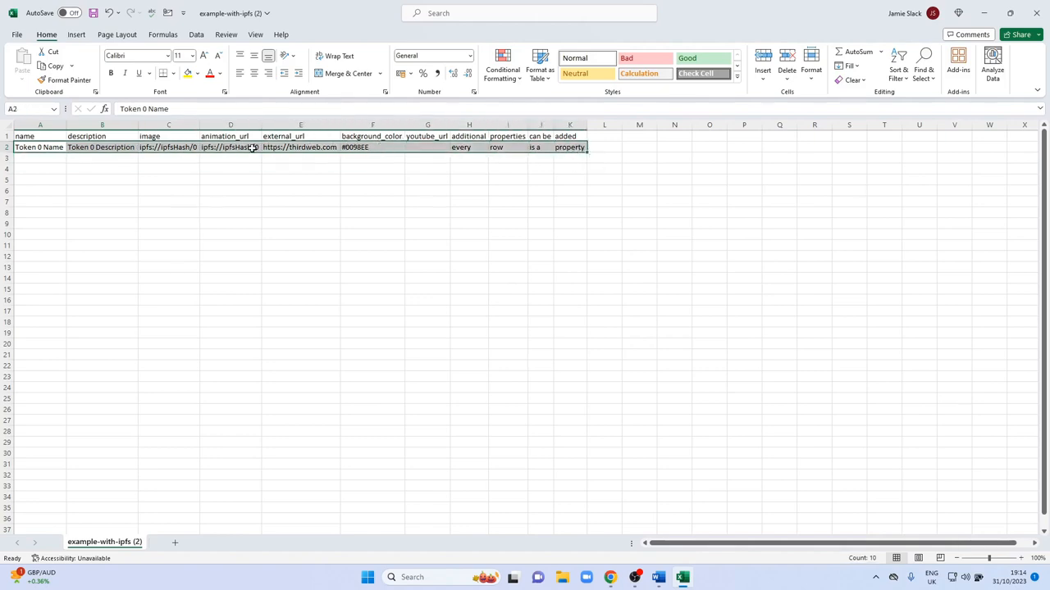
click(54, 156)
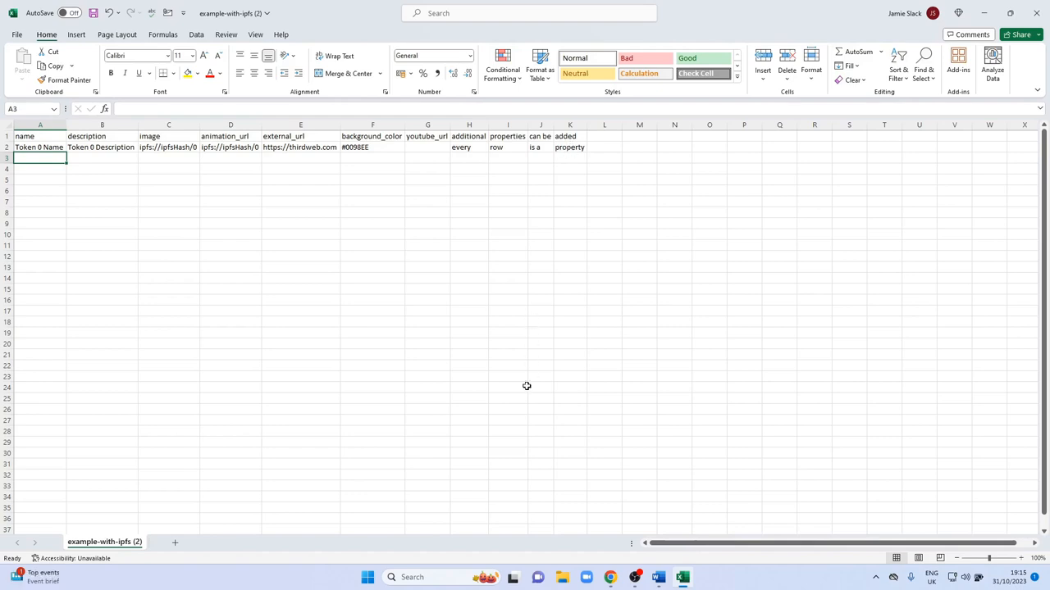
- Switch to the browser and load the example-with-ipfs CSV together with image 7 into the NFT batch upload
click(610, 578)
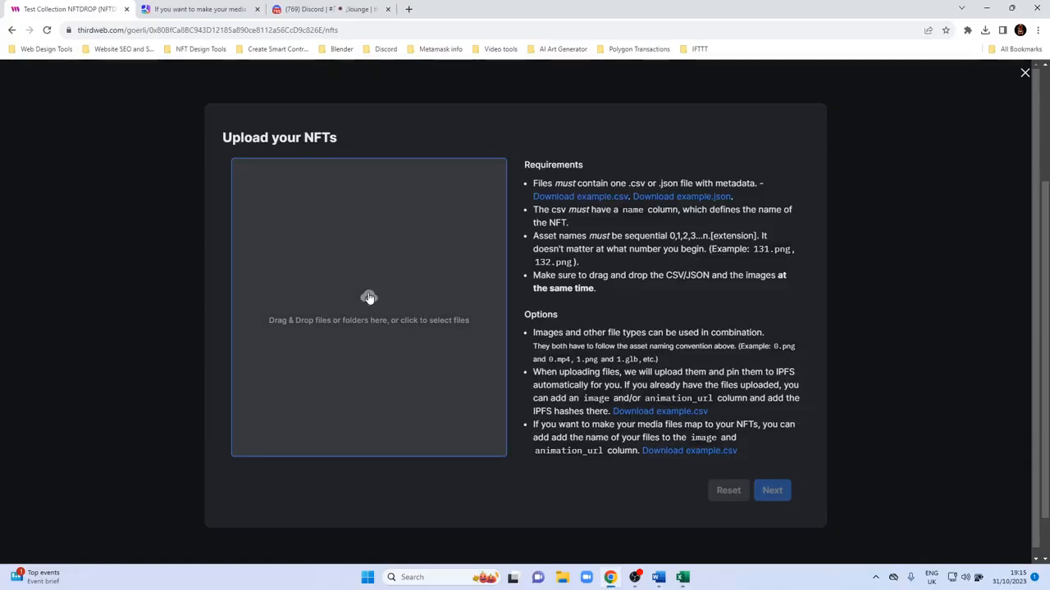
click(366, 300)
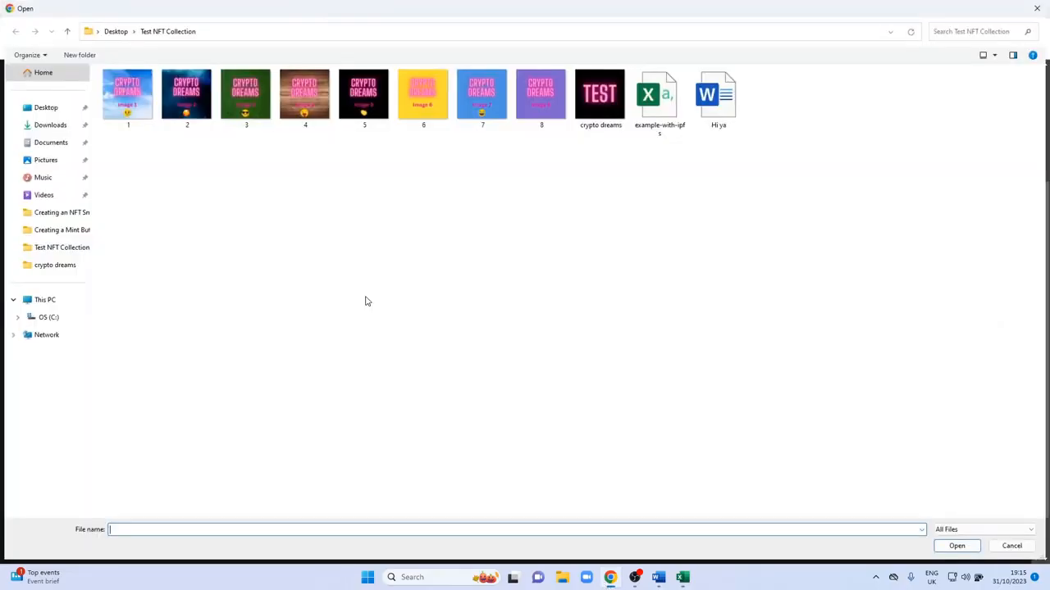
click(660, 104)
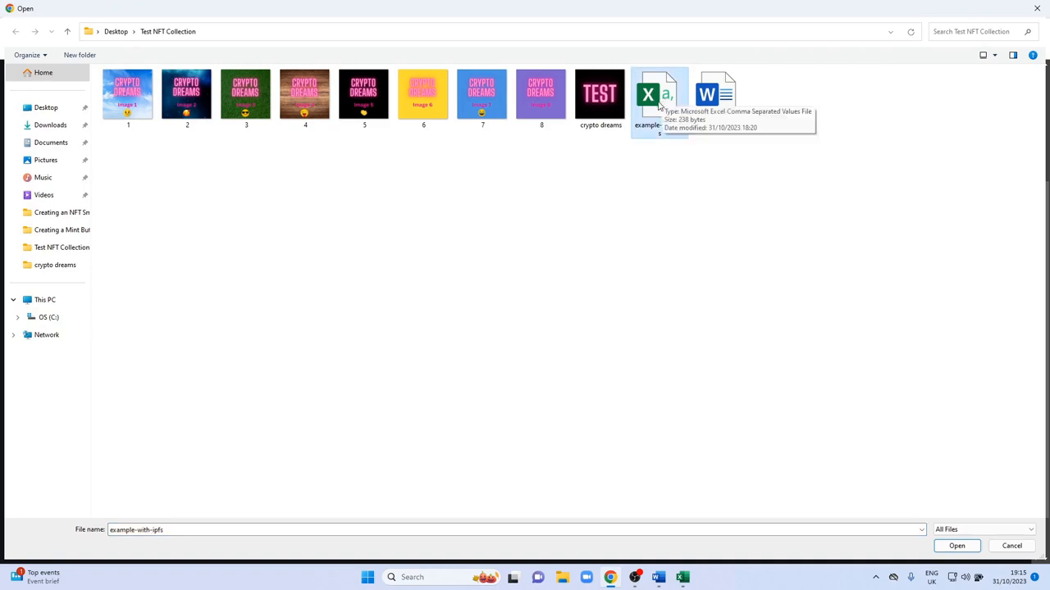
ctrl+click(488, 109)
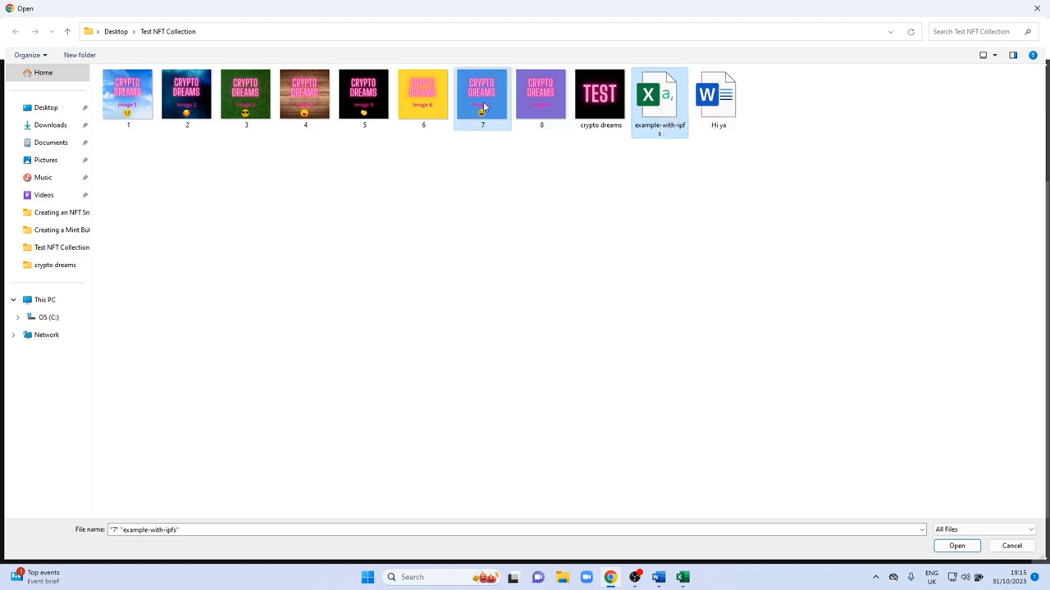
click(945, 548)
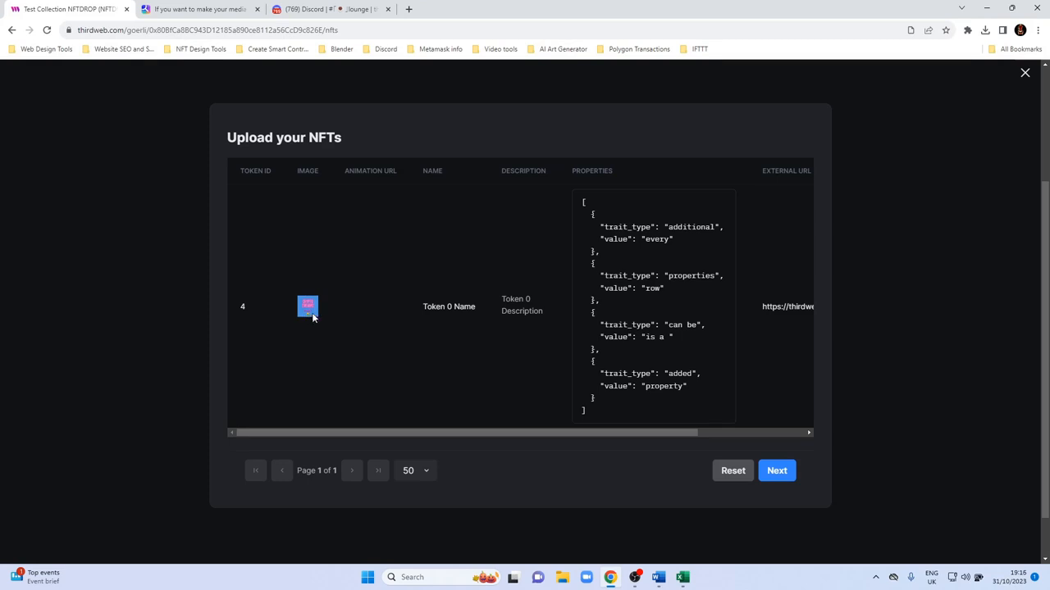
- Examine the name, description, properties, external URL and background colour in the upload preview, and close it without uploading
key(BackSpace)
drag(428, 308, 465, 308)
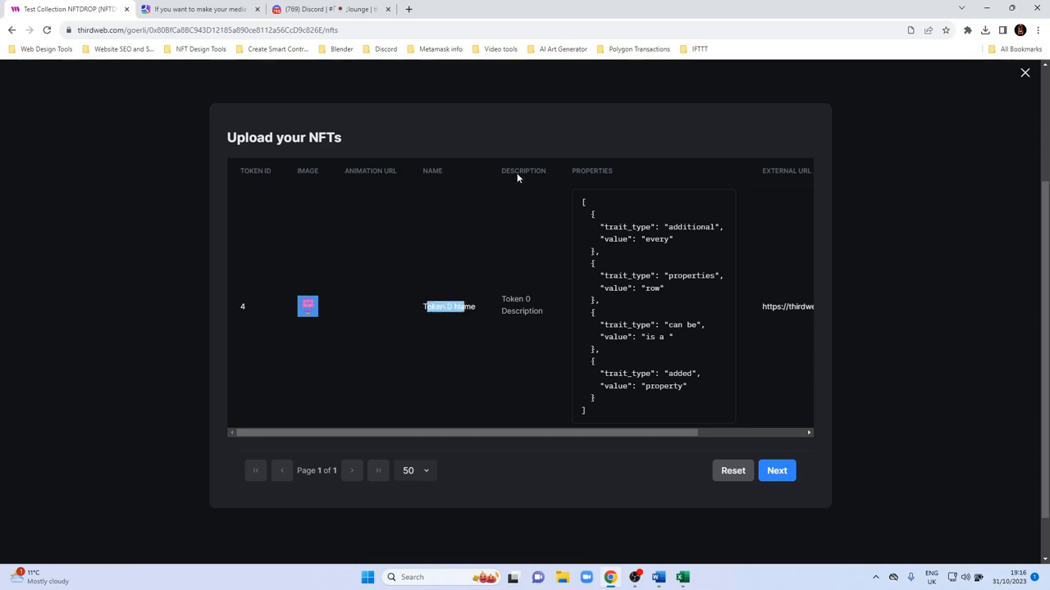
click(509, 306)
drag(582, 201, 681, 416)
click(588, 220)
drag(583, 204, 670, 412)
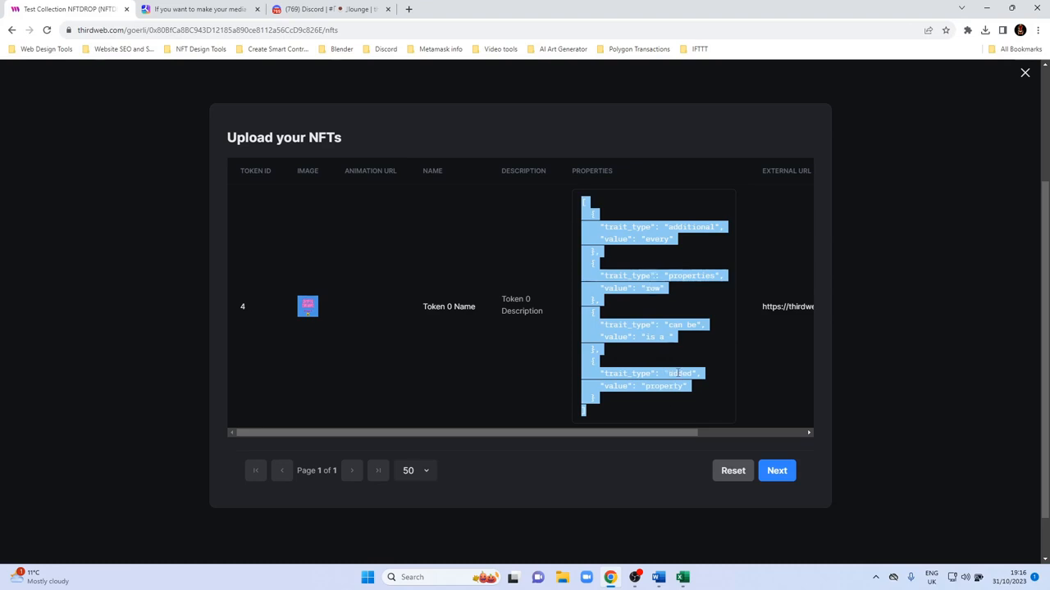
drag(746, 318, 783, 304)
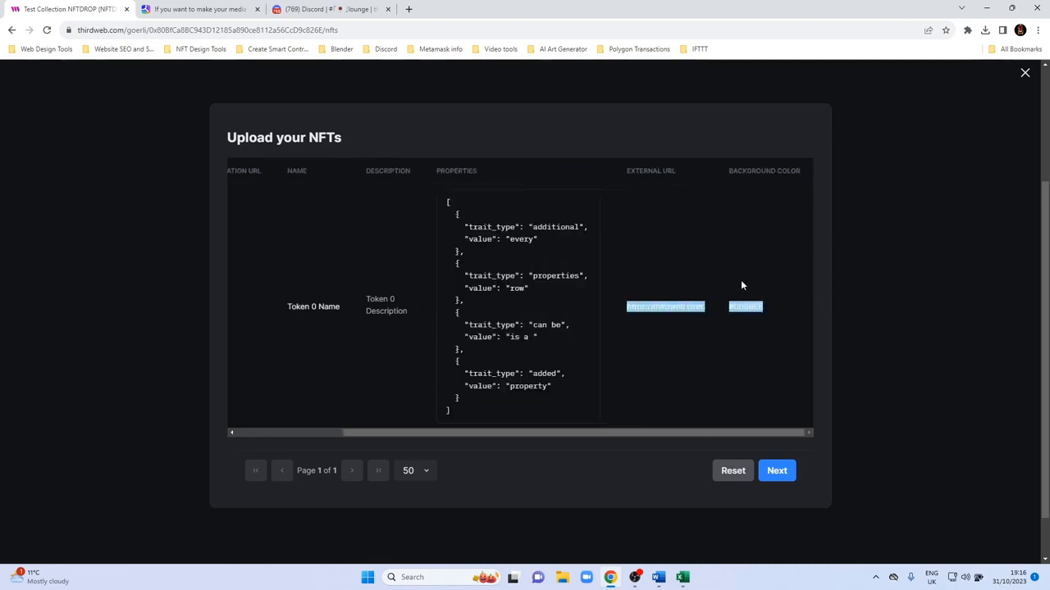
click(650, 303)
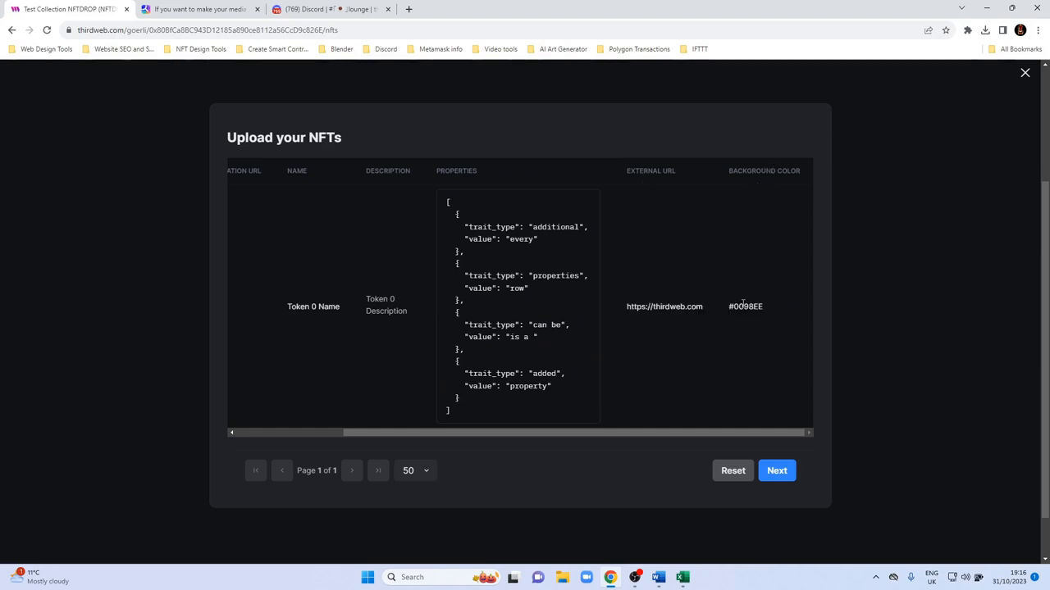
click(1024, 74)
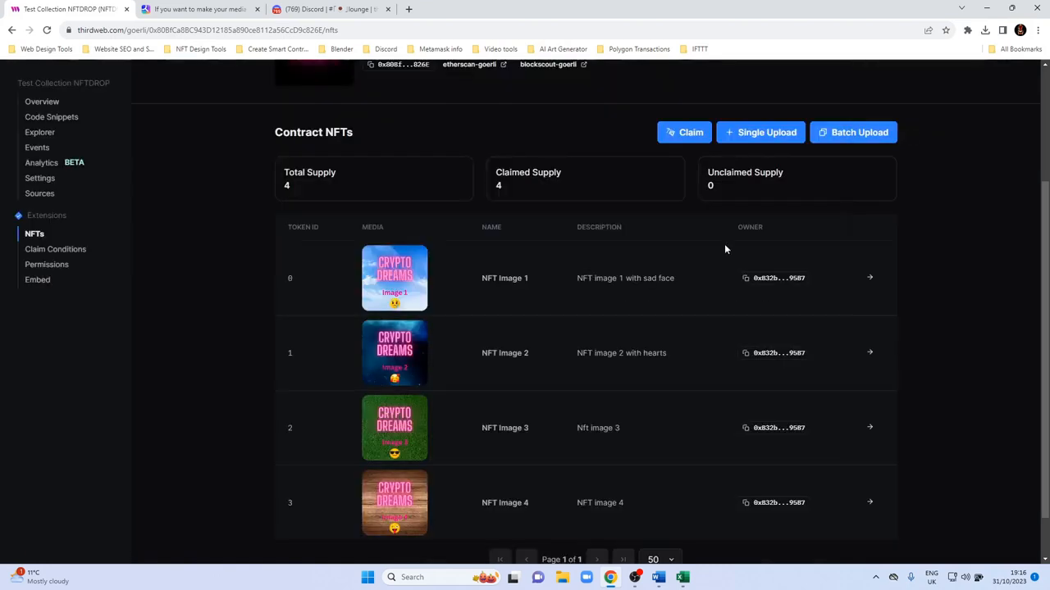
- Return to the example-with-ipfs (2) spreadsheet in Excel and select the token name cell A2
mouse_move(688, 584)
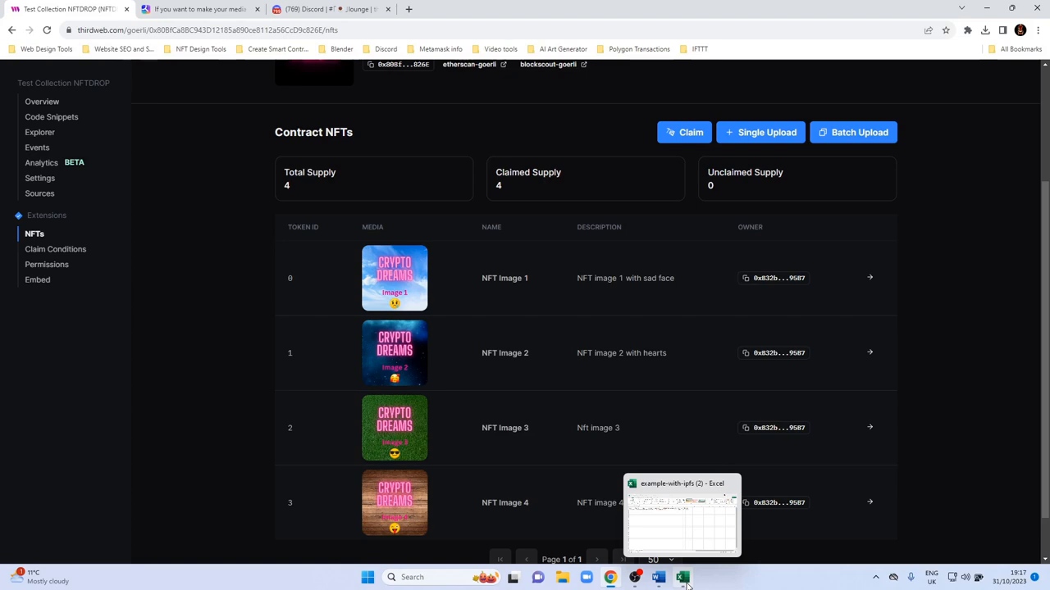
click(690, 525)
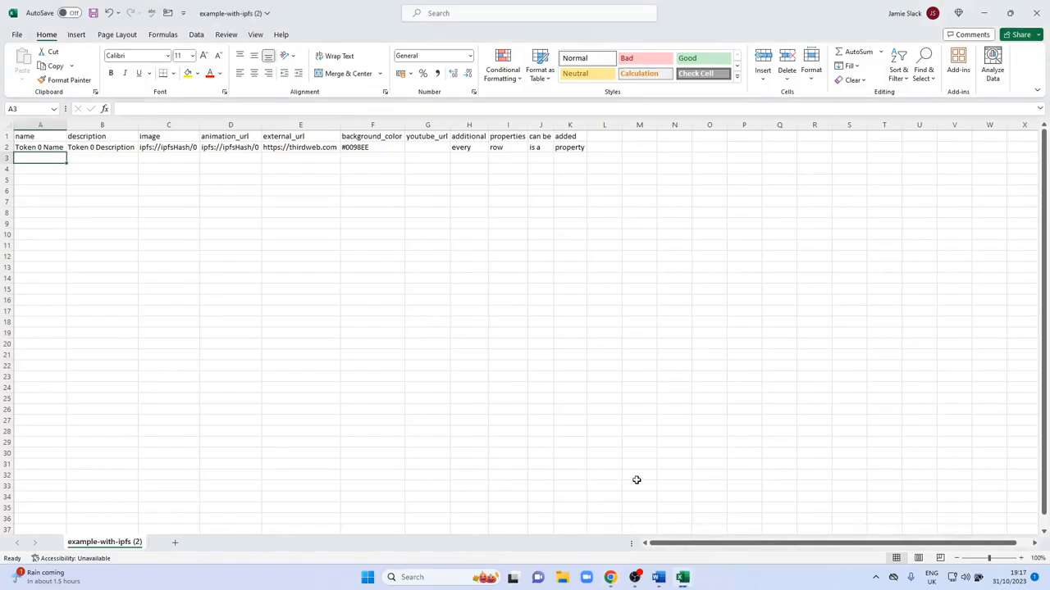
drag(358, 13, 312, 94)
drag(534, 340, 934, 518)
double_click(734, 95)
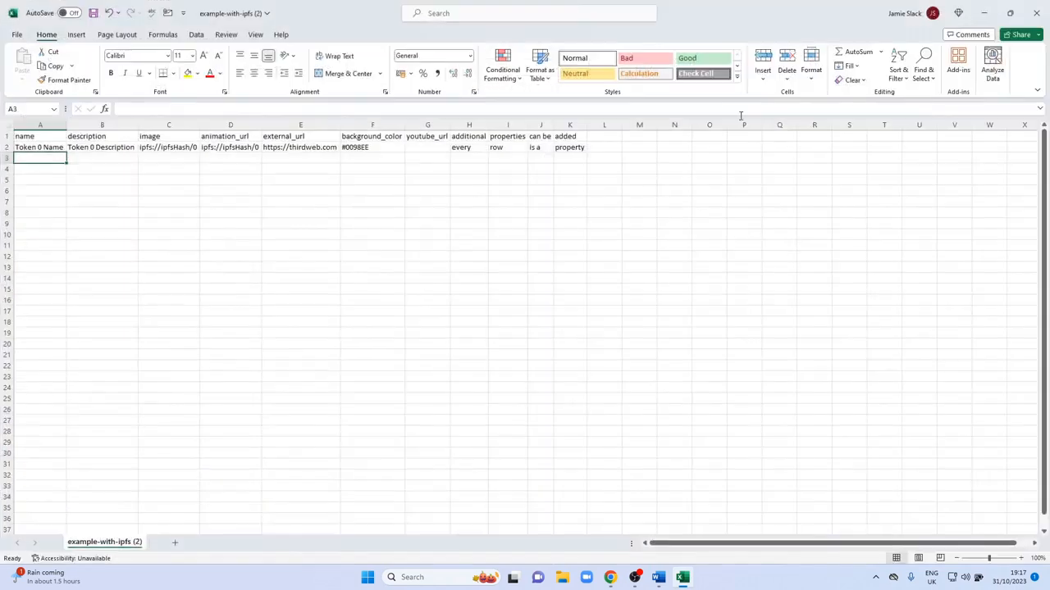
click(41, 148)
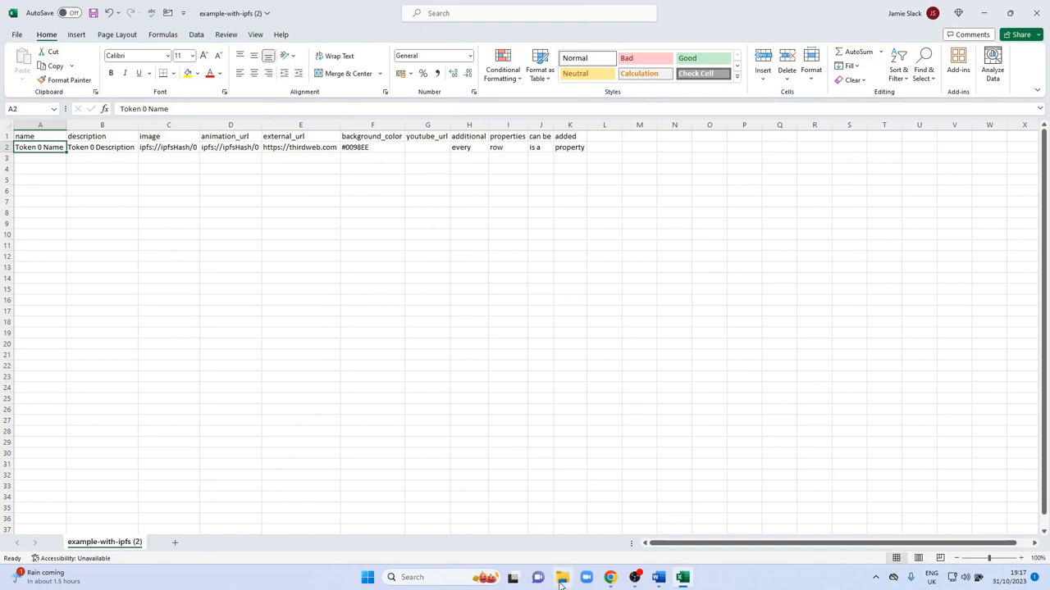
- Copy the name NFT Image 4 from token 3 in the contract's NFT list in the browser
mouse_move(610, 582)
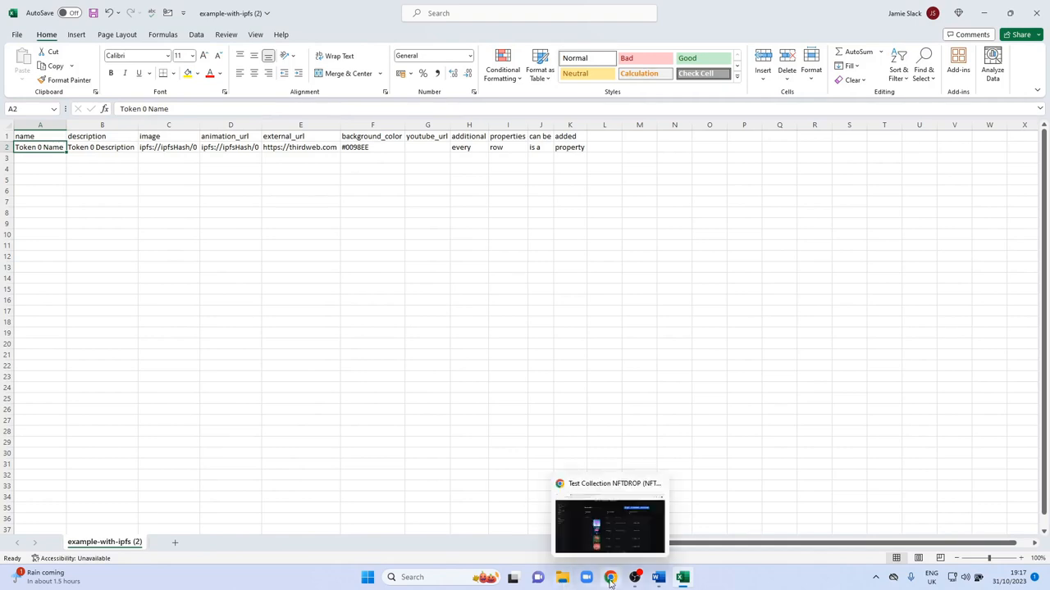
click(615, 533)
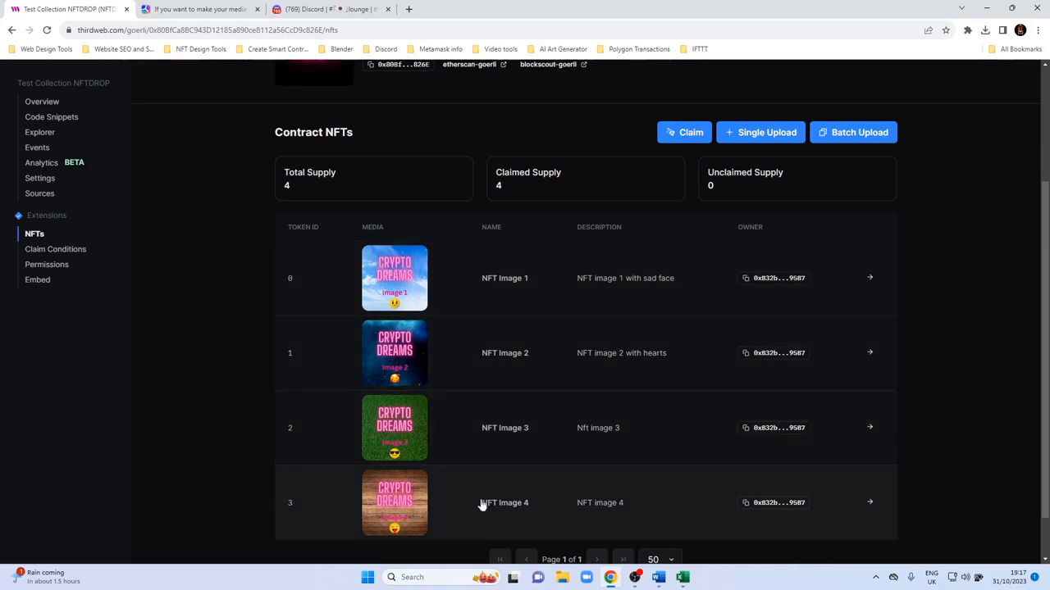
drag(482, 505, 529, 509)
key(ctrl+c)
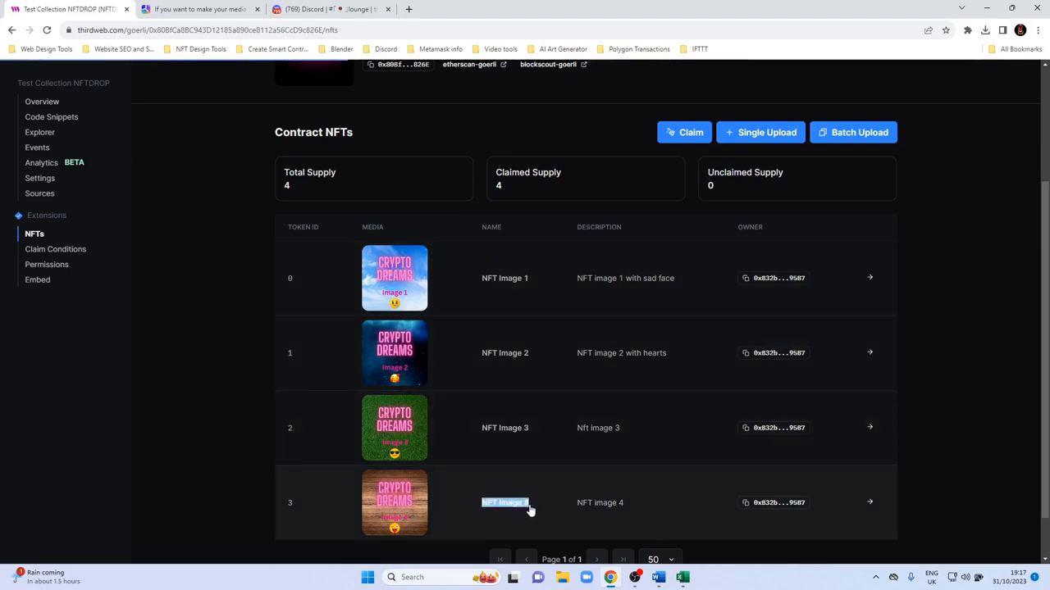
- Paste the copied name into cell A2 of the Excel sheet and change it to NFT Image 5
click(532, 510)
mouse_move(603, 580)
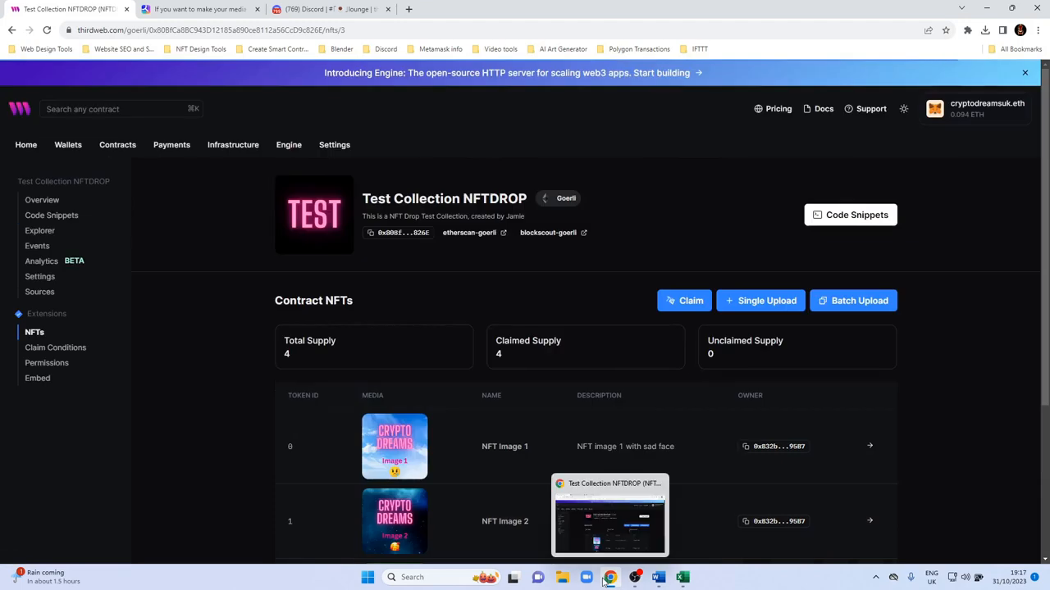
click(683, 577)
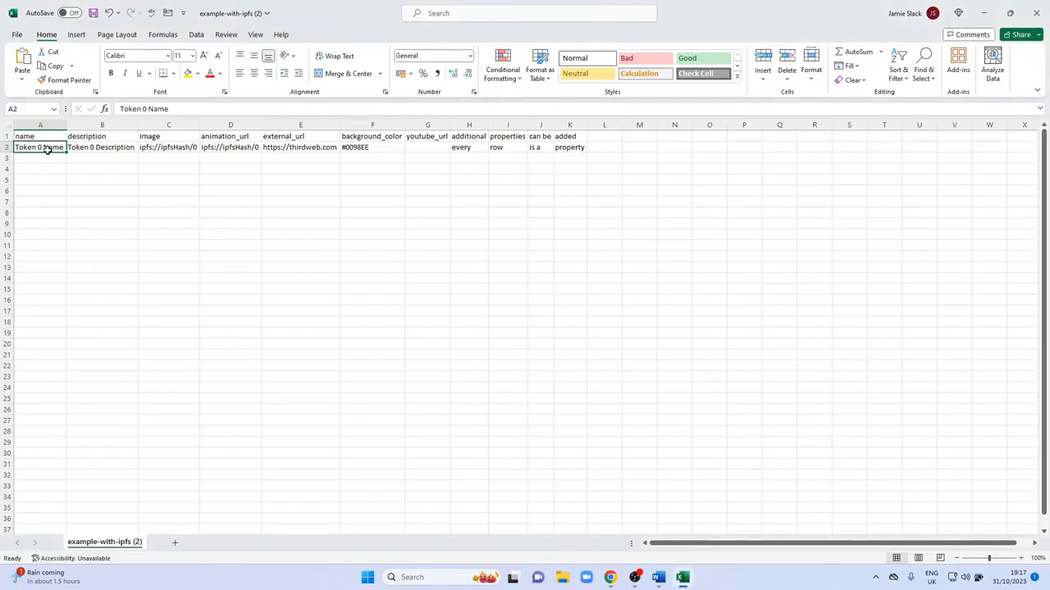
key(ctrl+v)
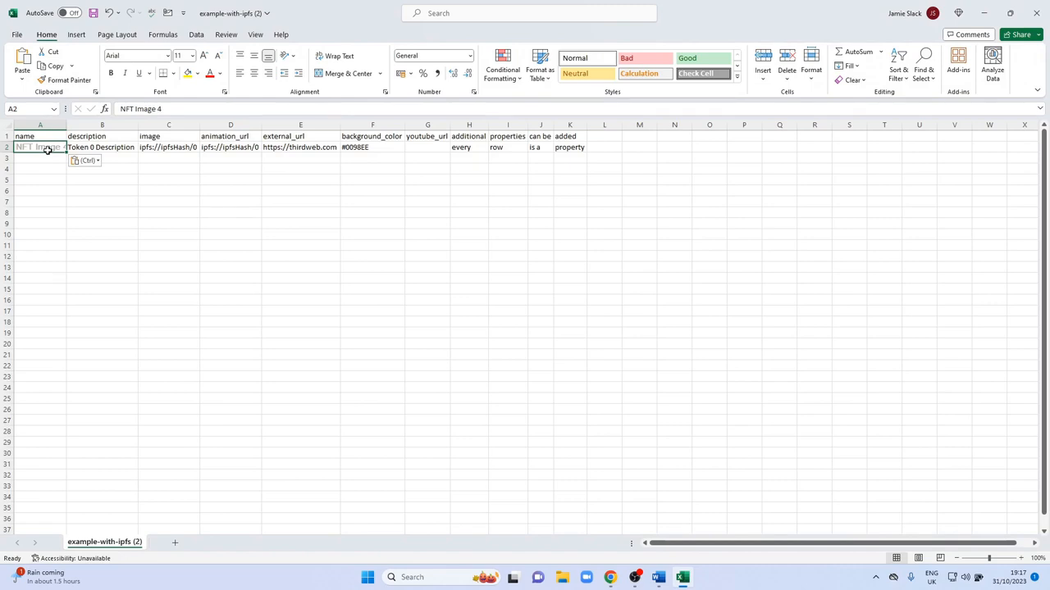
double_click(159, 109)
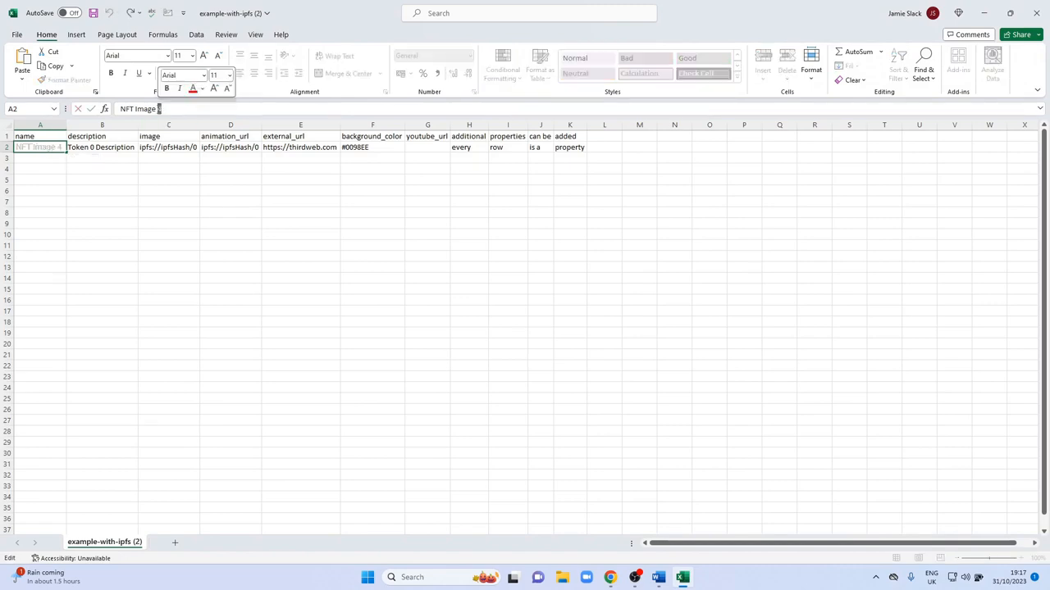
text(5)
key(ctrl+Return)
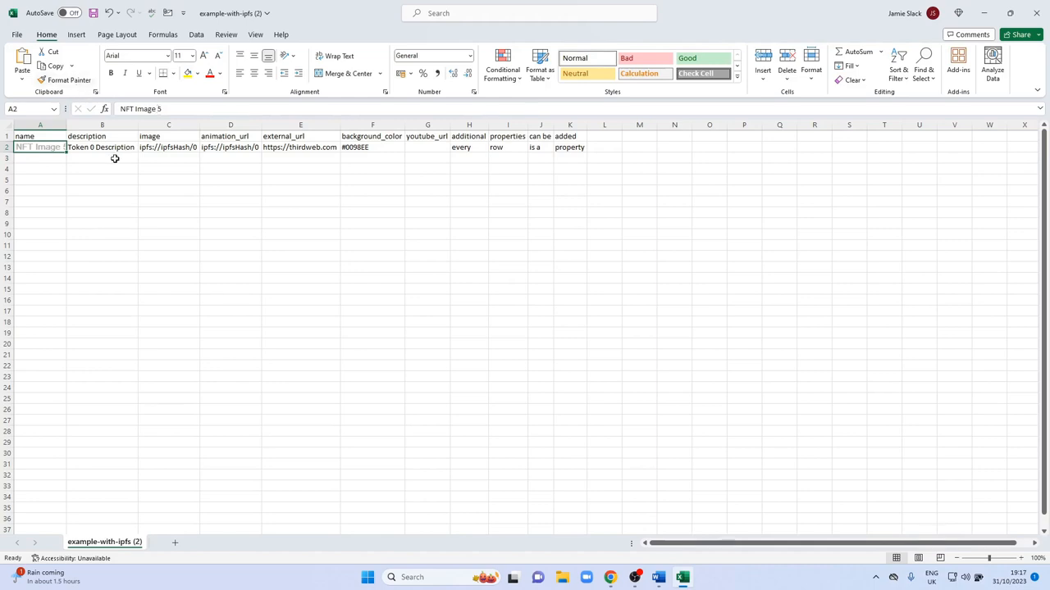
- Clear the token name cell A2 and re-enter it as NFT Image 5
key(Delete)
text(NTF)
key(BackSpace)
key(BackSpace)
key(BackSpace)
text(NT)
key(BackSpace)
key(BackSpace)
text(N)
key(BackSpace)
key(BackSpace)
text(N)
key(BackSpace)
key(BackSpace)
text(NFT Image)
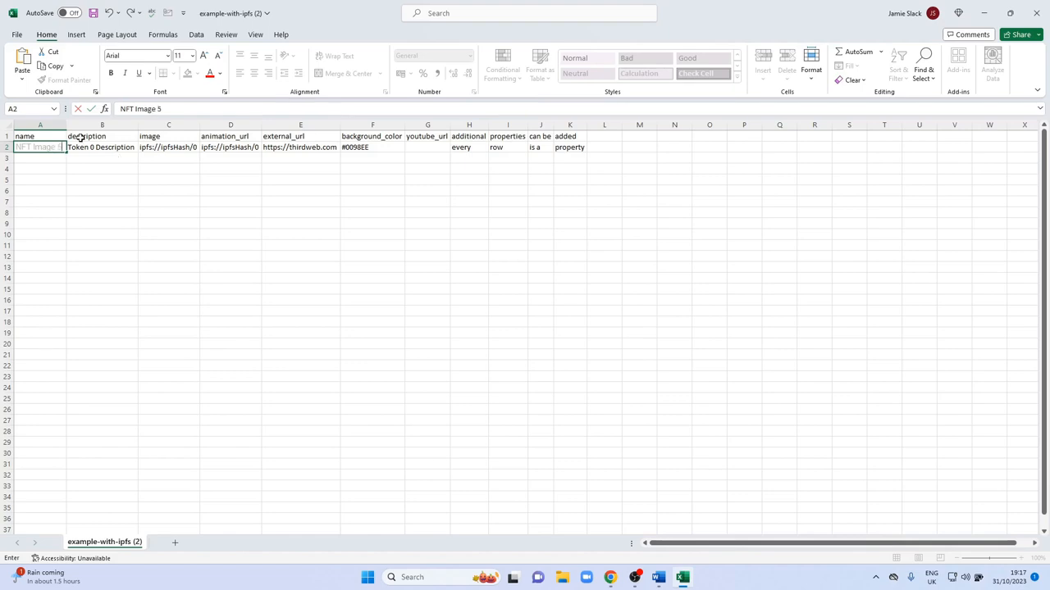
click(34, 211)
- Set the font colour of the name in cell A2 to black and widen column A to fit it
click(47, 147)
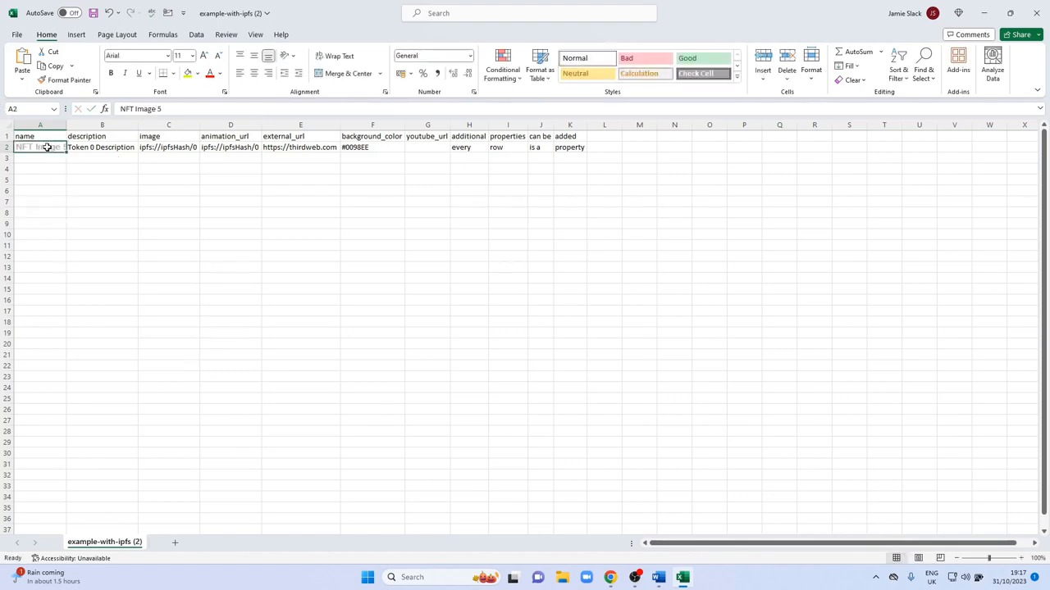
click(222, 77)
click(225, 87)
drag(67, 136, 82, 136)
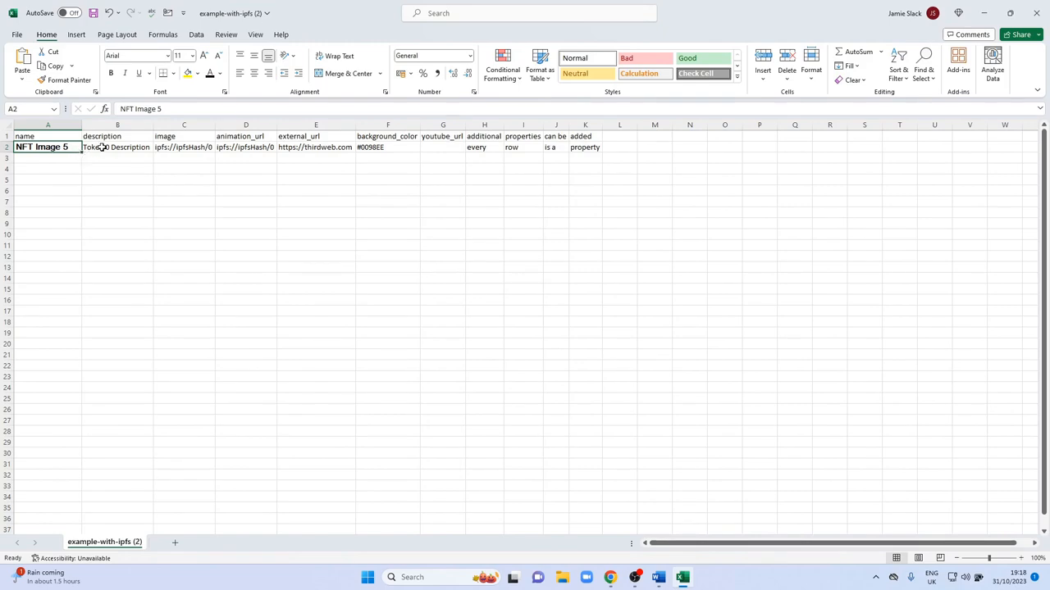
- Copy the name in cell A2 down into cells A3, A4 and A5
click(110, 159)
click(75, 158)
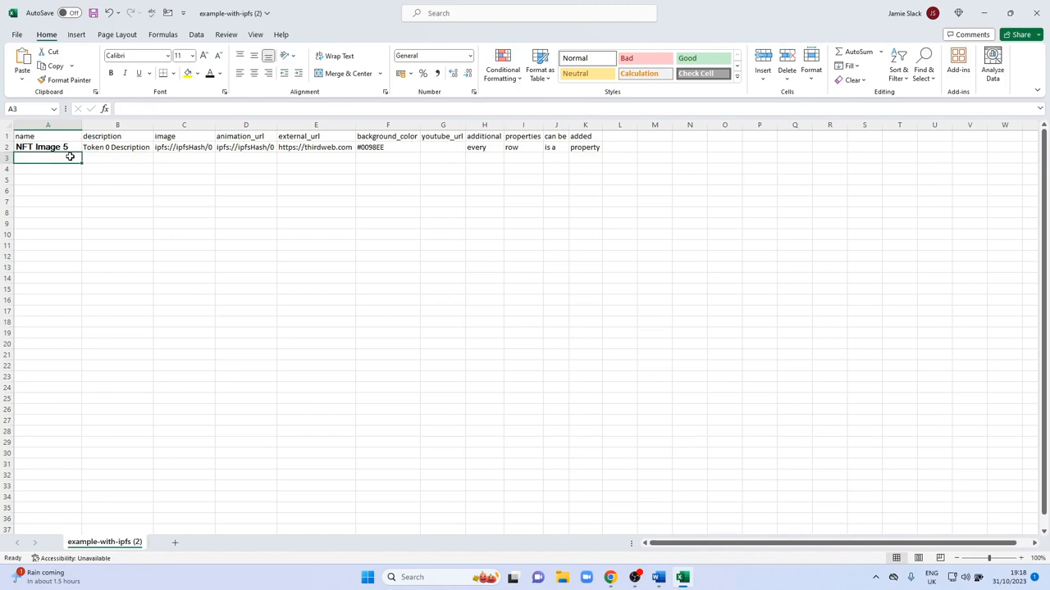
key(Up)
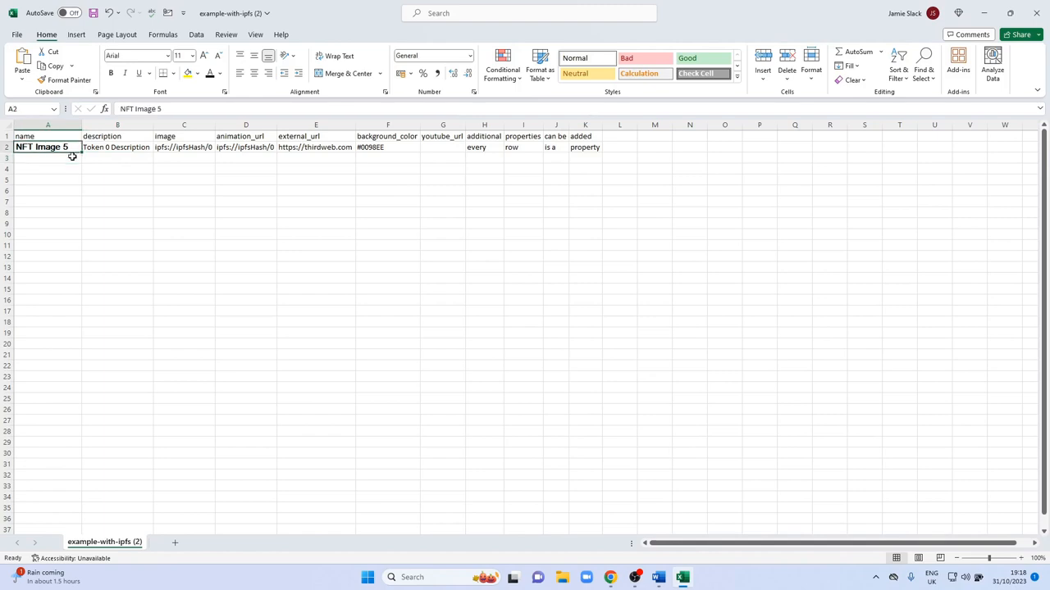
key(ctrl+c)
key(Down)
key(ctrl+v)
key(Down)
key(ctrl+v)
key(Down)
key(ctrl+v)
key(Up)
key(Up)
key(Up)
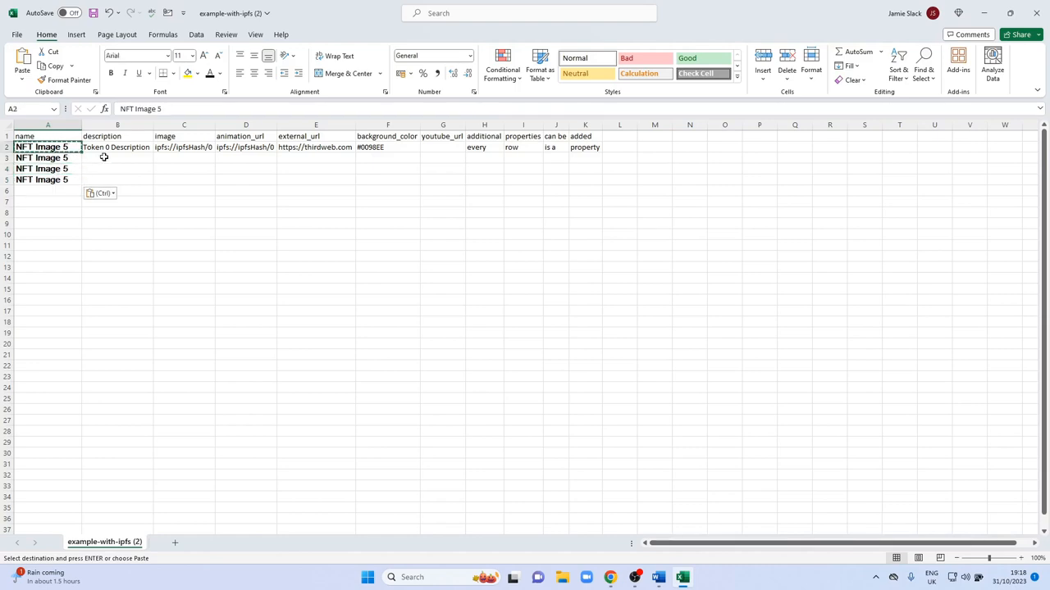
- Renumber the copied names in cells A3 to A5 as NFT Image 6, NFT Image 7 and NFT Image 8
click(102, 157)
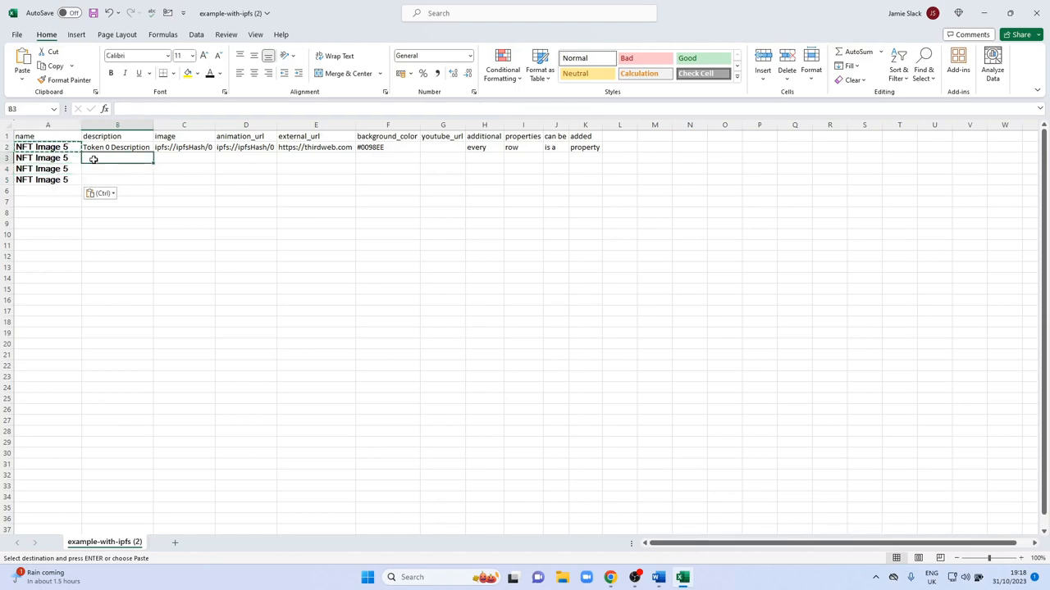
click(63, 157)
click(162, 109)
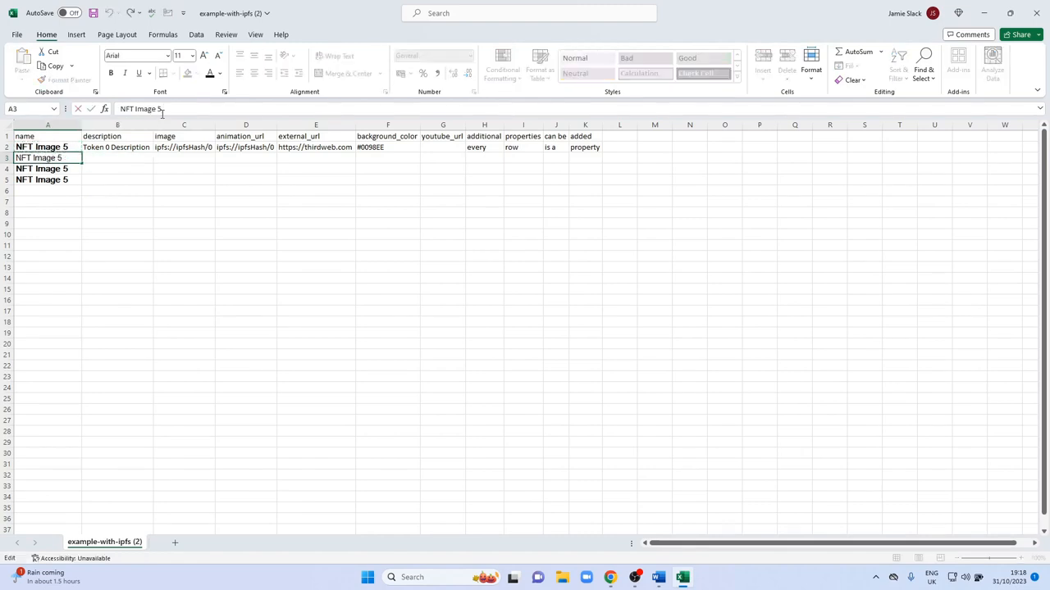
key(Return)
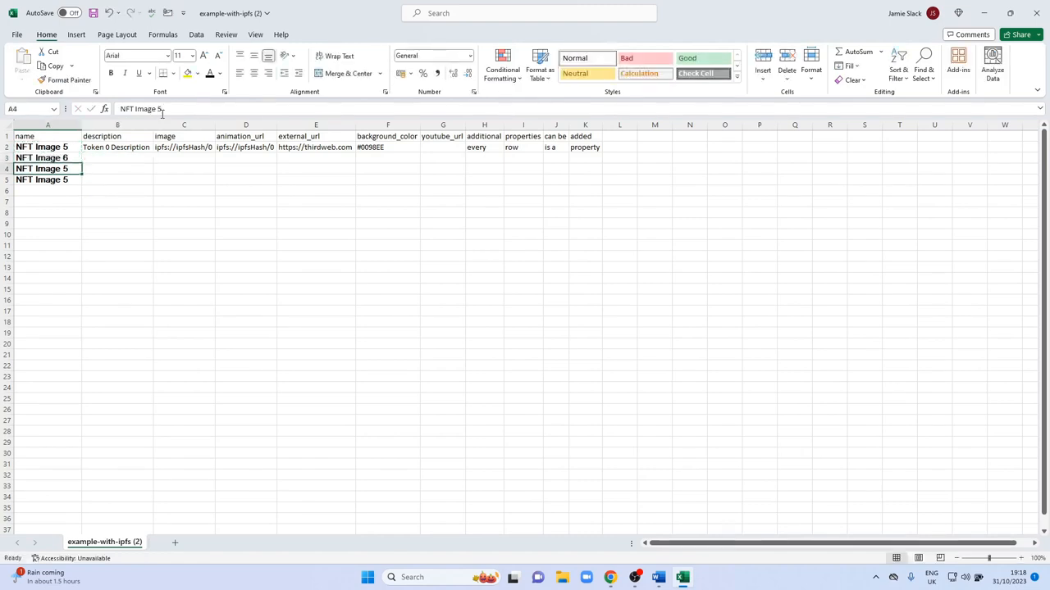
click(161, 112)
key(BackSpace)
text(7)
key(Return)
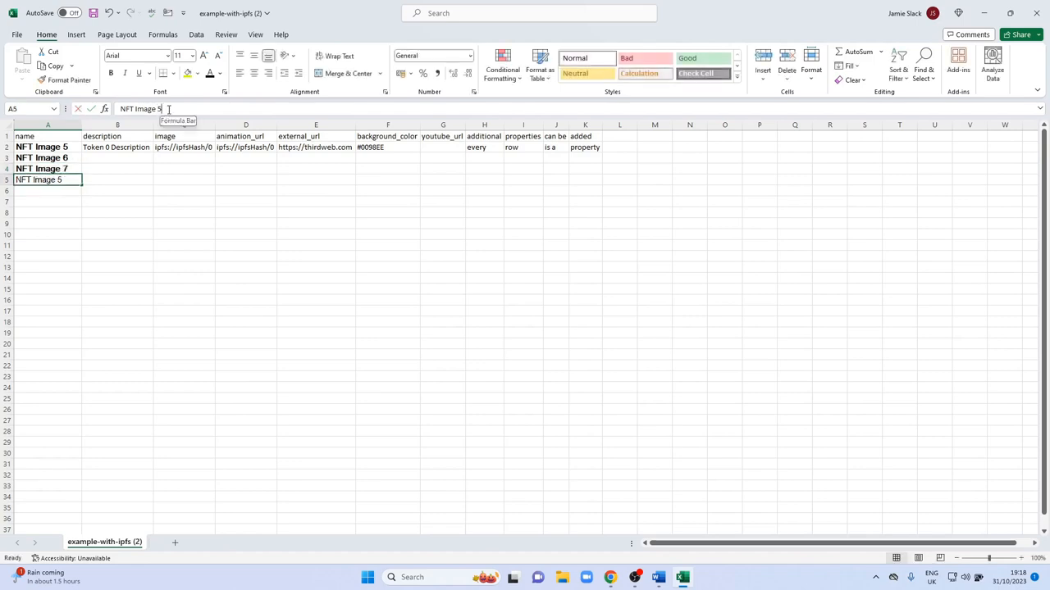
click(168, 109)
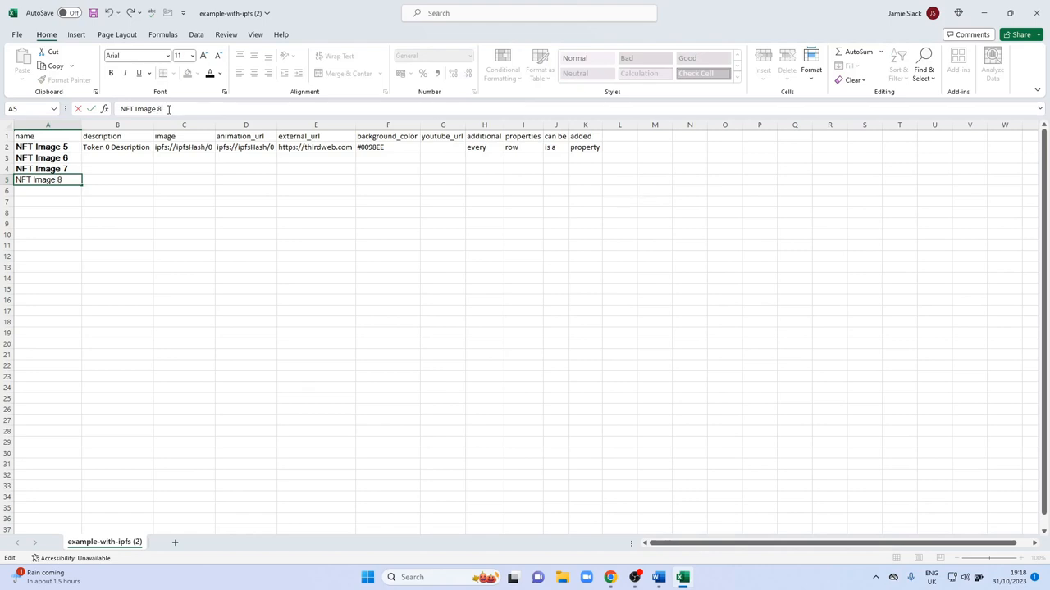
key(Return)
key(Up)
key(Up)
key(Up)
key(Up)
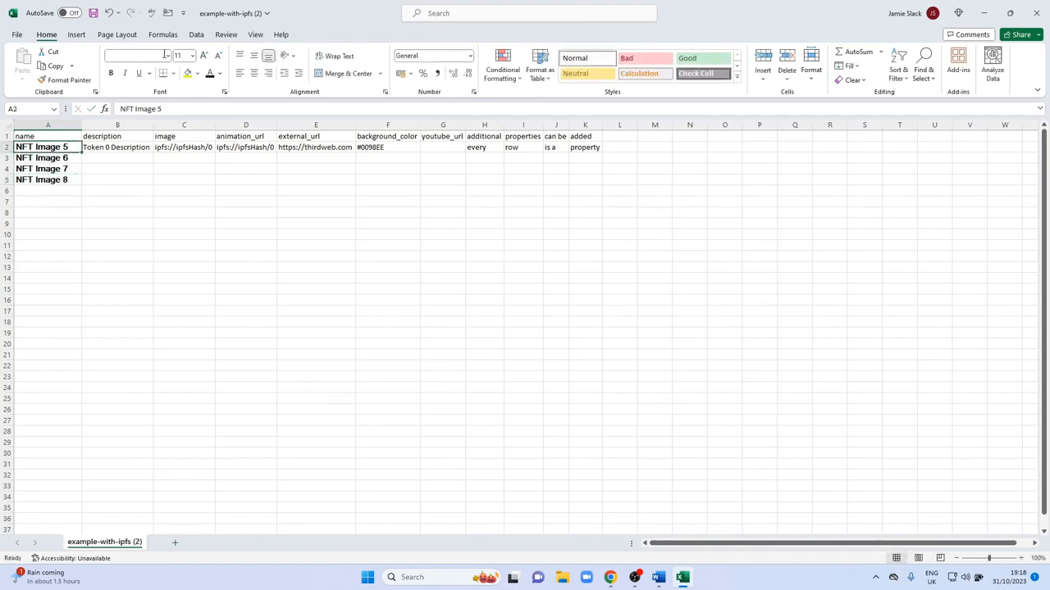
- Switch to the browser, reload the contract's NFT list and examine how token names and descriptions are displayed
click(610, 577)
scroll(509, 443, down, 2)
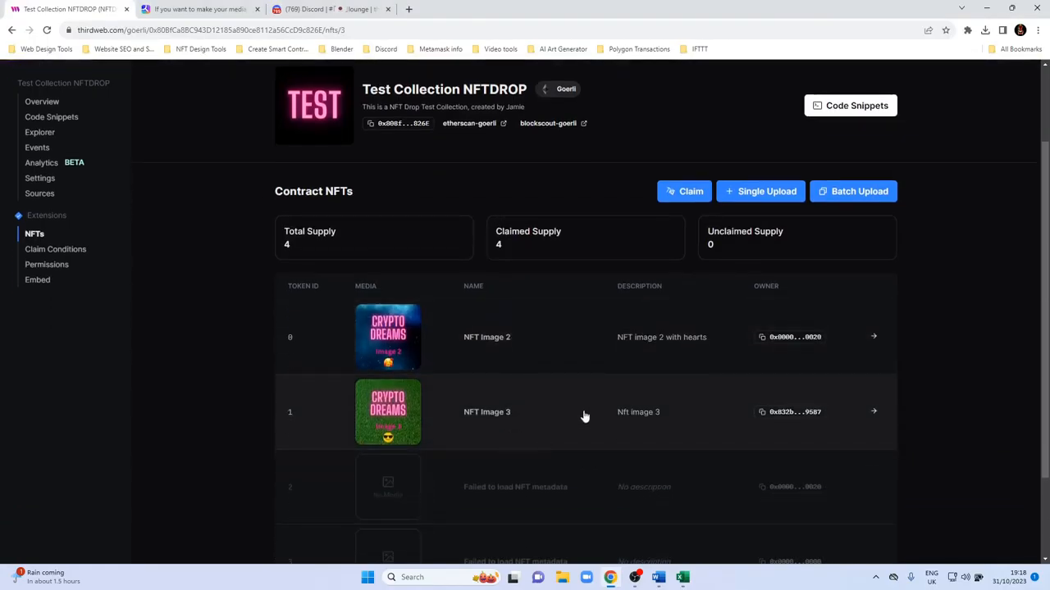
scroll(603, 424, down, 2)
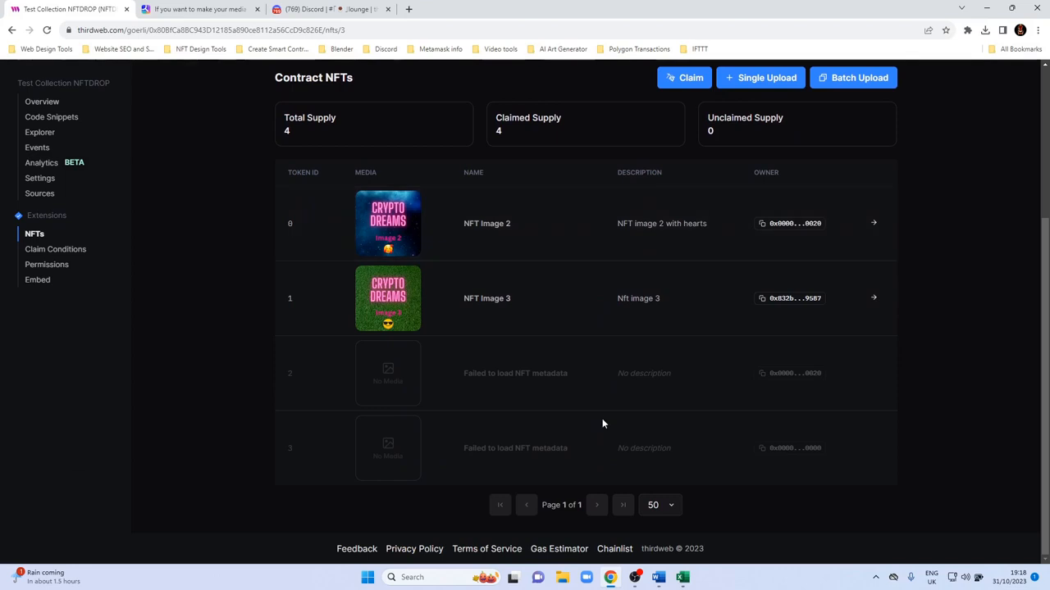
scroll(602, 424, up, 2)
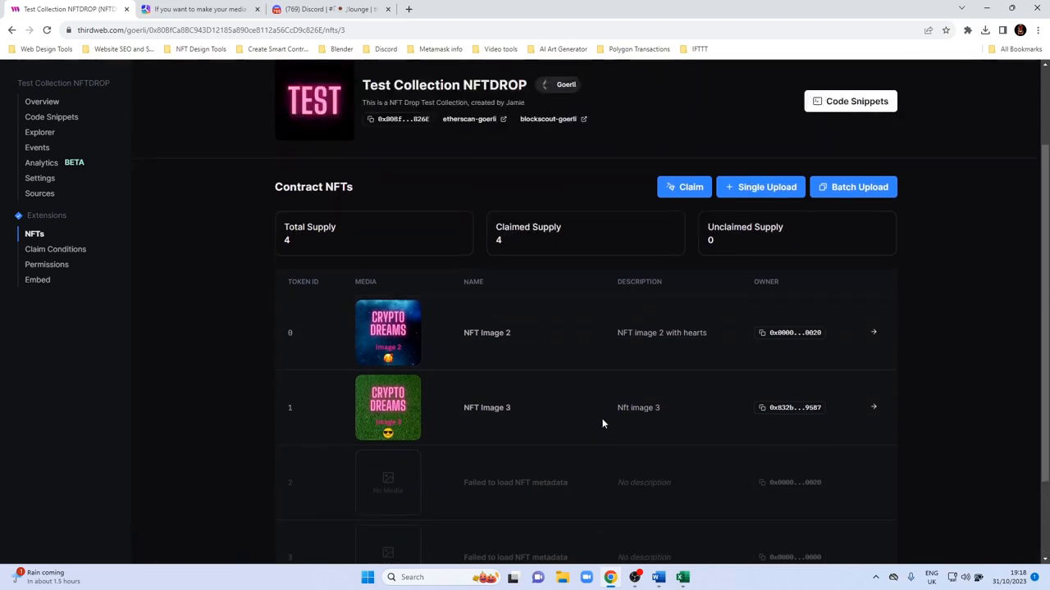
click(47, 30)
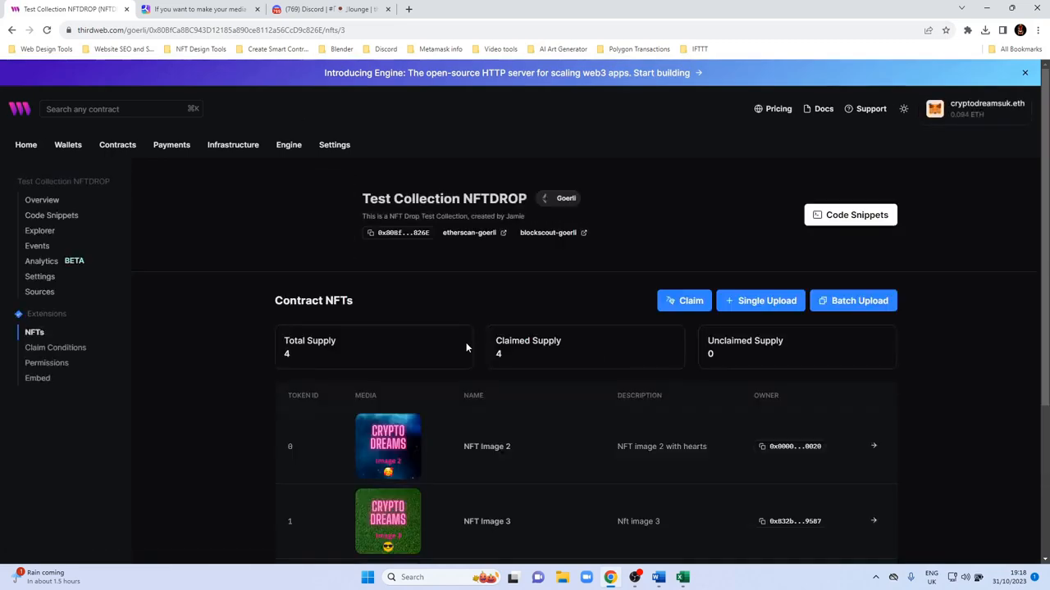
scroll(466, 347, down, 3)
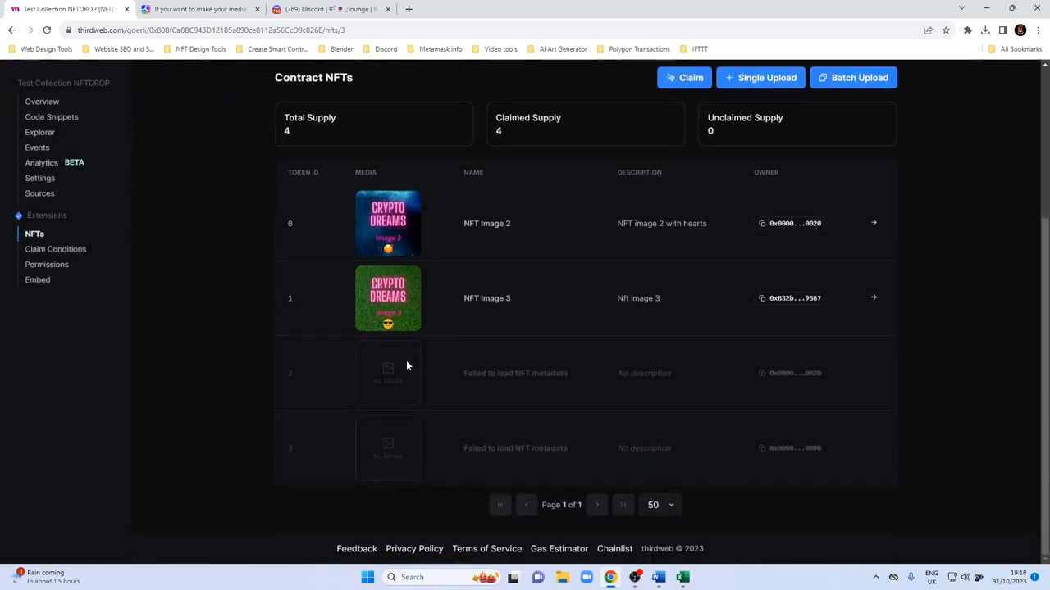
scroll(509, 372, up, 2)
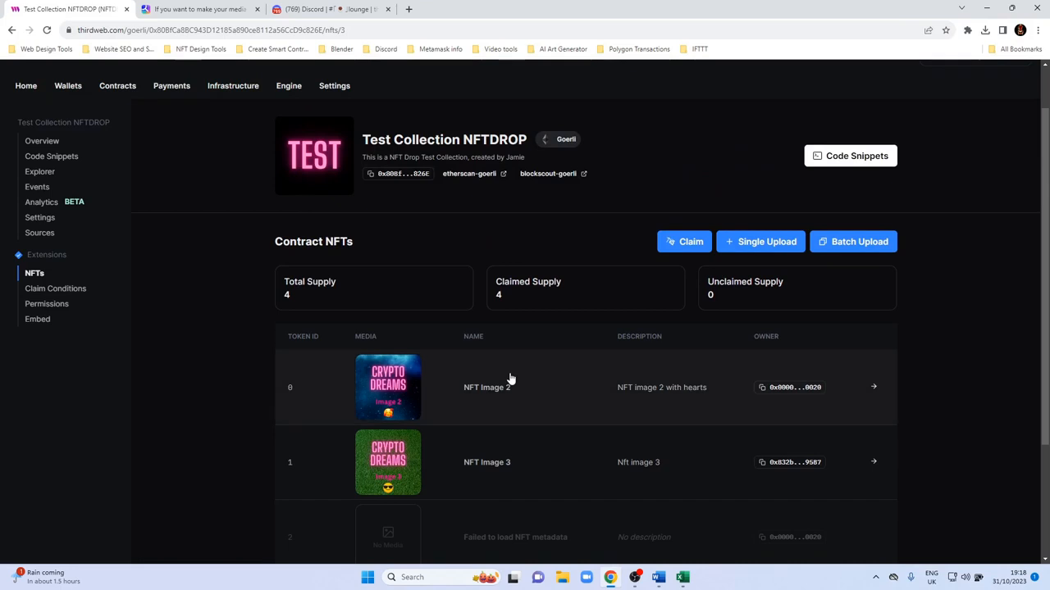
scroll(509, 372, down, 1)
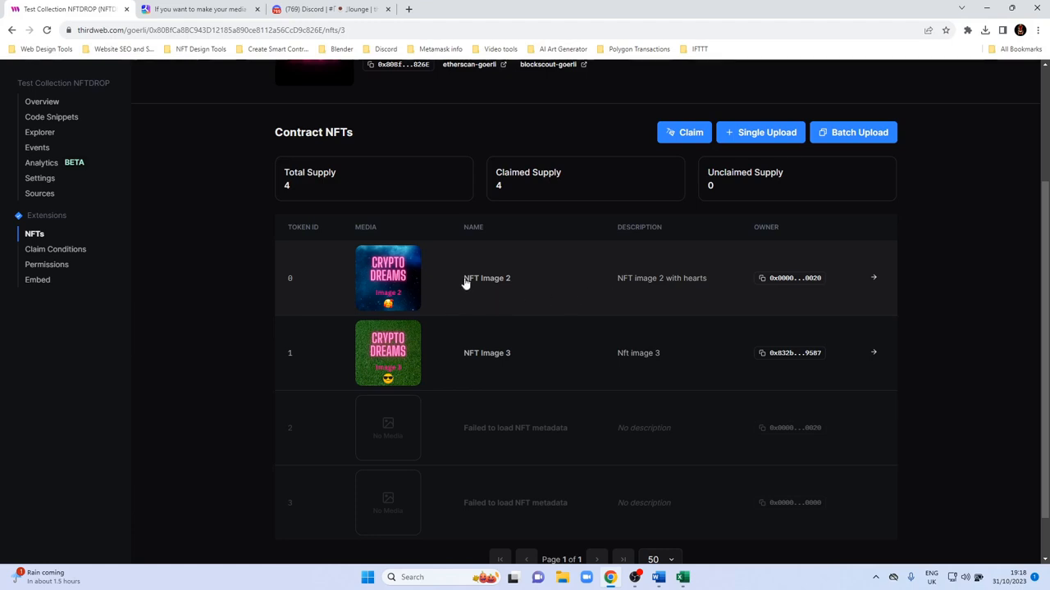
drag(464, 282, 511, 282)
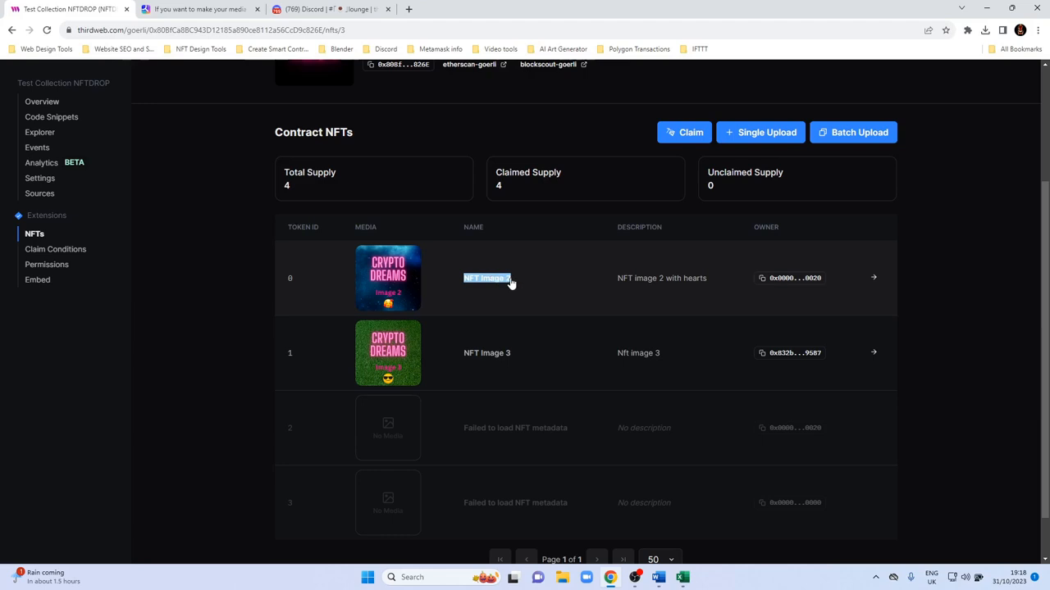
drag(617, 279, 709, 283)
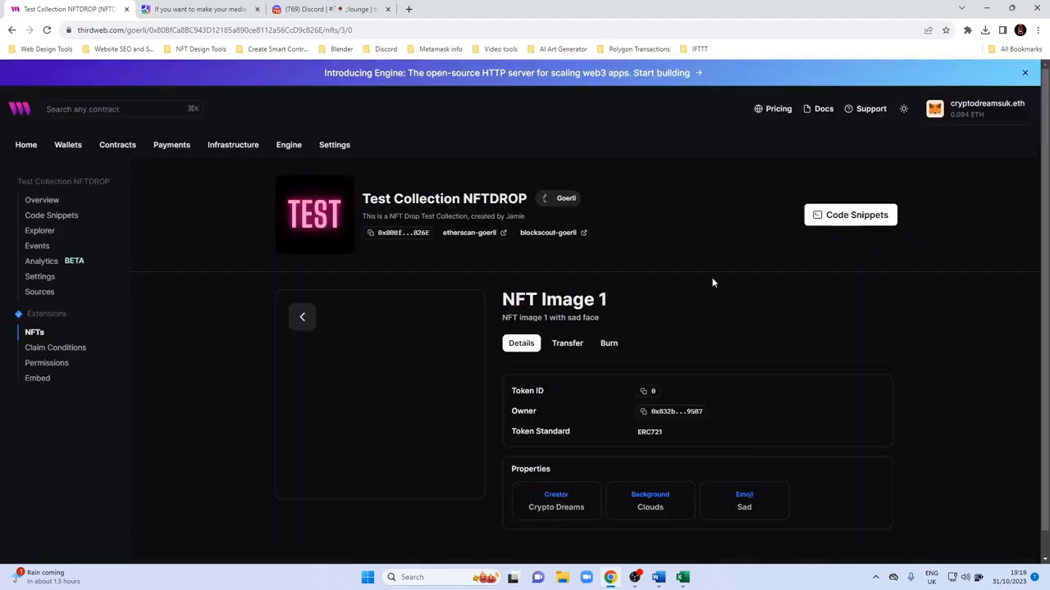
click(11, 30)
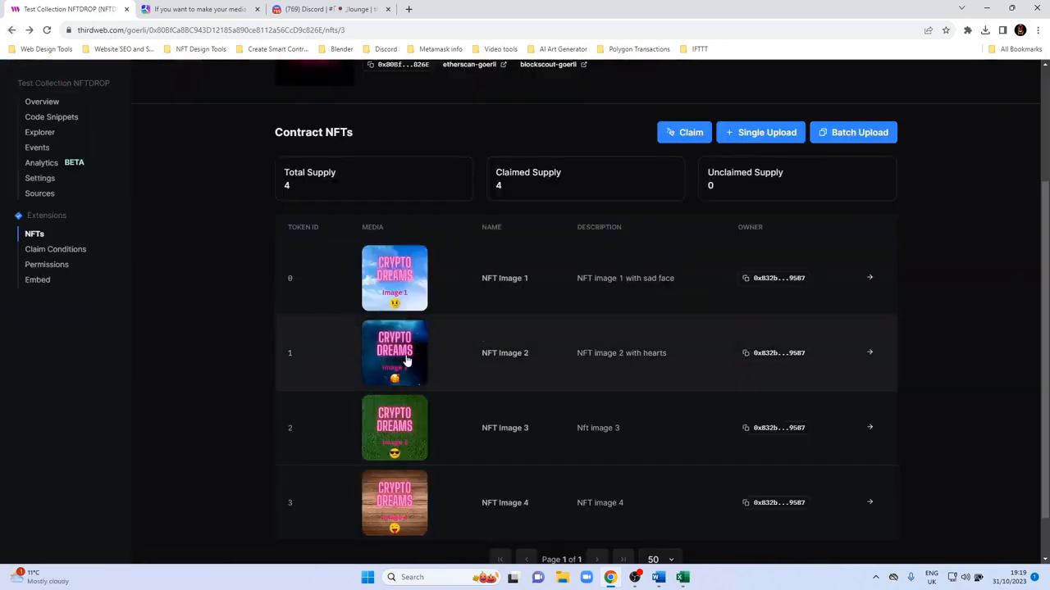
- Return to Excel, select the description cell B2, and open image 5 from the desktop's Test NFT Collection folder for viewing
click(682, 577)
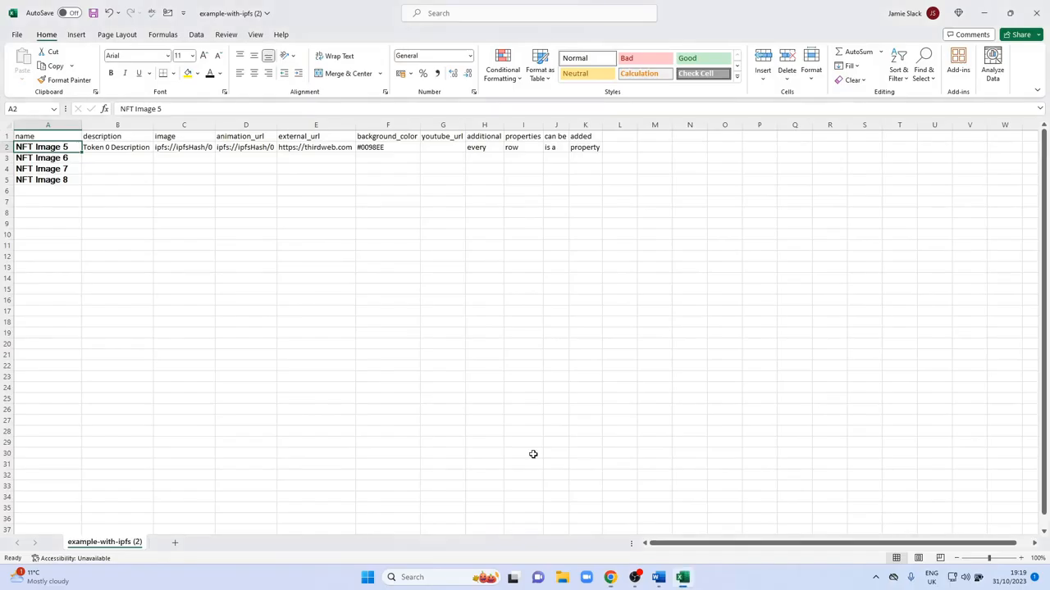
click(118, 148)
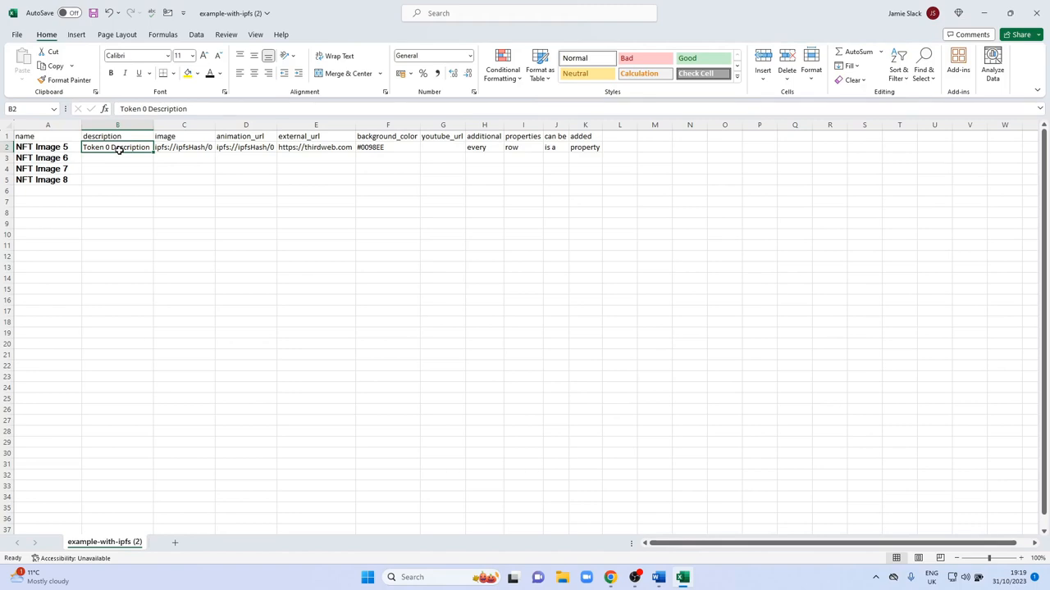
click(564, 578)
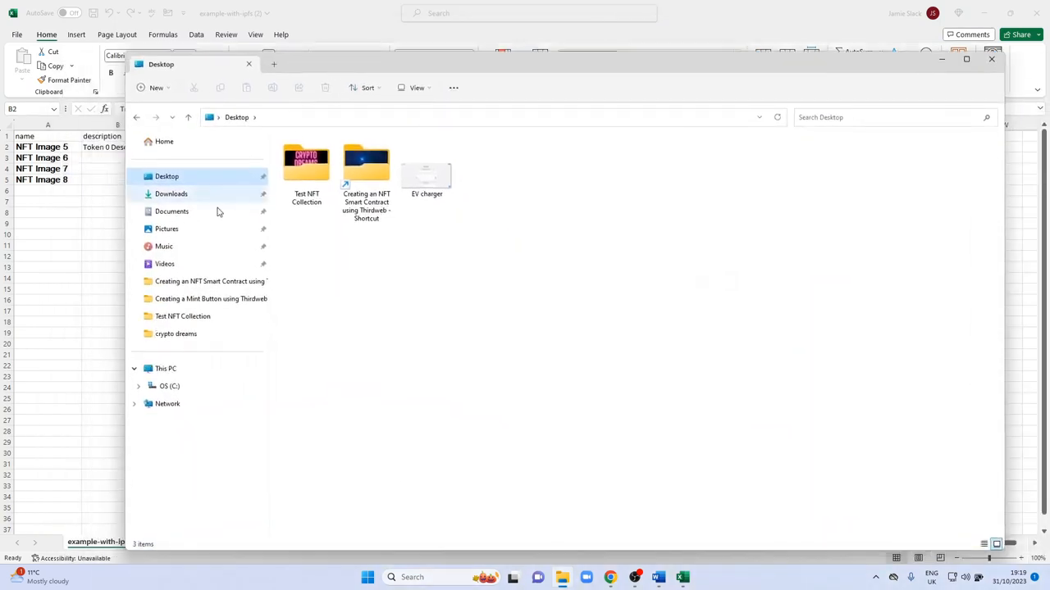
double_click(297, 179)
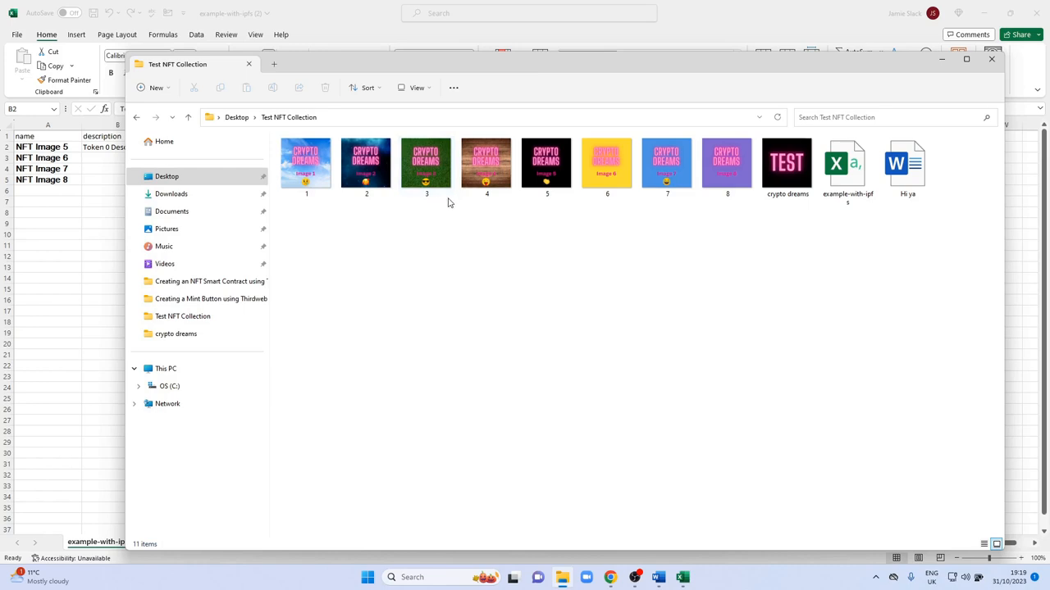
double_click(559, 170)
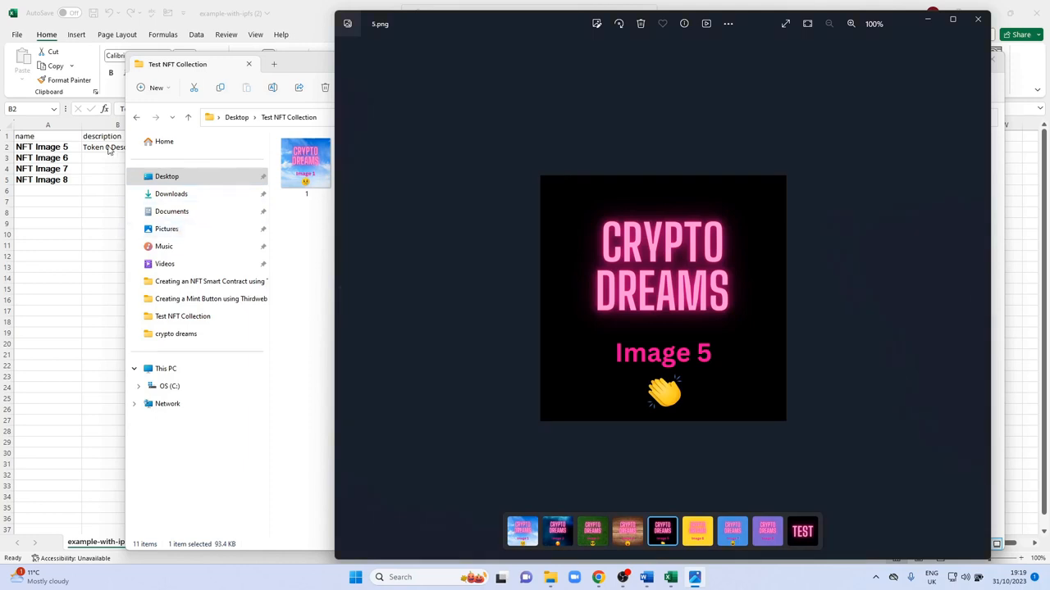
- Enter the descriptions Image 5 in cell B2 and Image 6 in cell B3 of the Excel sheet
click(109, 150)
double_click(107, 147)
key(ctrl+a)
text(I)
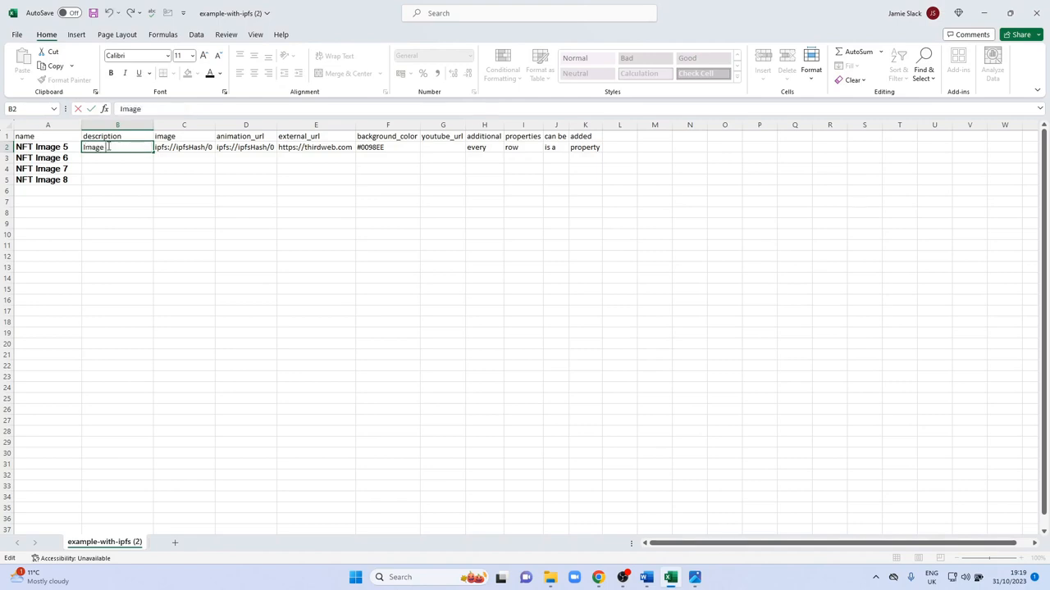
key(Return)
text(I)
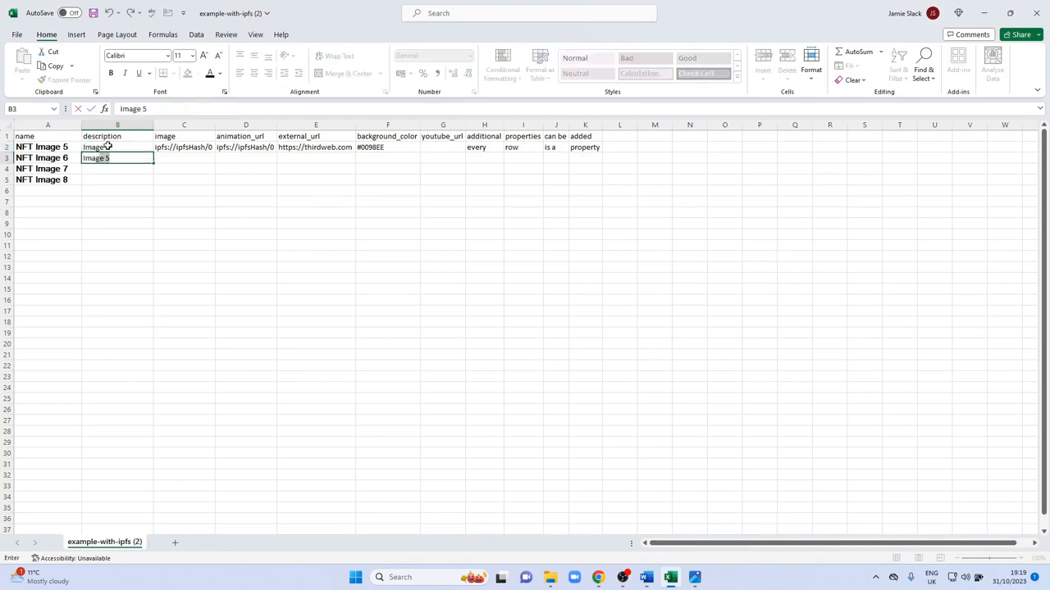
text(mage 6)
key(Return)
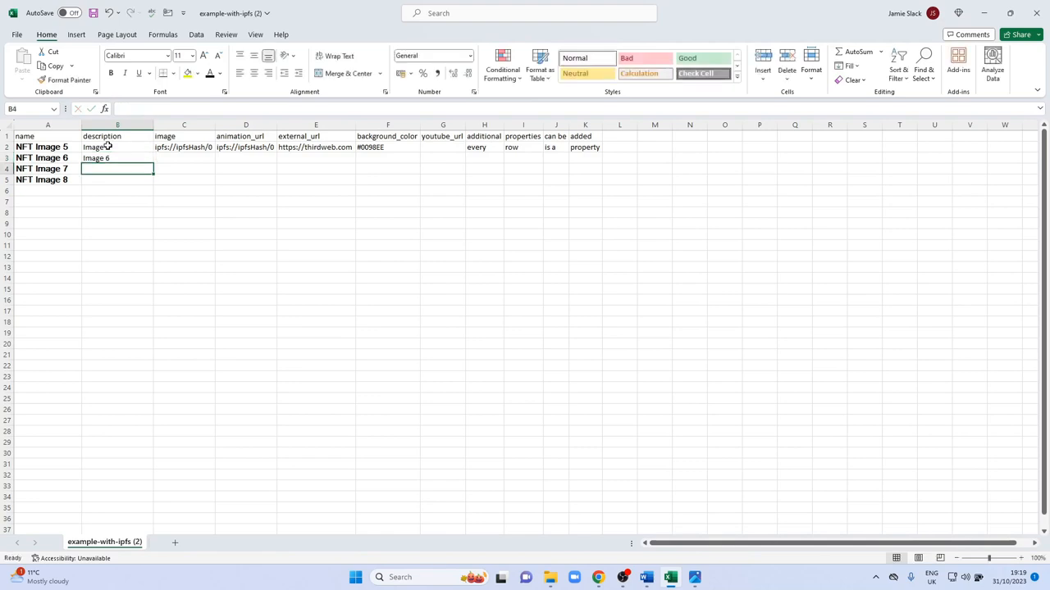
- Enter the descriptions Image 7 in cell B4 and Image 8 in cell B5, correcting mistyped entries
text(Iam)
text(ge 7)
key(Return)
text(Image)
key(Up)
key(Delete)
text(I)
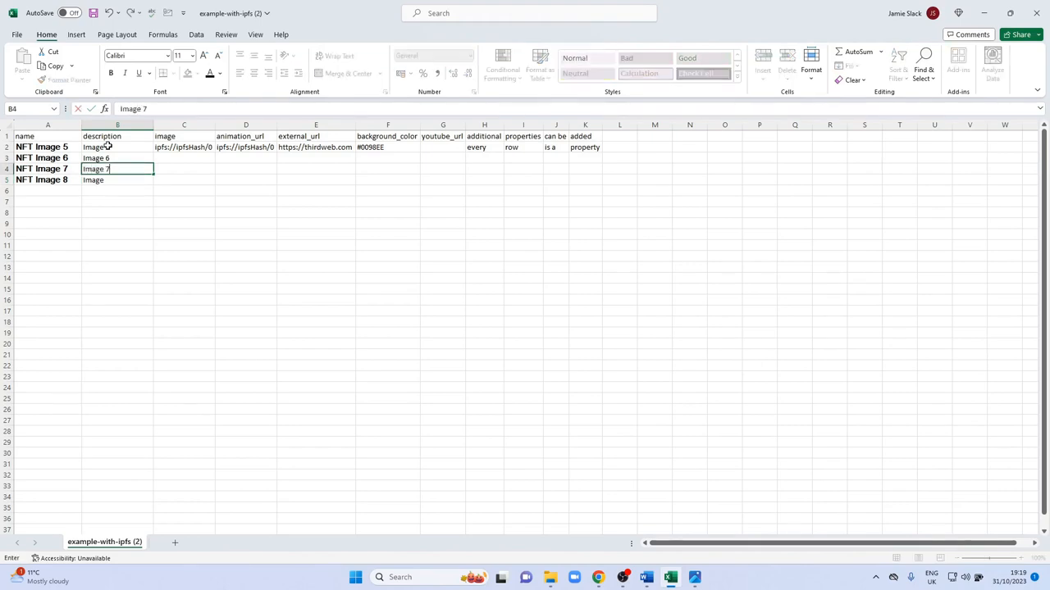
text(mage 7)
key(Return)
key(Return)
key(Up)
key(Delete)
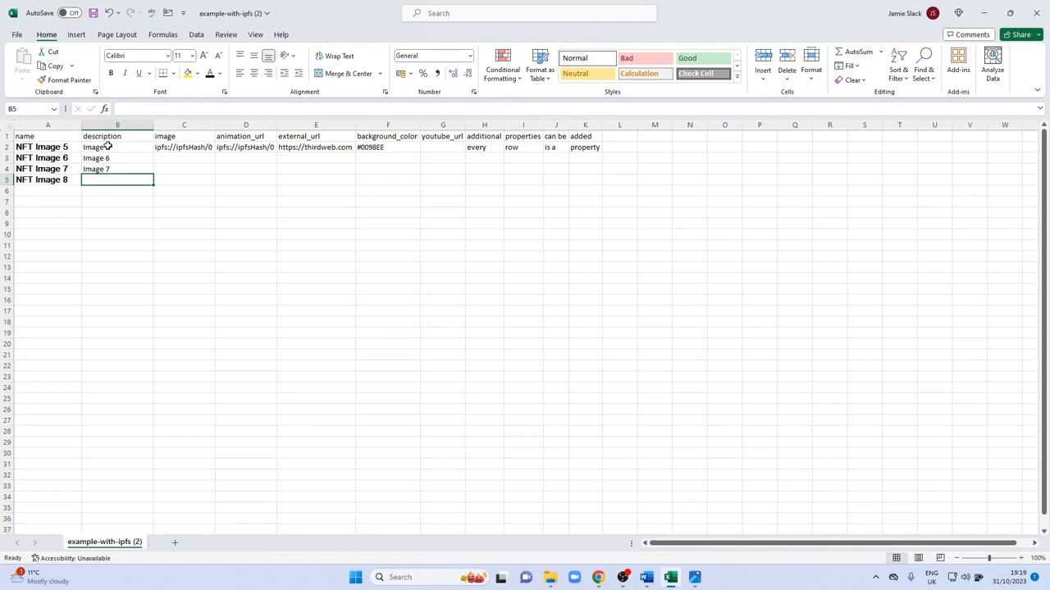
text(Im)
key(Tab)
- Delete the entire image column from the sheet
key(Up)
key(Up)
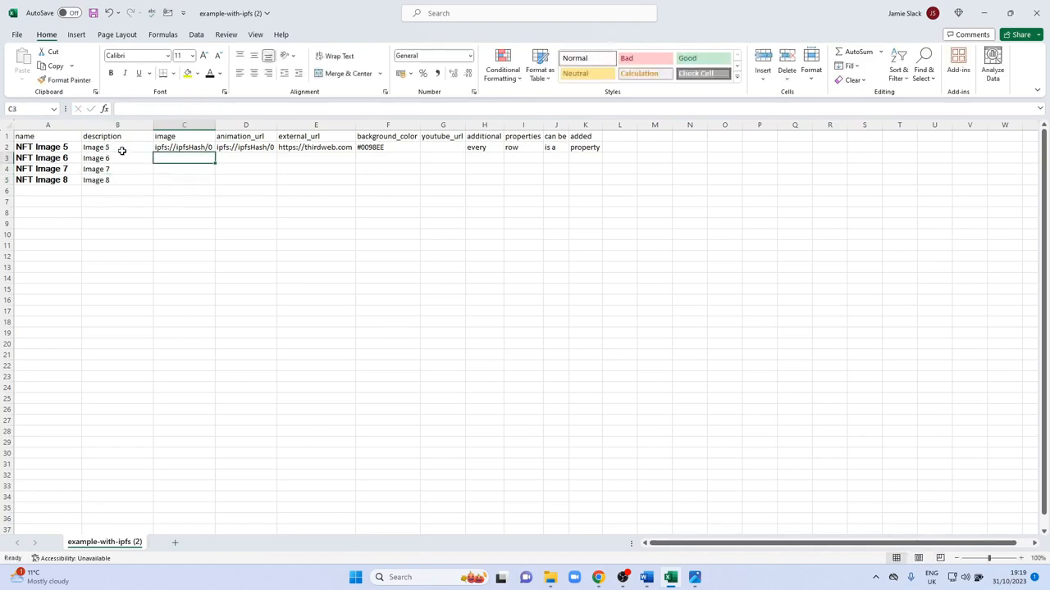
right_click(200, 121)
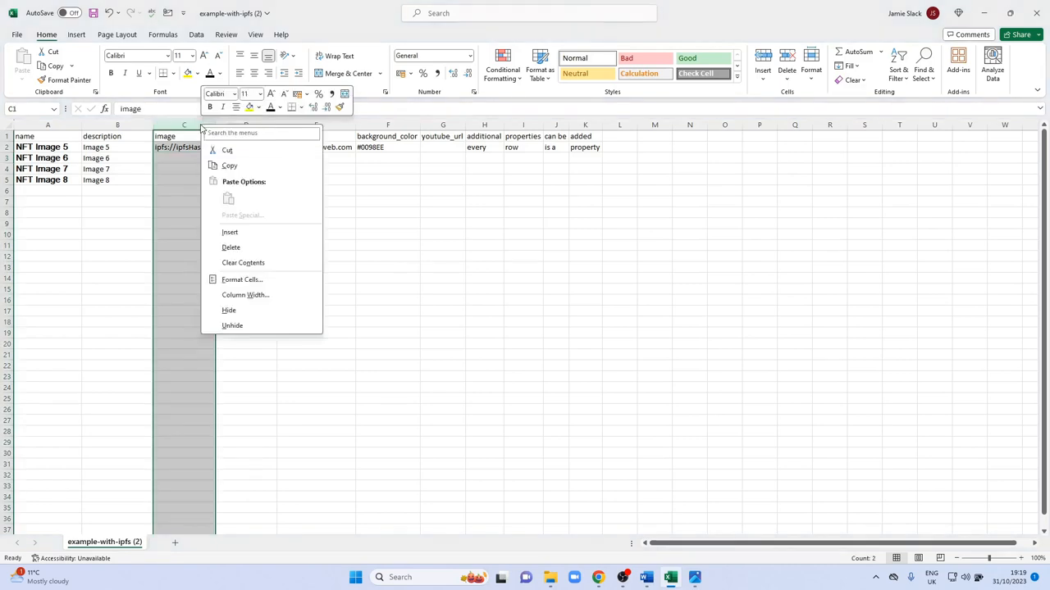
click(246, 244)
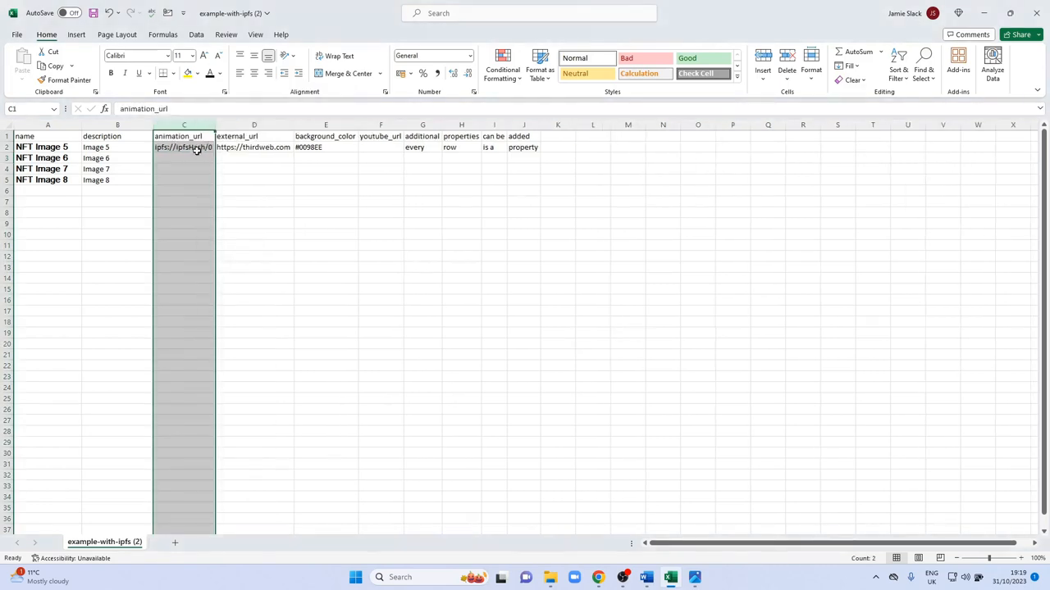
right_click(195, 124)
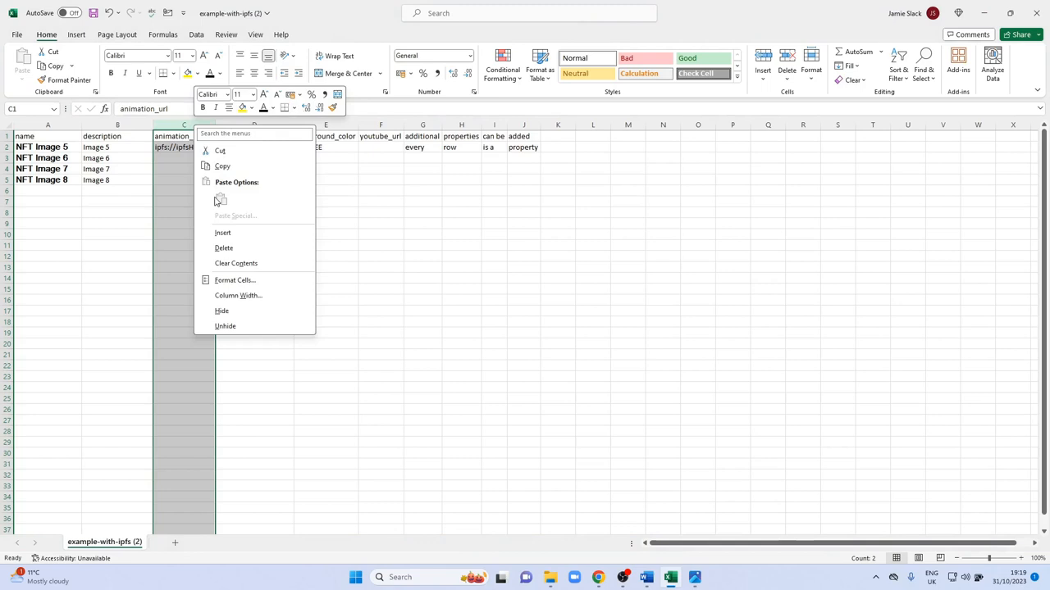
click(238, 249)
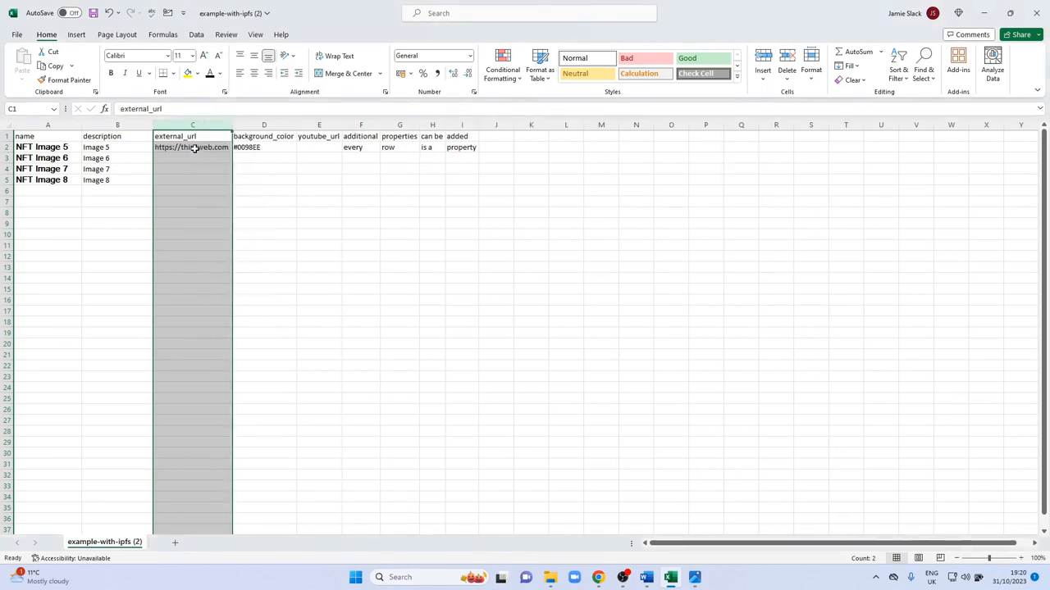
click(192, 146)
drag(144, 109, 210, 108)
text(cryp)
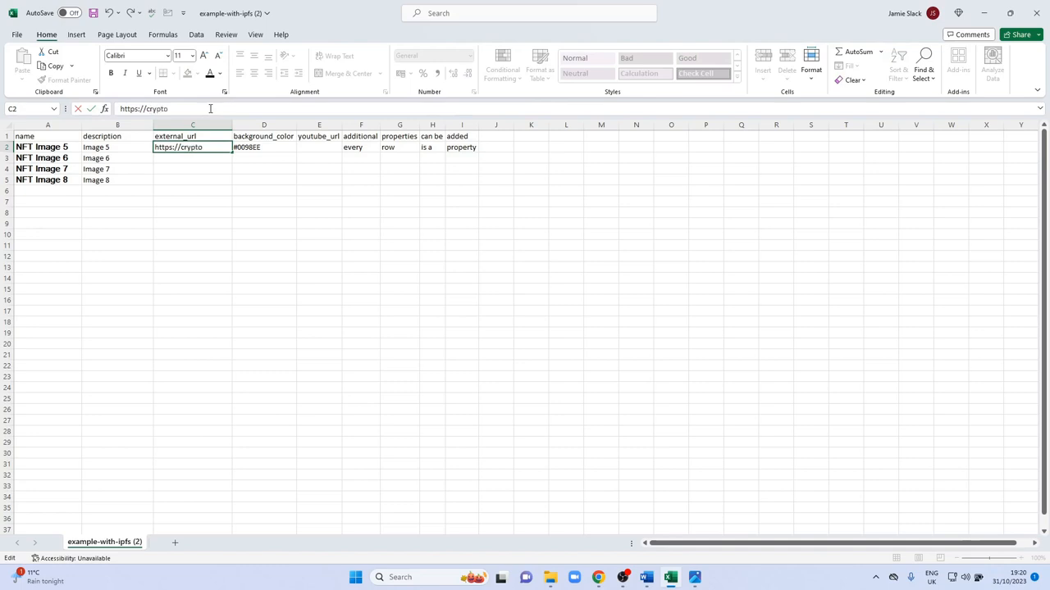
text(todreams.co.uk)
key(ctrl+Return)
- Copy the external URL from cell C2 into cells C3 to C5
key(ctrl+c)
drag(193, 180, 193, 157)
key(ctrl+v)
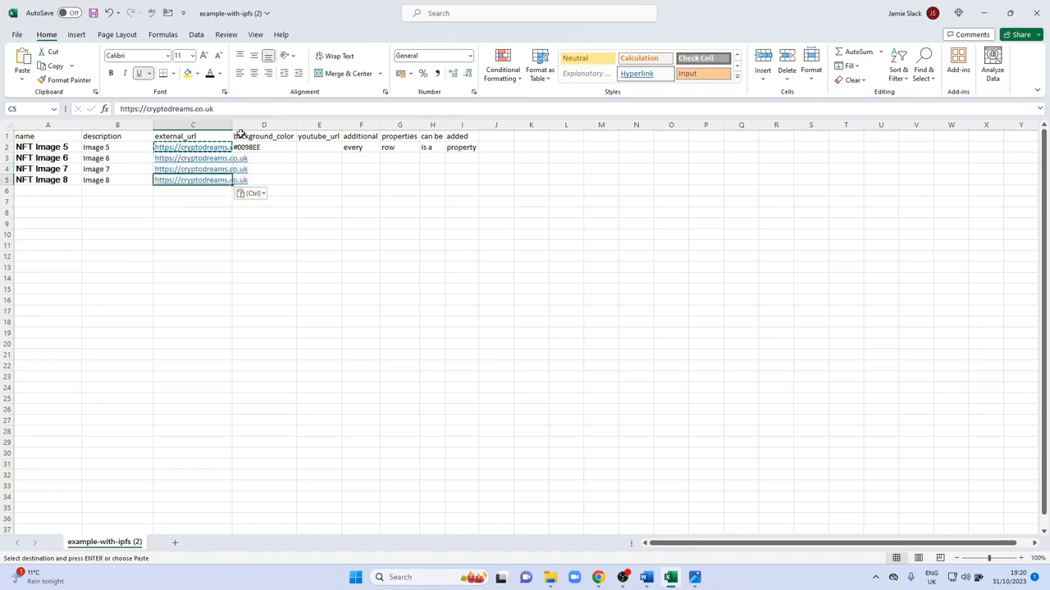
- Delete the background_color and youtube_url columns, and widen the external_url column to fit its links
right_click(260, 127)
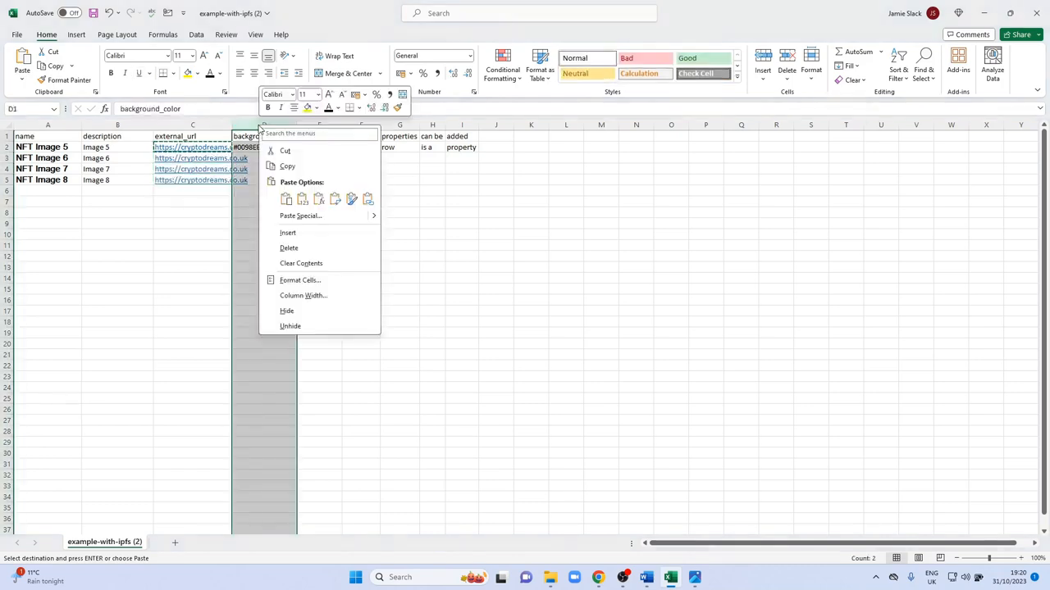
click(310, 247)
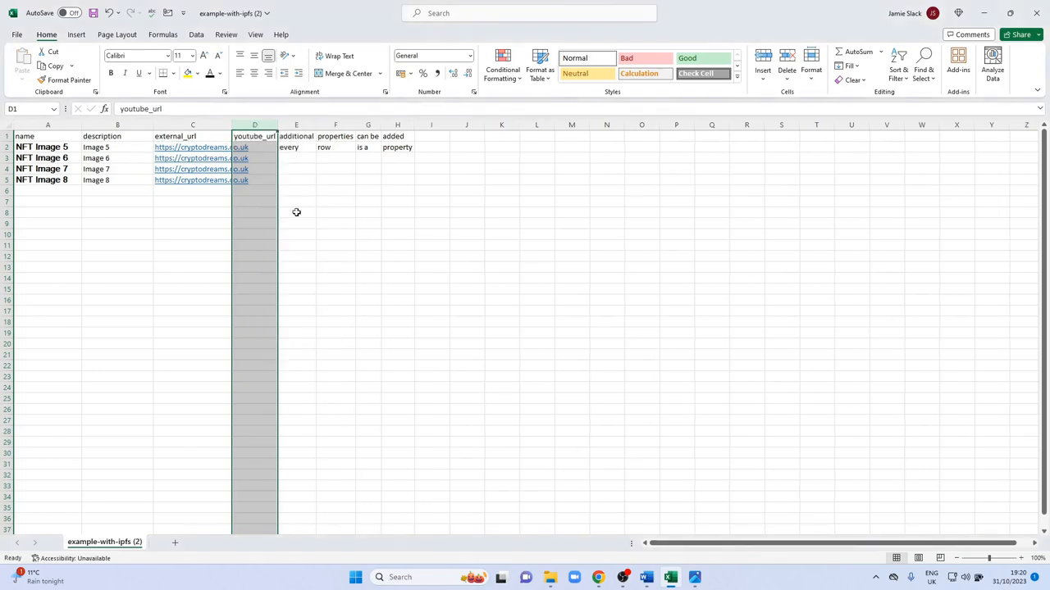
right_click(267, 127)
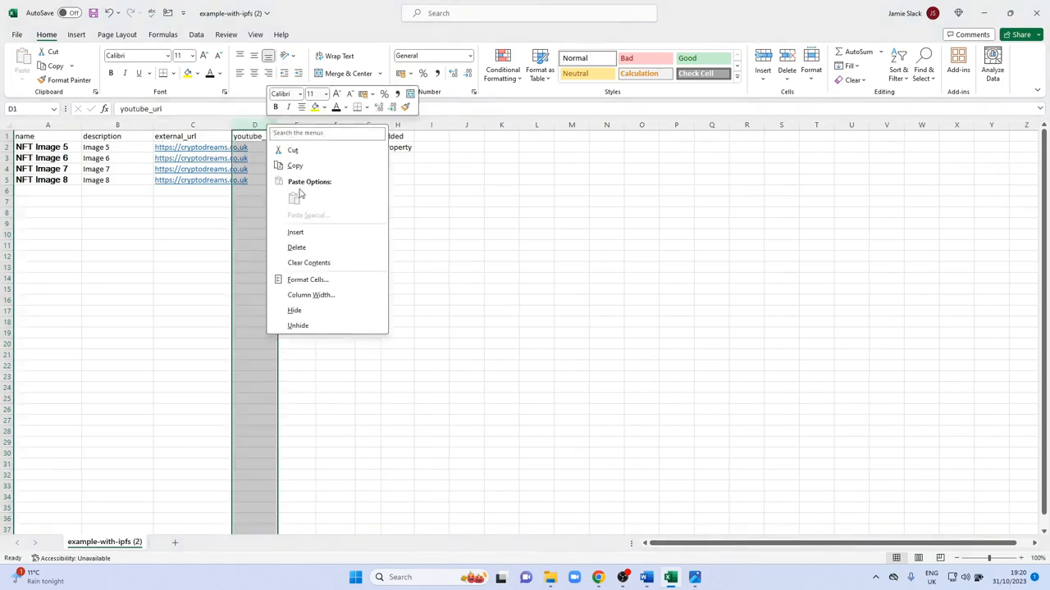
click(313, 247)
drag(232, 127, 274, 127)
click(357, 194)
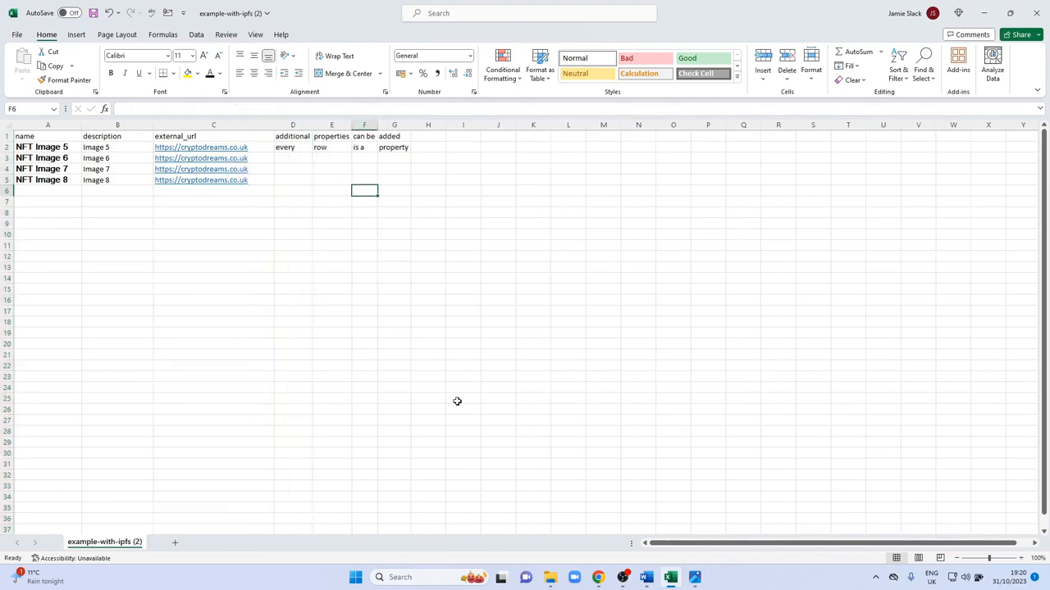
- Switch to the Test Collection NFTDROP contract page in Chrome and reload its NFTs list
mouse_move(598, 581)
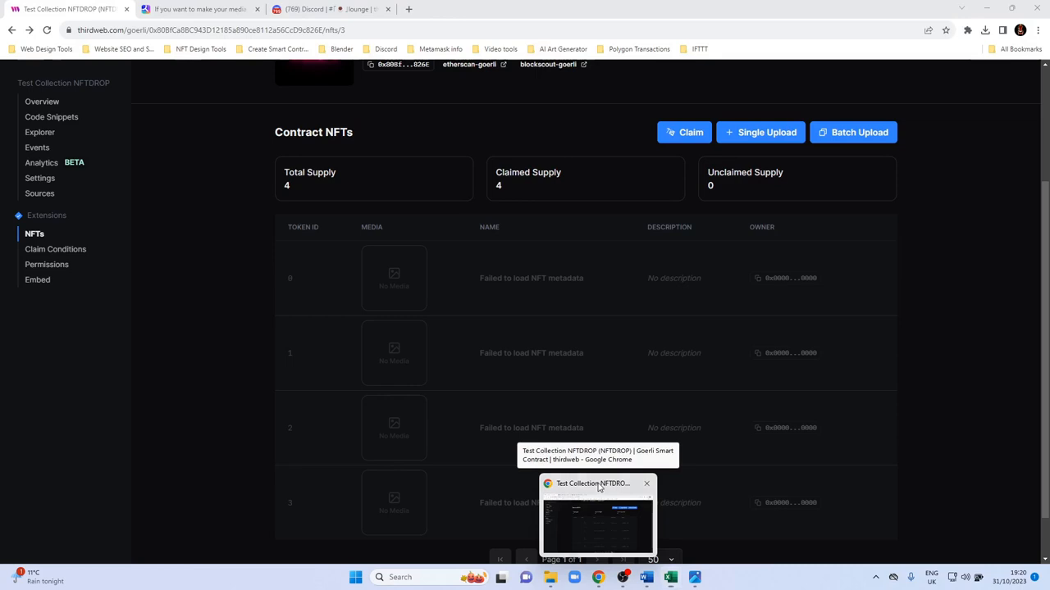
click(595, 506)
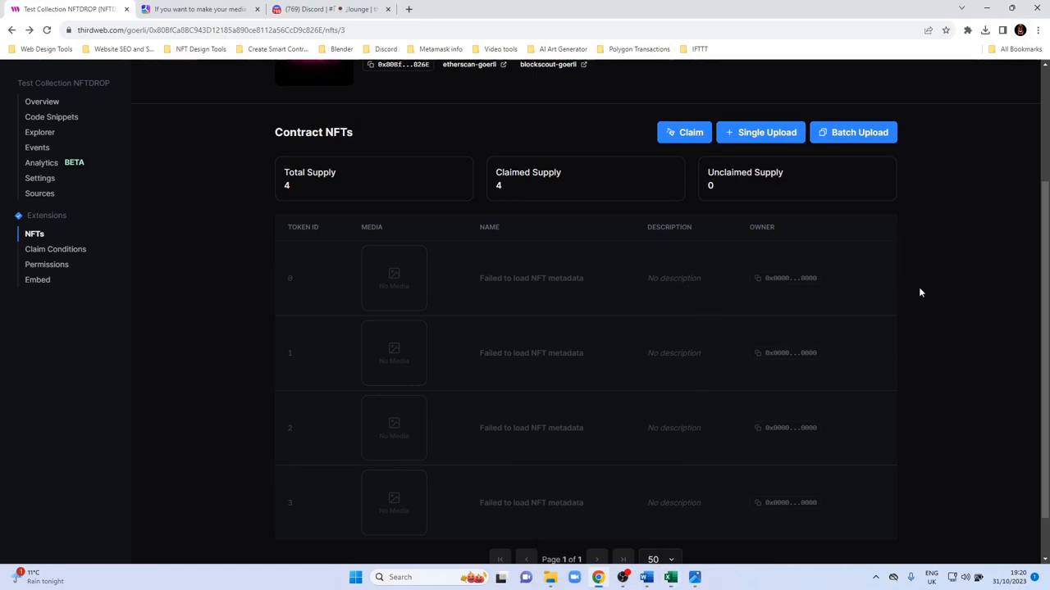
scroll(925, 316, down, 1)
scroll(923, 319, up, 3)
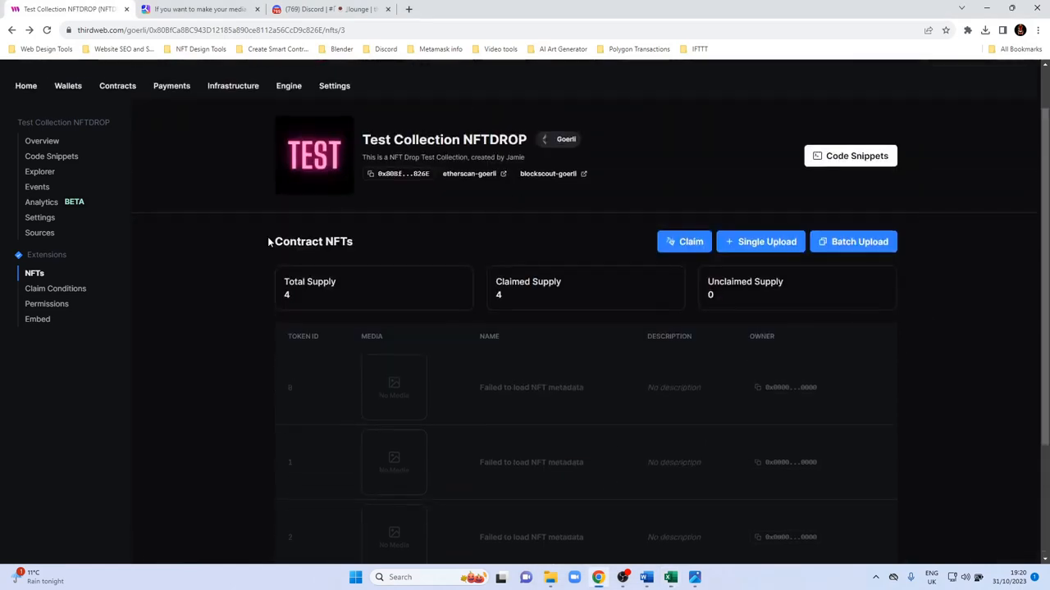
scroll(279, 246, down, 2)
click(48, 30)
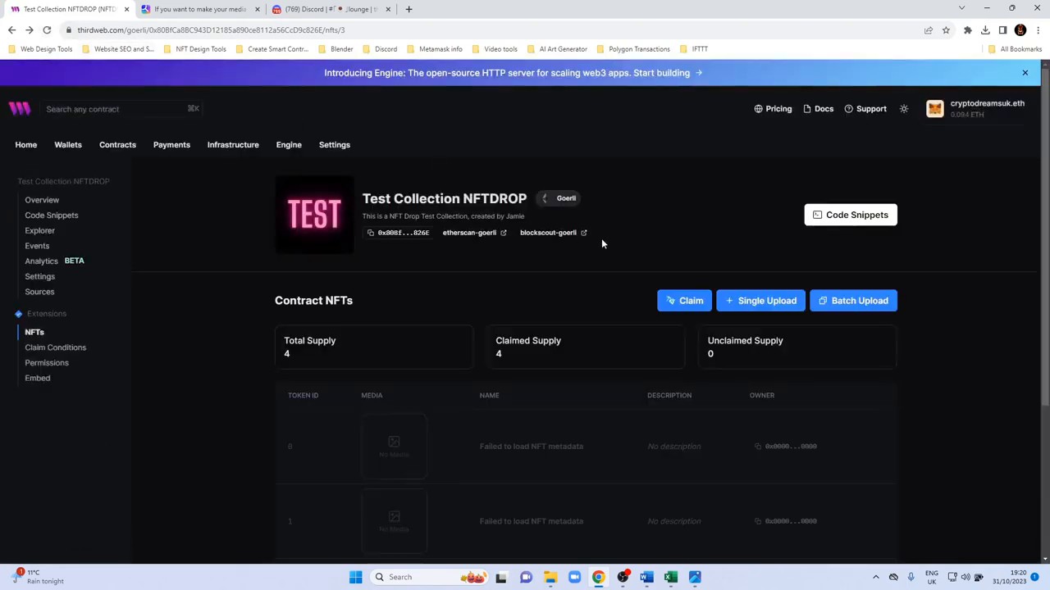
scroll(613, 246, down, 2)
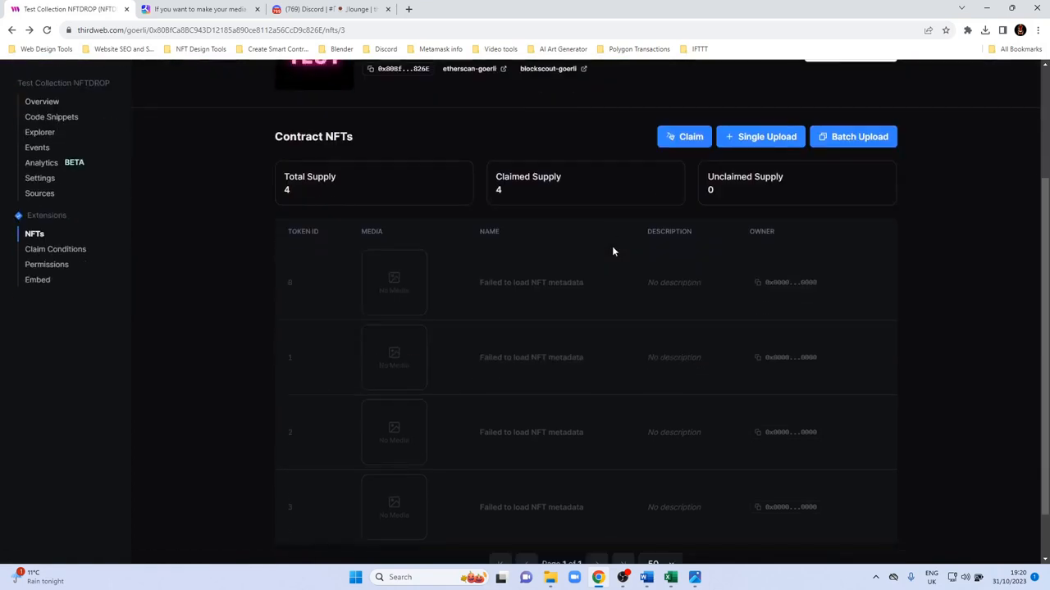
- Reopen the contract's NFTs list and set it to show 25 entries per page
click(827, 140)
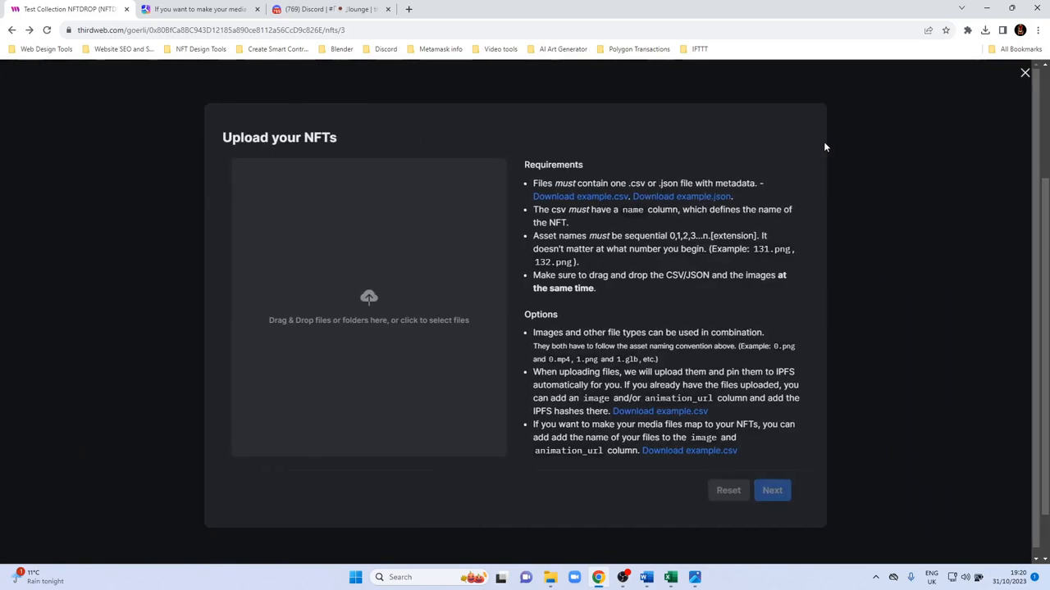
click(1024, 74)
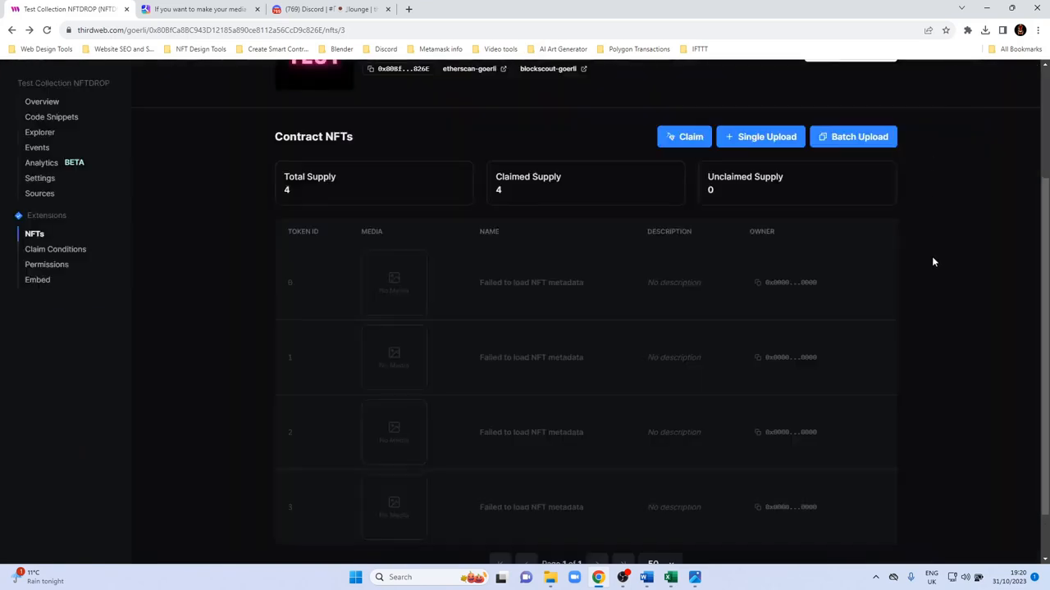
click(54, 249)
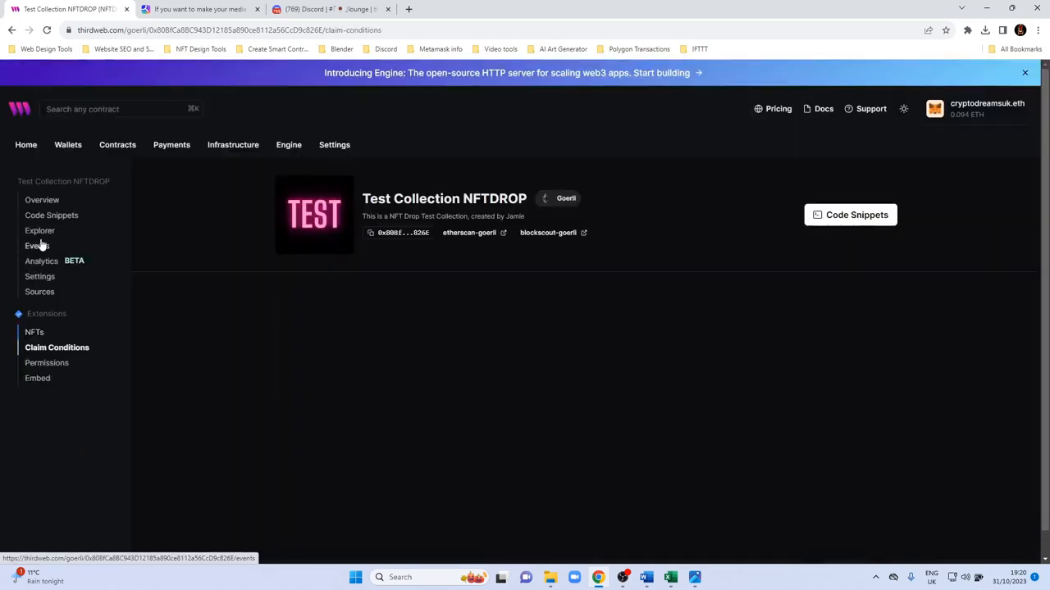
click(35, 332)
scroll(361, 316, down, 2)
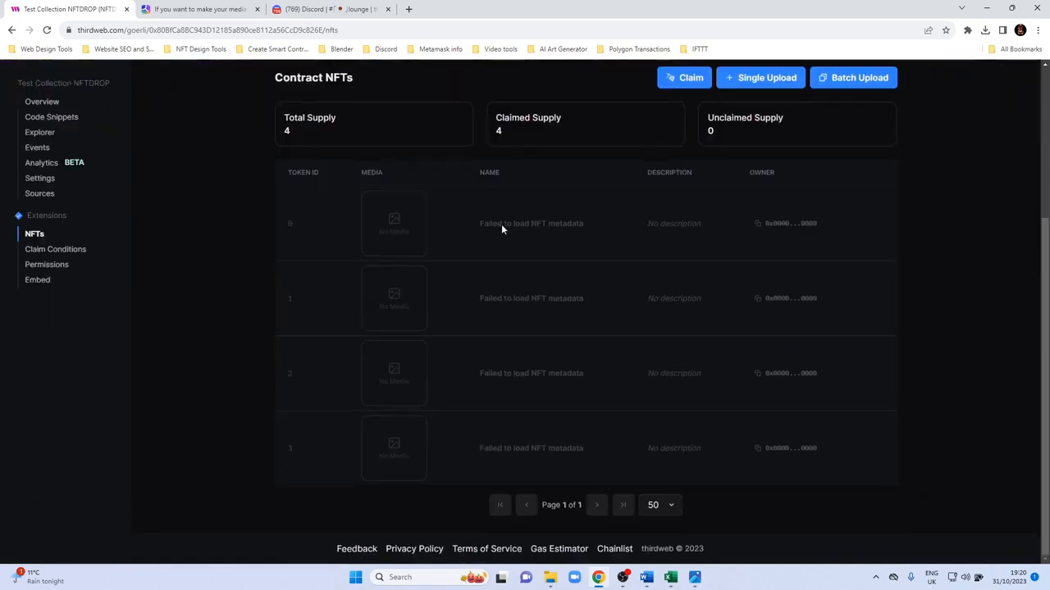
click(670, 505)
click(652, 443)
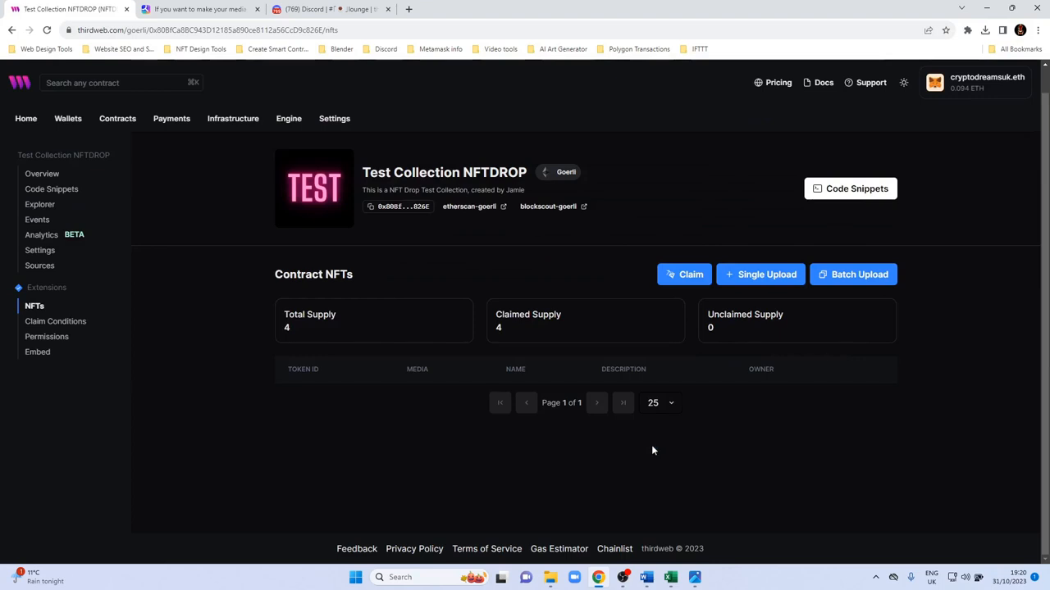
scroll(652, 444, down, 3)
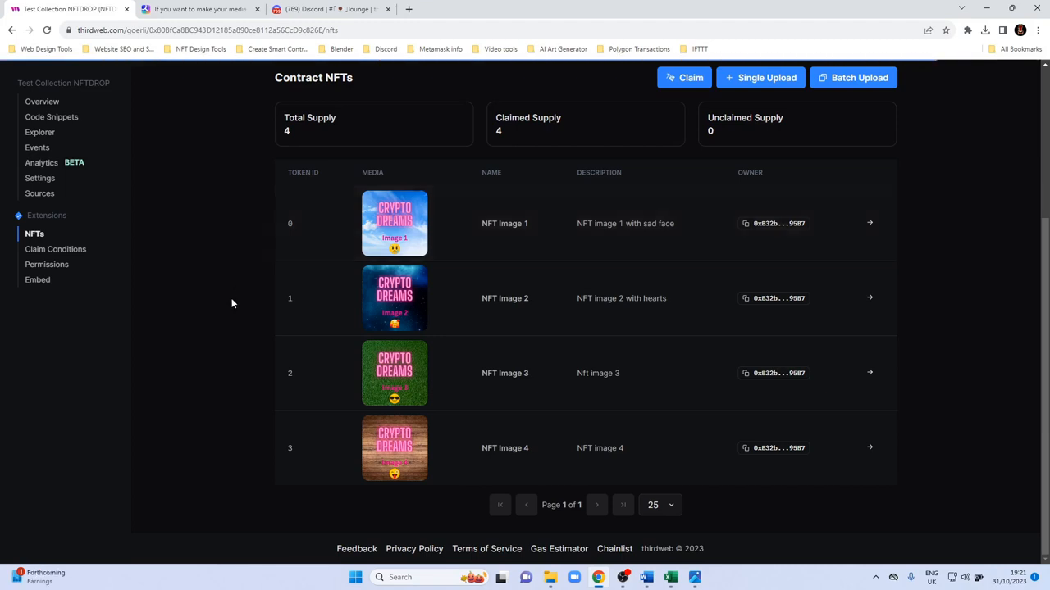
- Open the details of NFT Image 1 and examine its properties
scroll(231, 305, up, 4)
scroll(233, 309, down, 3)
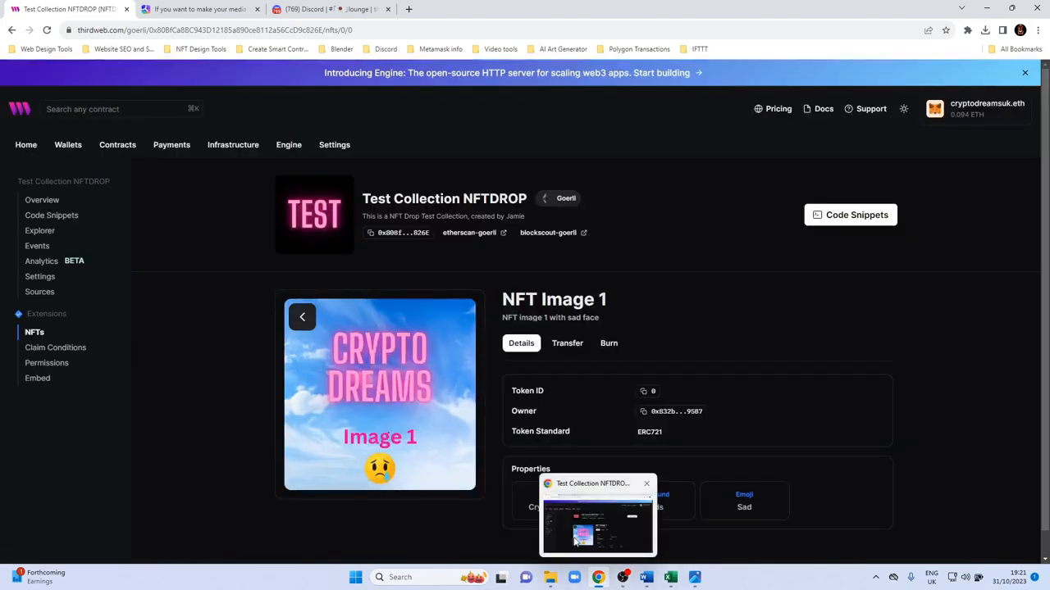
scroll(896, 360, down, 1)
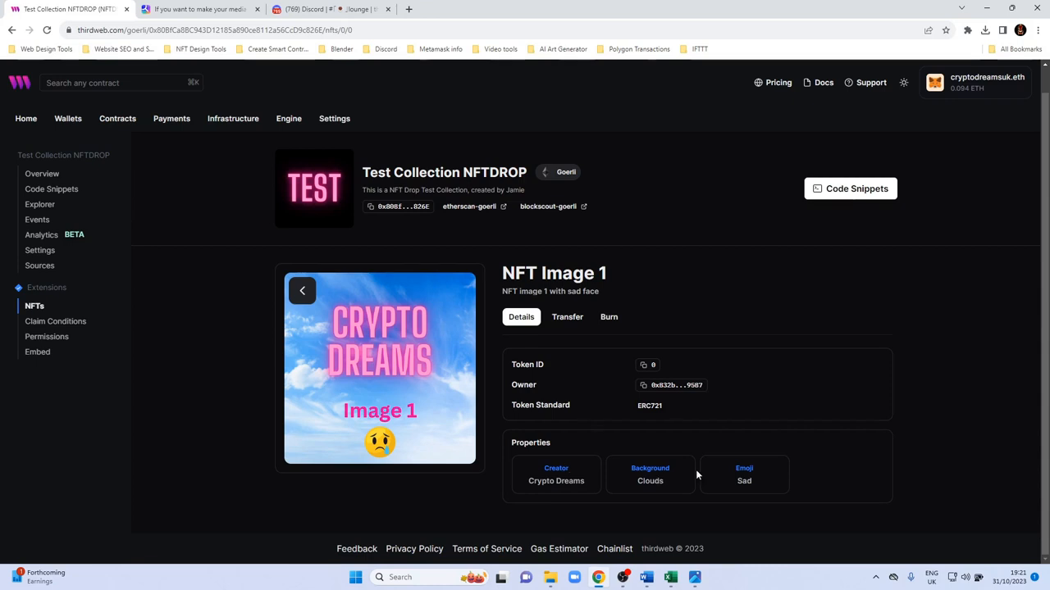
- Switch back to Excel and enter the property headers Creator in D1, Background in E1 and Emoji in F1
click(670, 577)
click(286, 139)
text(C)
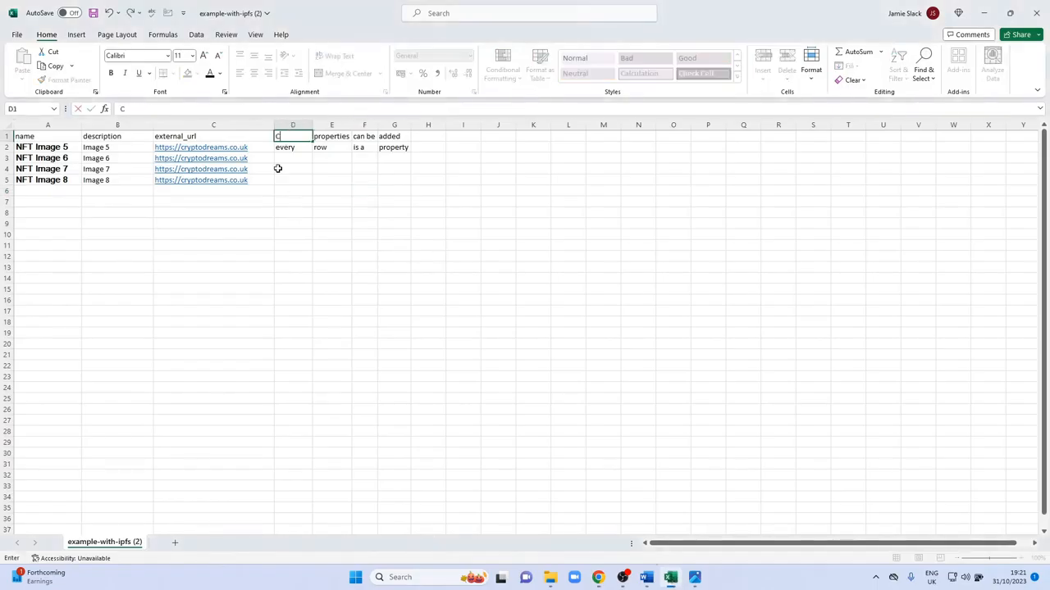
text(reator)
key(Tab)
key(Delete)
text(B)
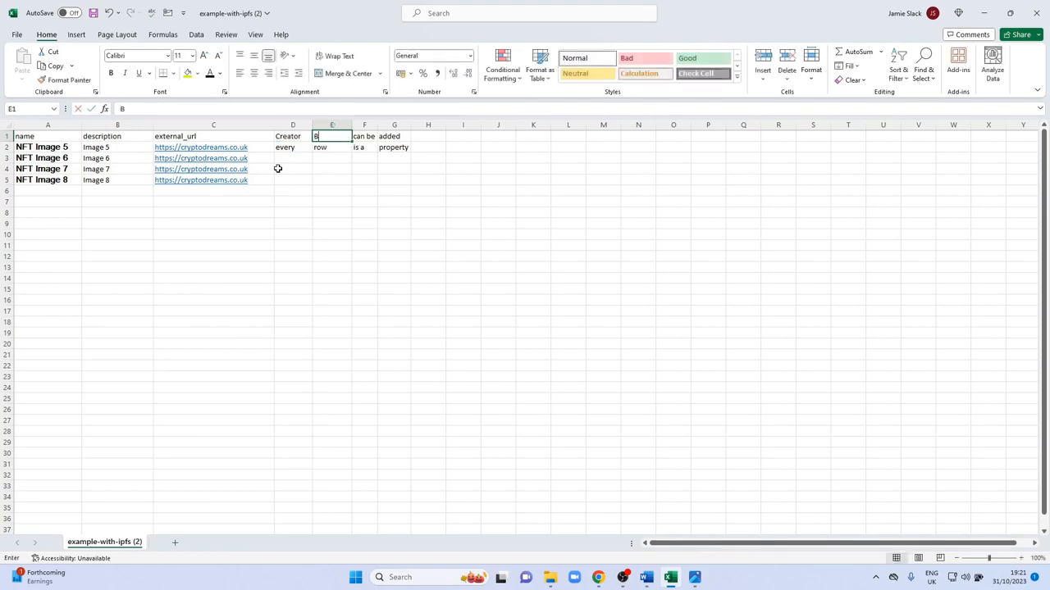
text(ackground)
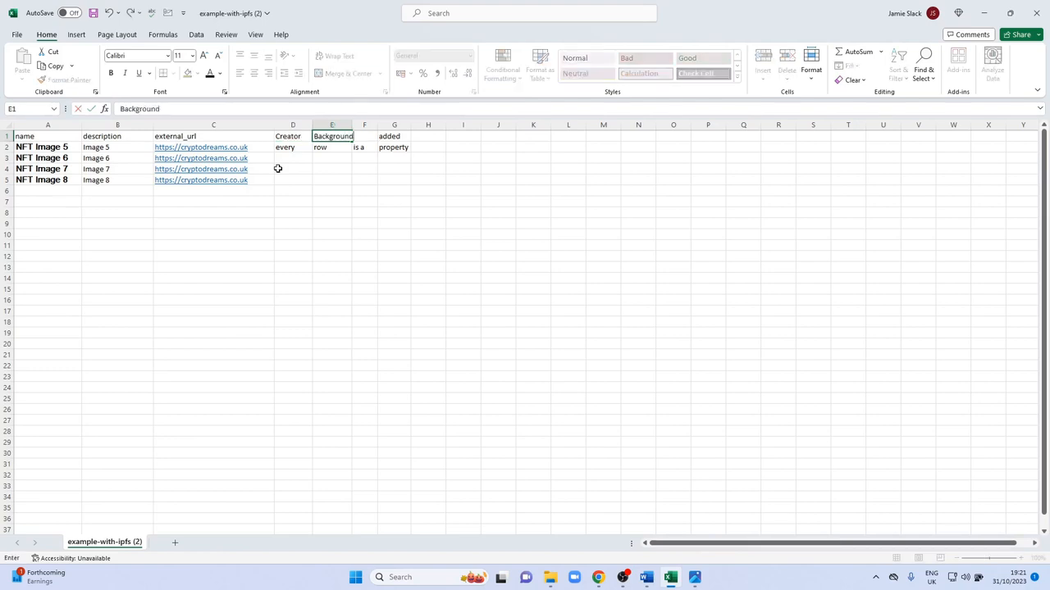
key(Tab)
text(Empo)
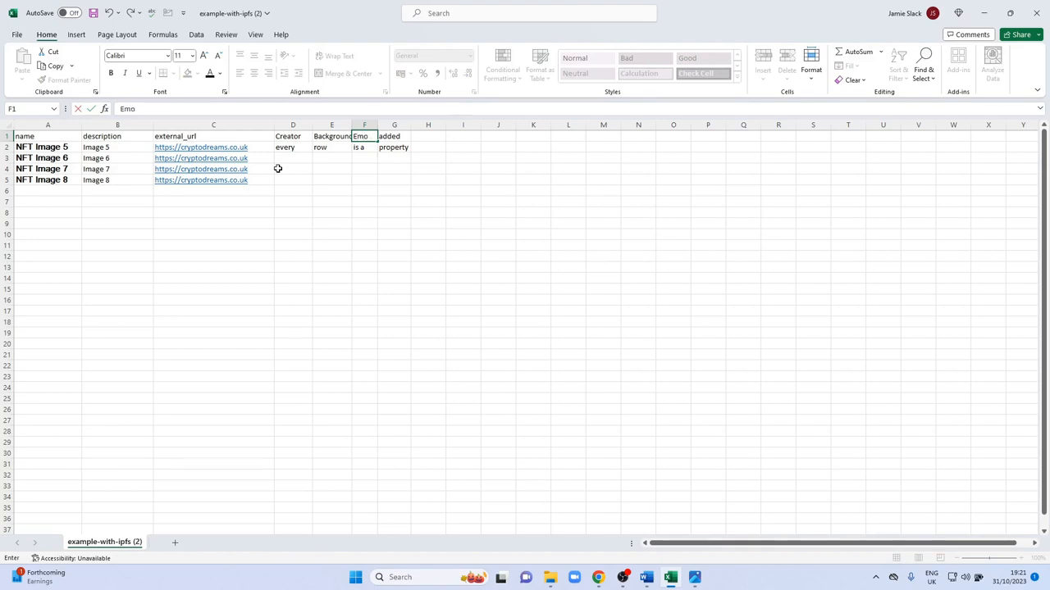
key(Tab)
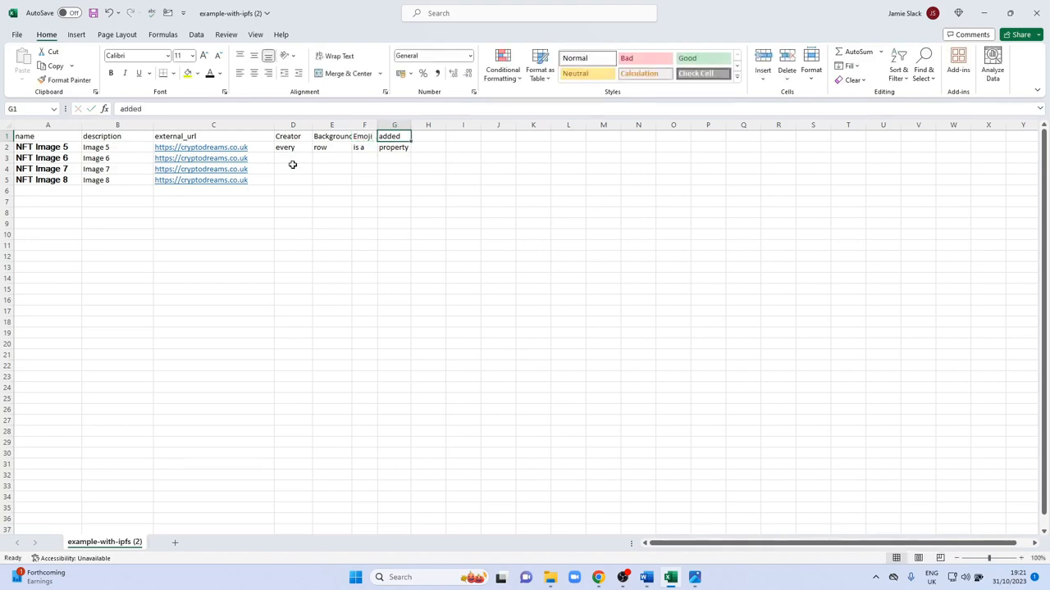
- Delete the leftover "added" column and widen the Background column to fit its header
right_click(402, 124)
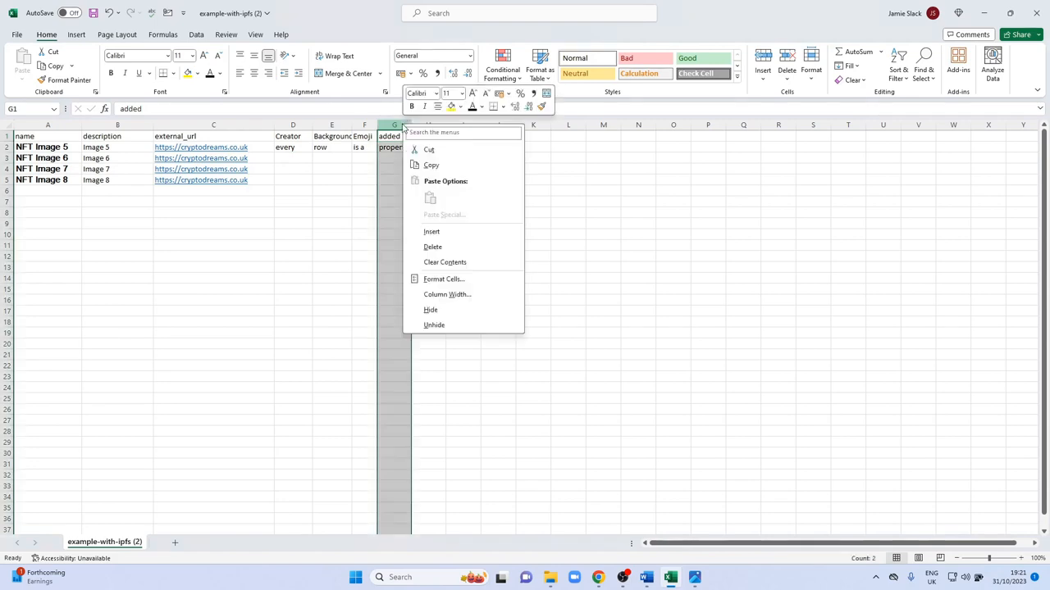
click(433, 247)
click(430, 179)
drag(377, 124, 356, 123)
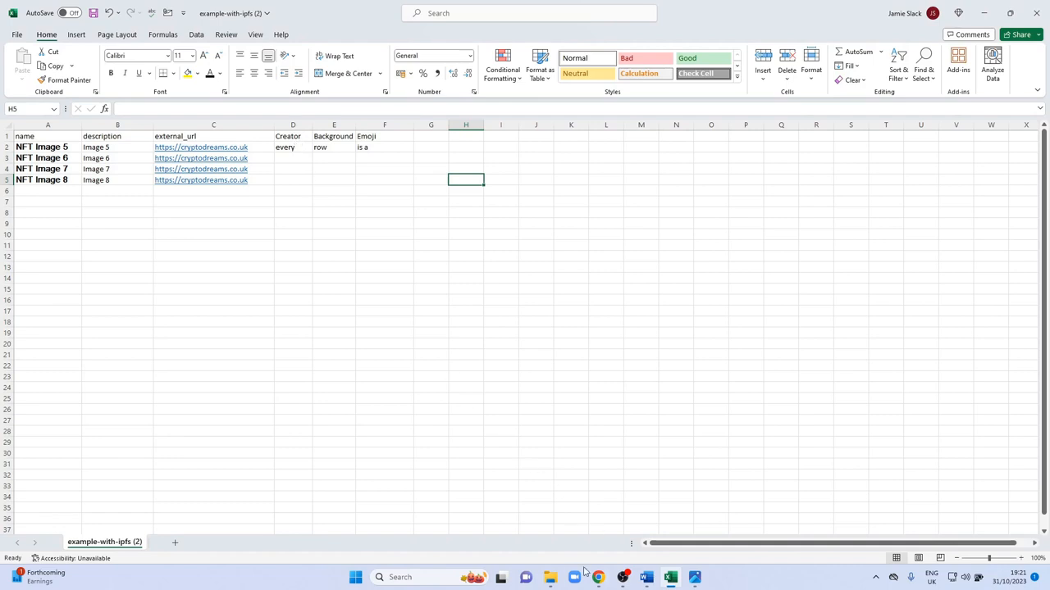
- Bring up the Test NFT Collection folder in File Explorer and place its window below the sheet's data rows
mouse_move(553, 580)
click(552, 579)
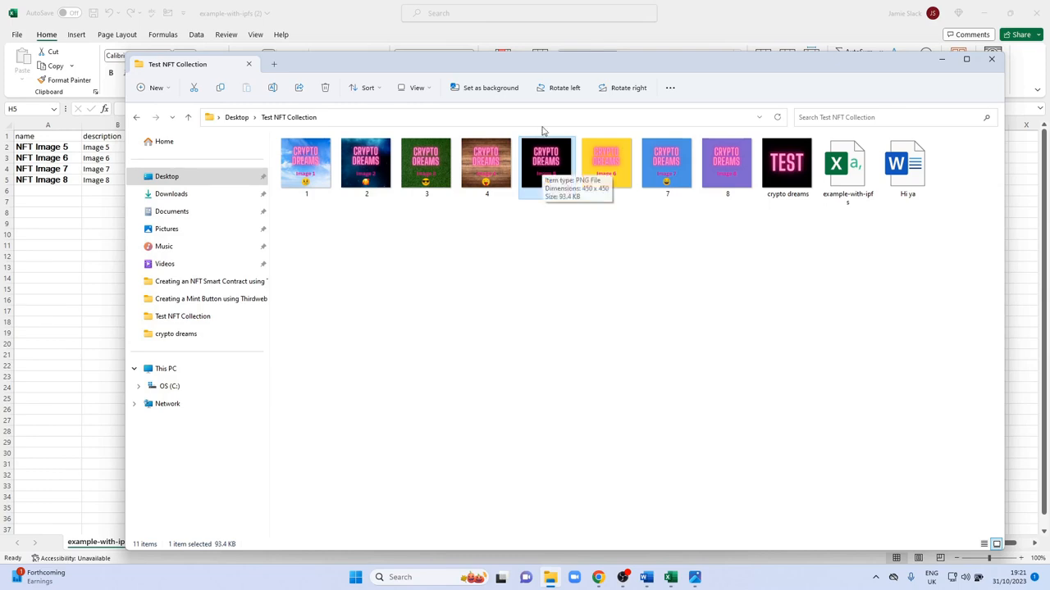
drag(527, 65, 462, 214)
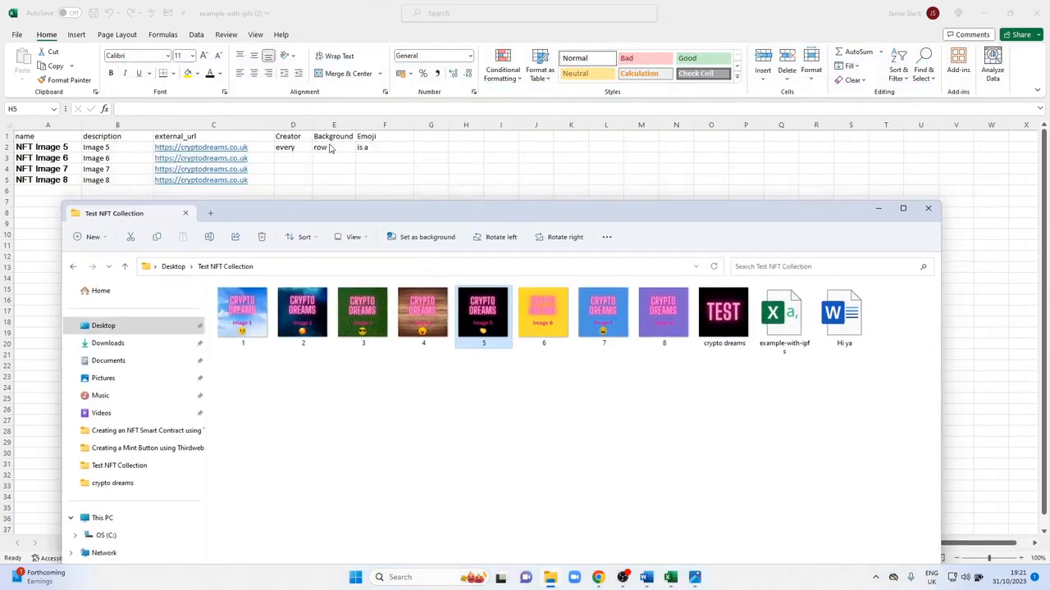
- Enter Crypto Dreams as the creator in cell D2 of the Excel sheet
click(330, 148)
click(296, 147)
text(Cry)
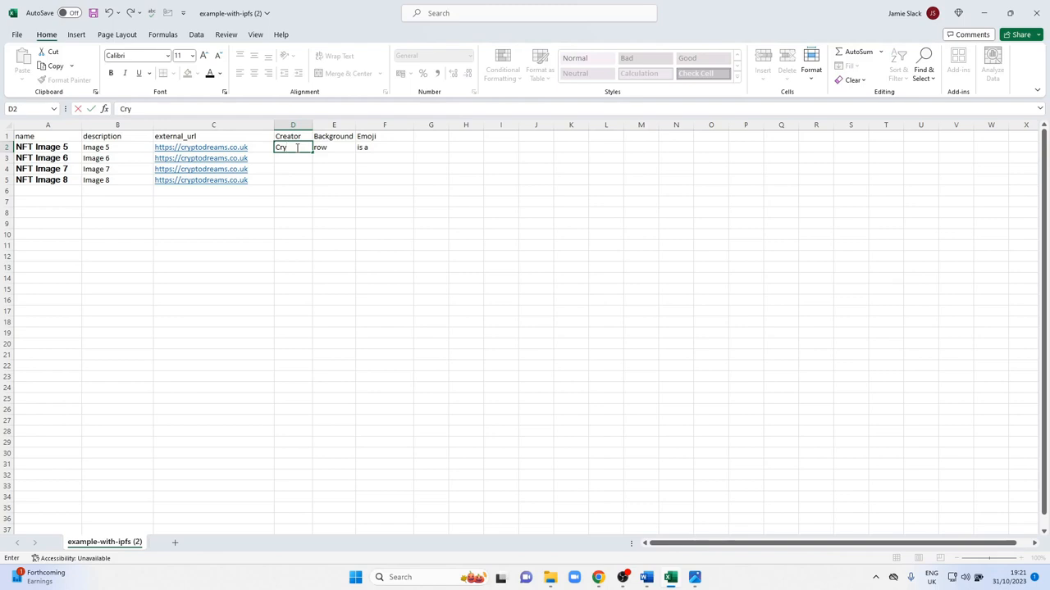
text(pto Dreams)
key(Return)
- Copy the creator value from D2 into D3 to D5 and fit the Creator column's width to its contents
click(296, 147)
key(ctrl+c)
key(Down)
key(ctrl+v)
key(Down)
key(ctrl+v)
key(Down)
key(ctrl+v)
key(Up)
double_click(313, 125)
- Enter Black as the background of NFT Image 5 in cell E2
click(343, 144)
key(Escape)
text(blac)
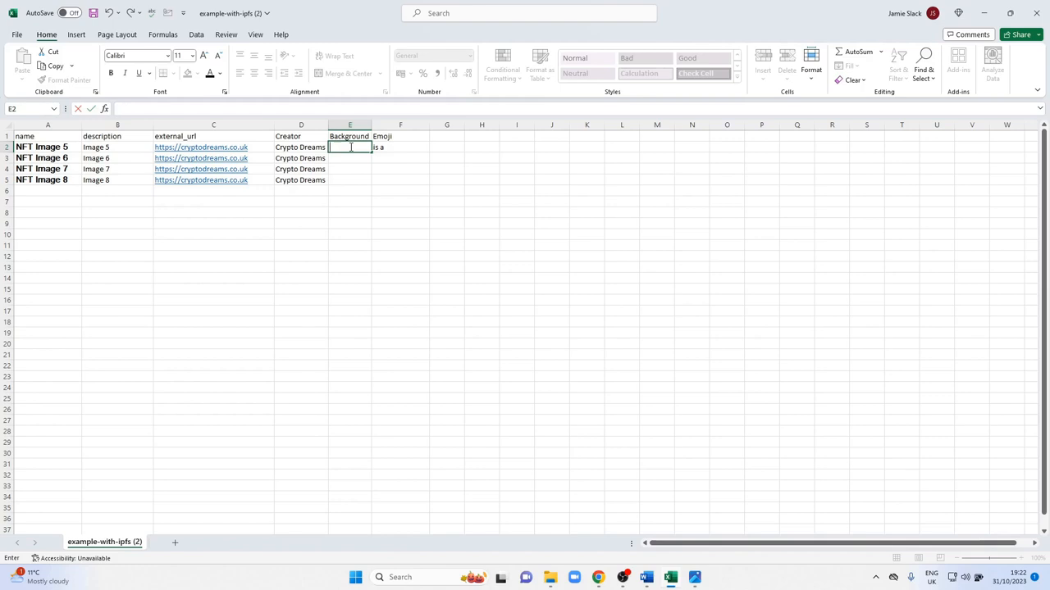
text(ck)
key(Tab)
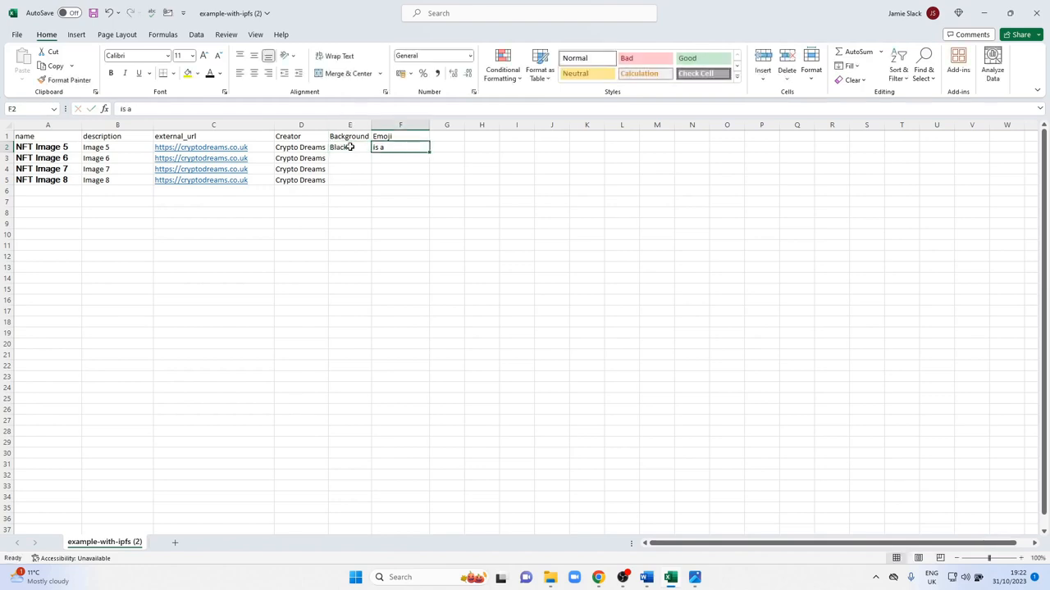
- Open image 5 from the Test NFT Collection folder to check its emoji
click(550, 578)
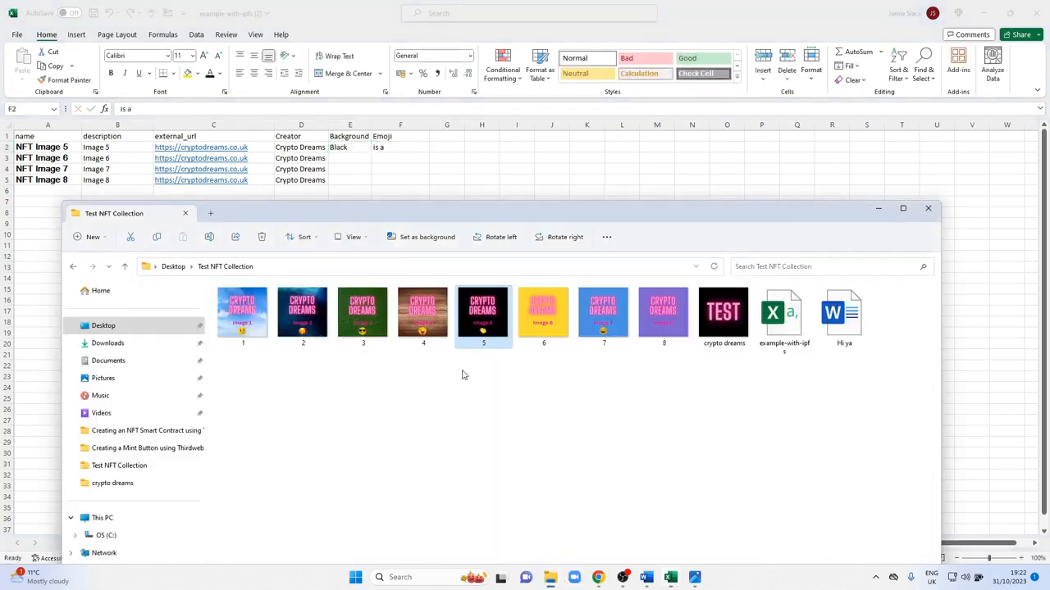
double_click(480, 322)
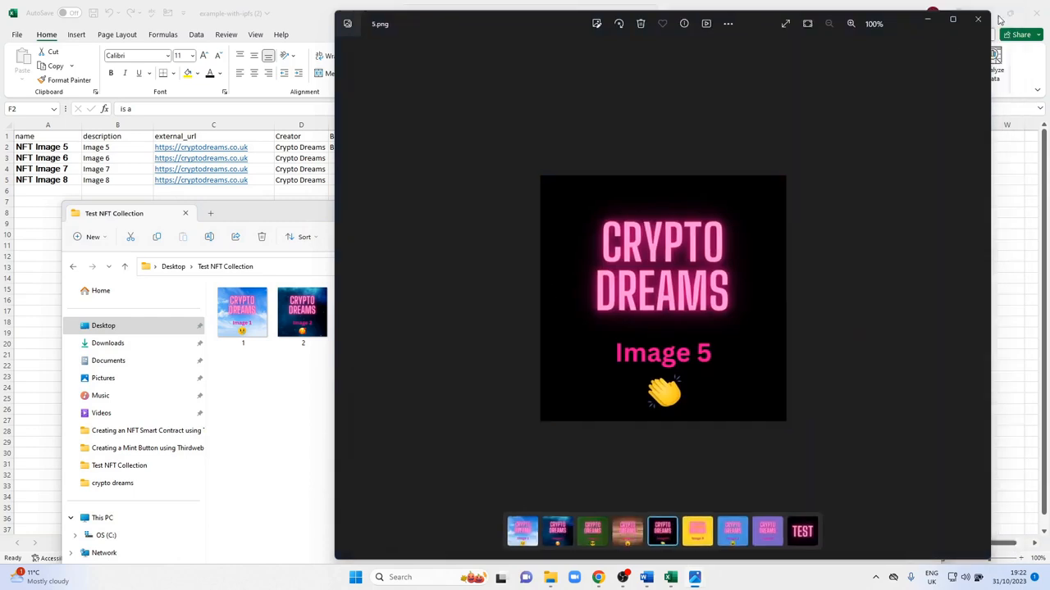
- Close the image 5 preview and enter Clap as the emoji of NFT Image 5 in cell F2
click(999, 9)
click(358, 197)
click(350, 148)
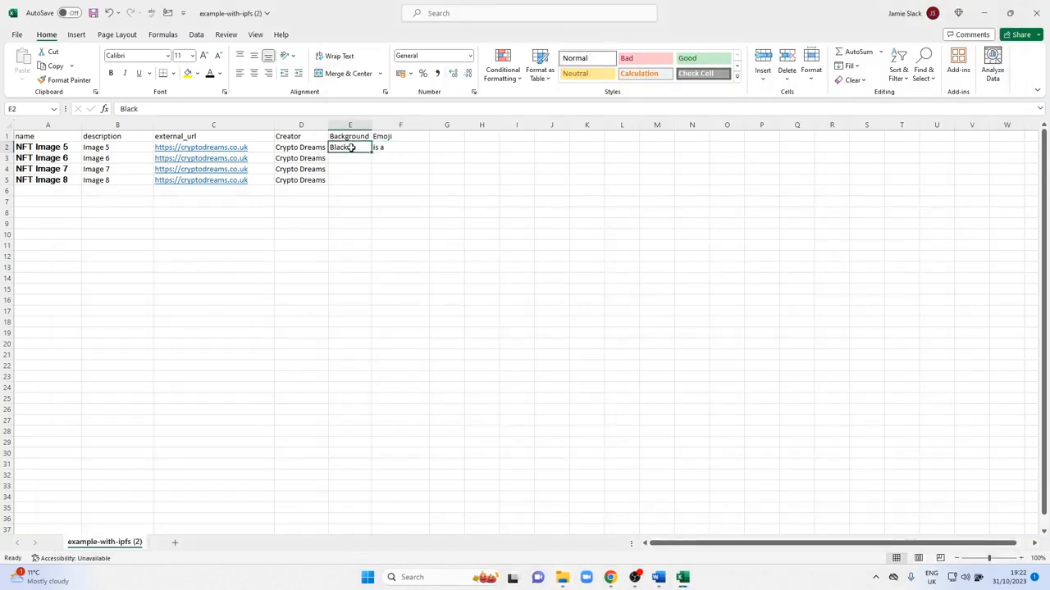
key(Right)
key(Delete)
text(C)
key(Return)
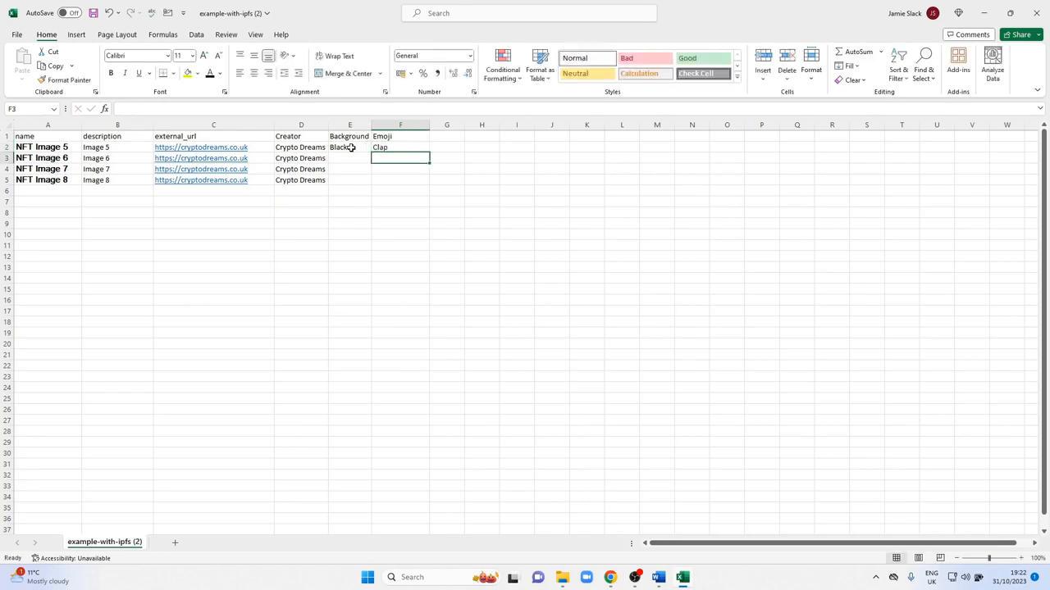
- Open image 6 from the Test NFT Collection folder to check its background and emoji, and close the preview
click(564, 575)
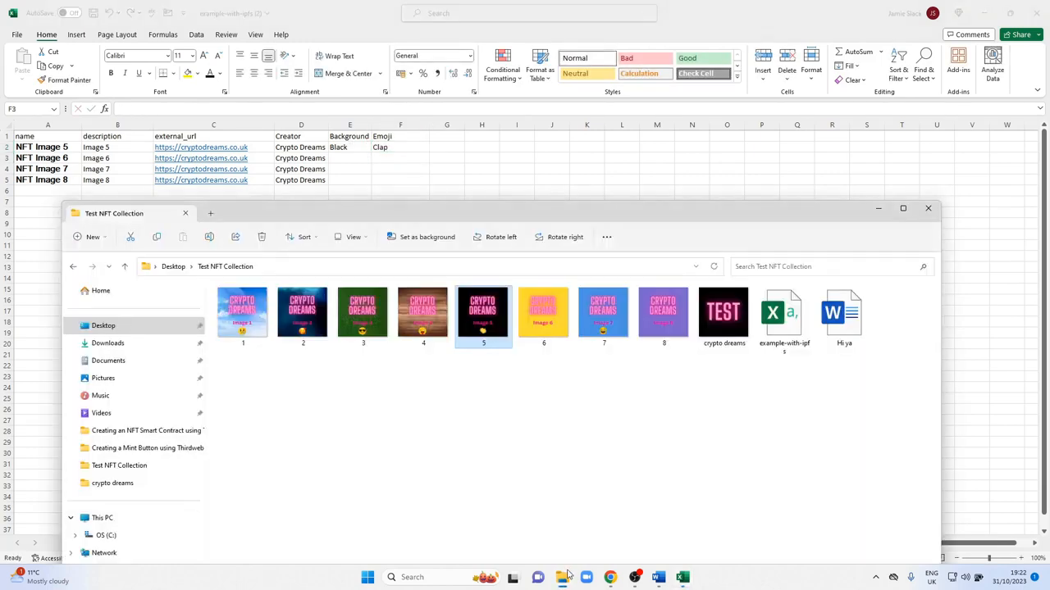
click(549, 325)
double_click(549, 325)
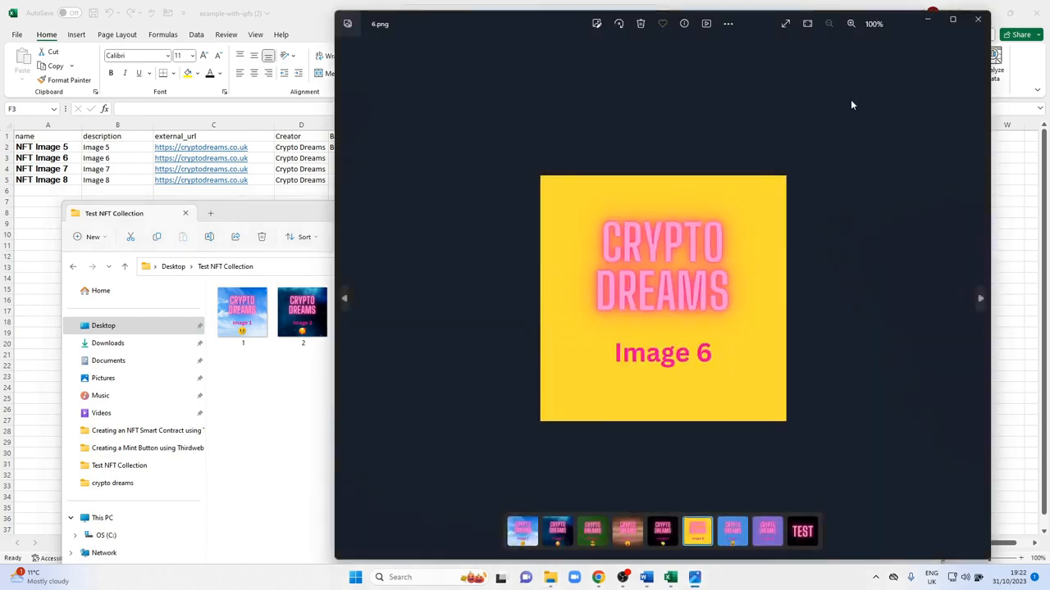
click(977, 18)
- Enter Yellow as the background and None as the emoji of NFT Image 6 in cells E3 and F3
click(349, 159)
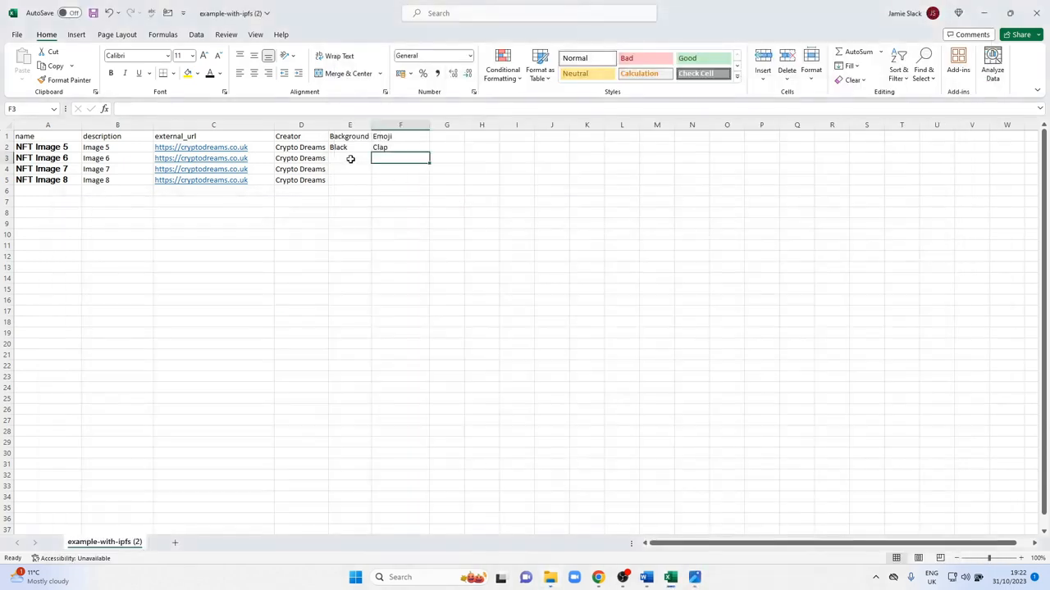
text(Yellow)
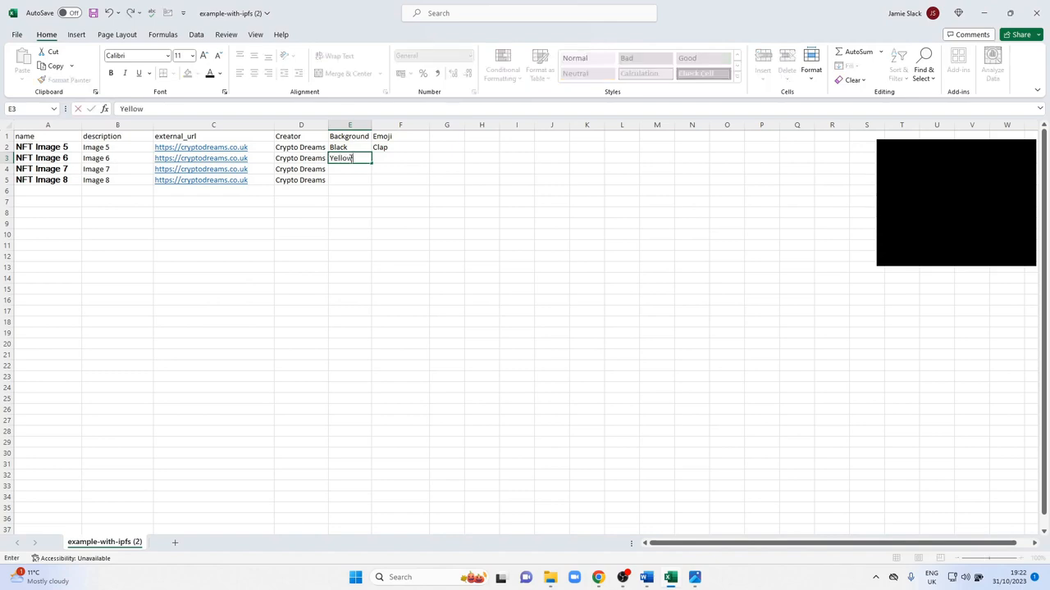
key(Tab)
text(No)
key(Return)
key(Tab)
key(Up)
key(Delete)
text(None)
key(Return)
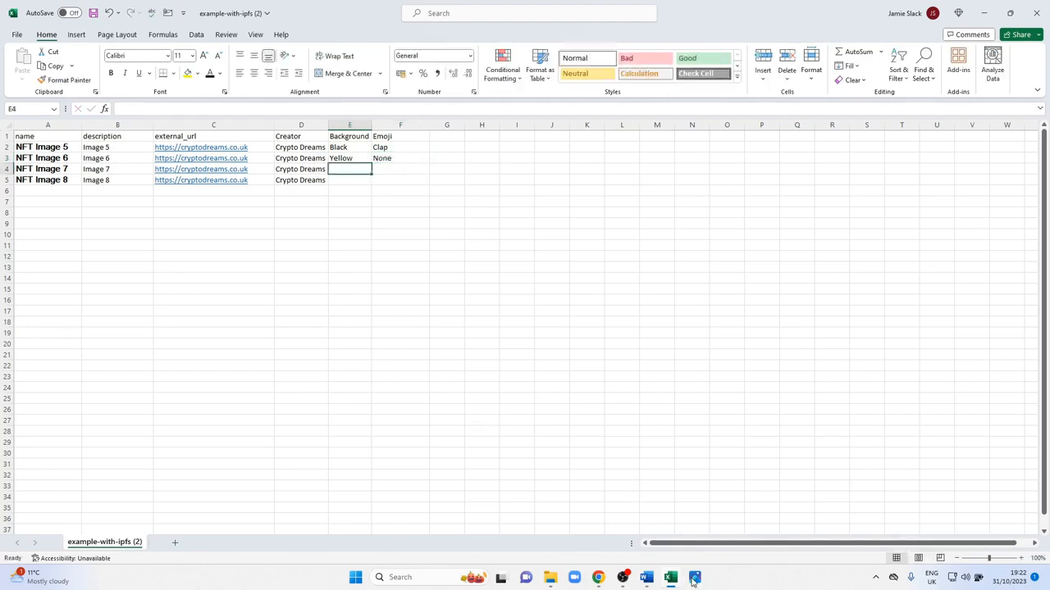
- Open image 7 from the Test NFT Collection folder to check its background and emoji, and clear the open windows
click(553, 581)
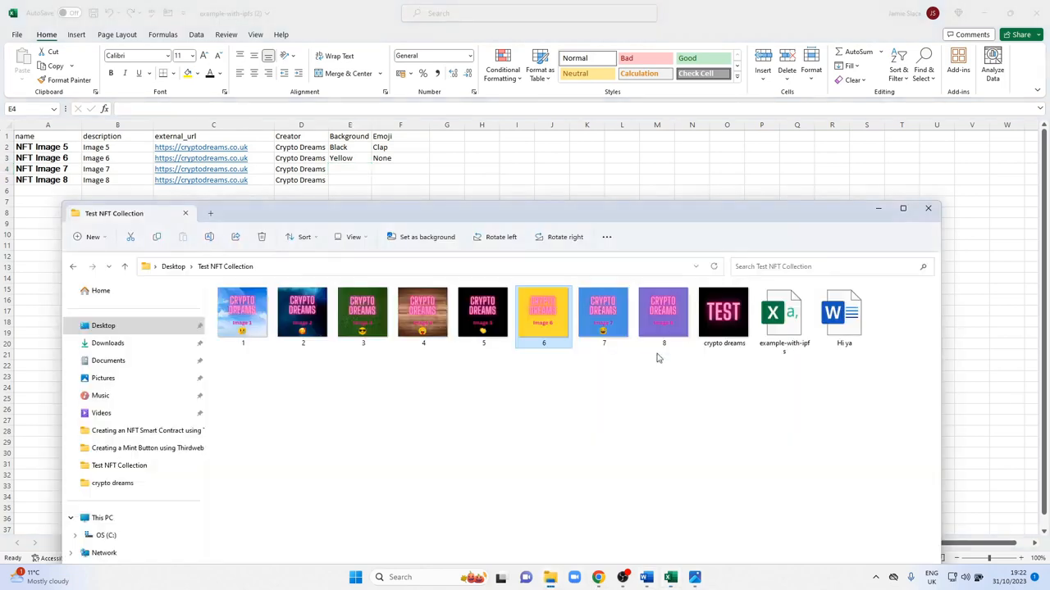
click(609, 324)
double_click(609, 324)
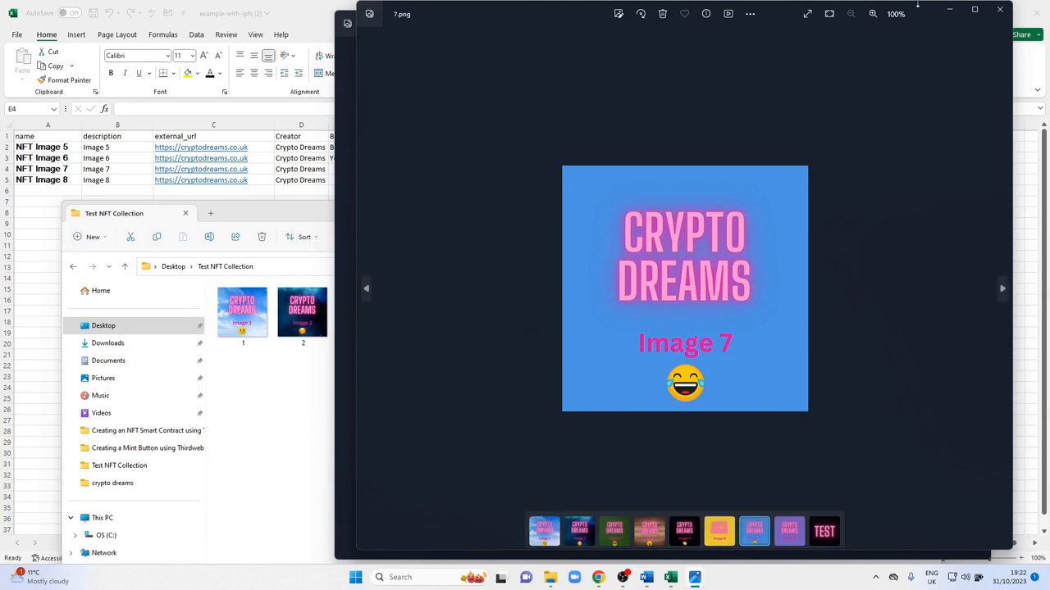
click(1001, 14)
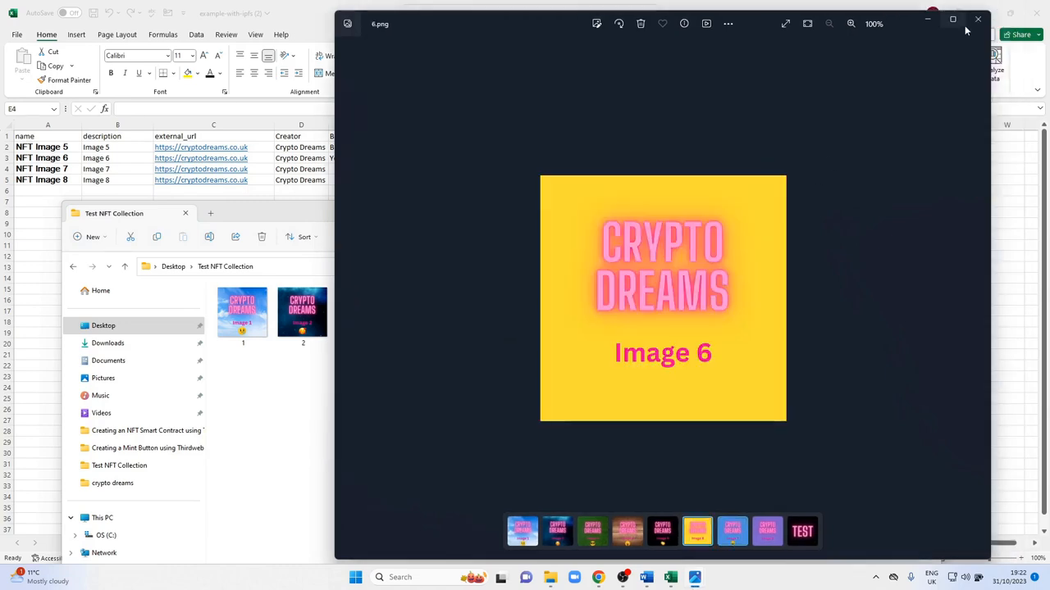
click(1029, 11)
click(878, 210)
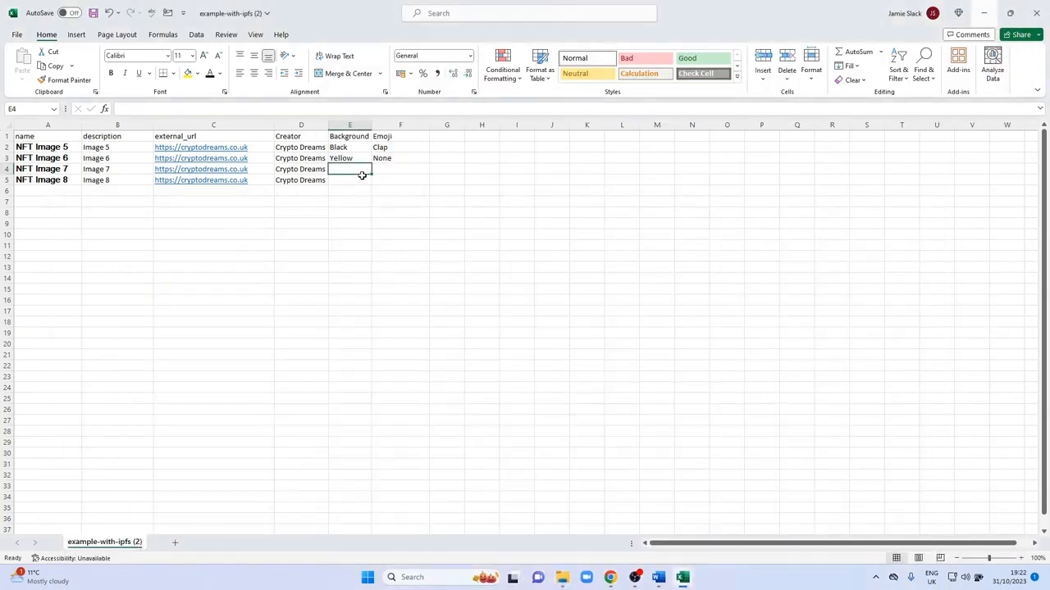
- Enter Blue as the background and LOL as the emoji of NFT Image 7 in cells E4 and F4
text(Blue)
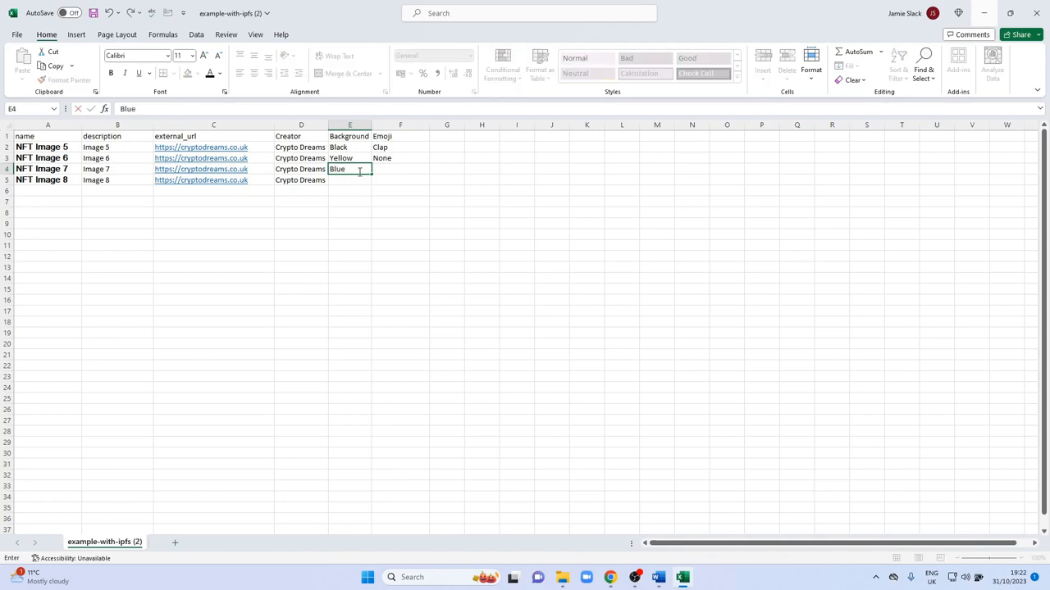
key(Tab)
text(LOL)
key(Return)
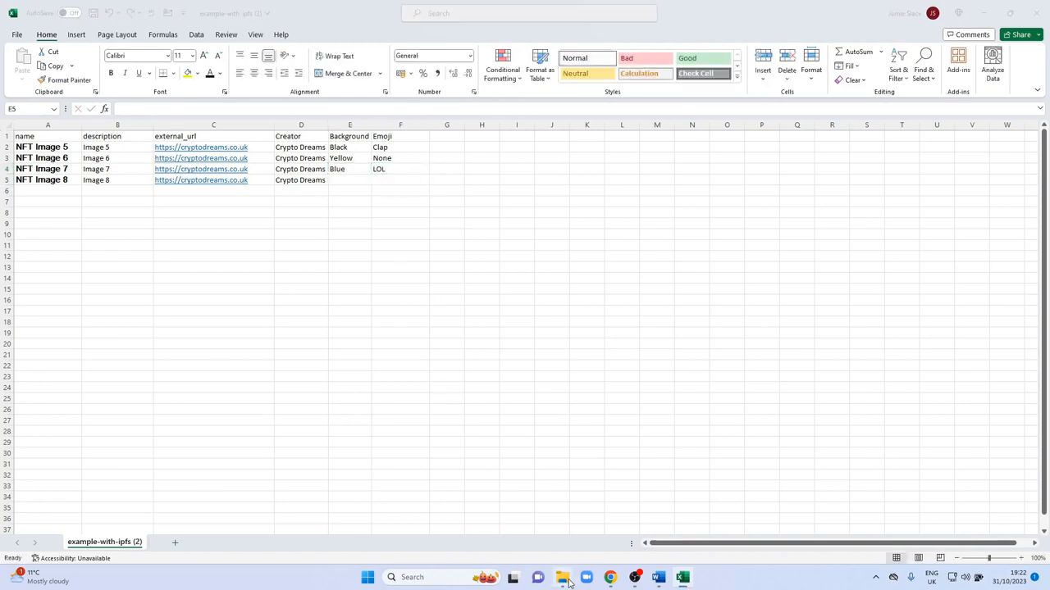
- Open image 8 from the Test NFT Collection folder to check its background and emoji, and dismiss the preview
click(563, 578)
double_click(656, 324)
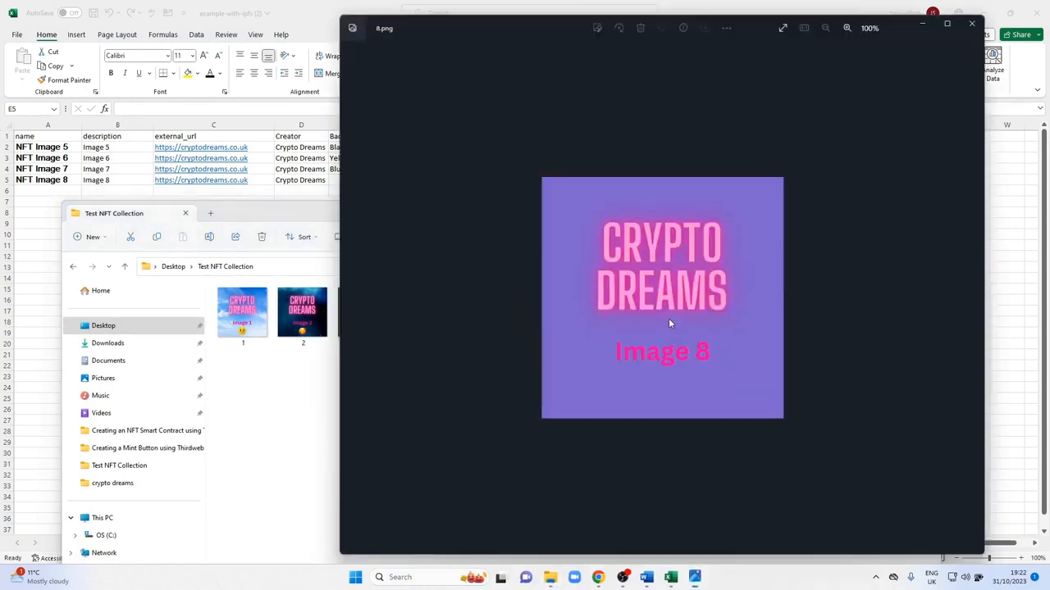
click(929, 19)
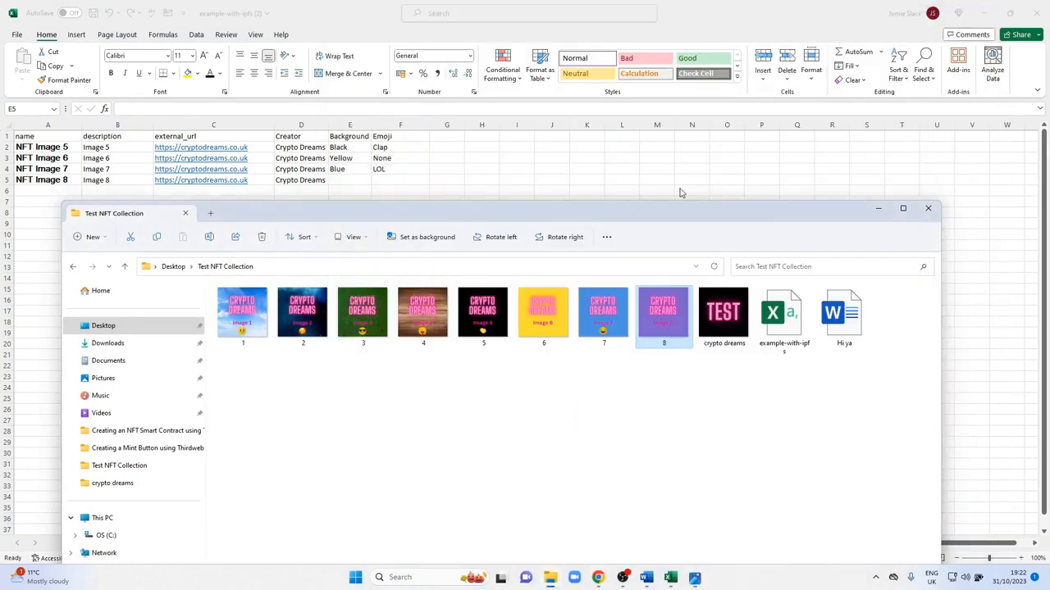
- Enter Purple as the background and None as the emoji of NFT Image 8 in cells E5 and F5
click(355, 179)
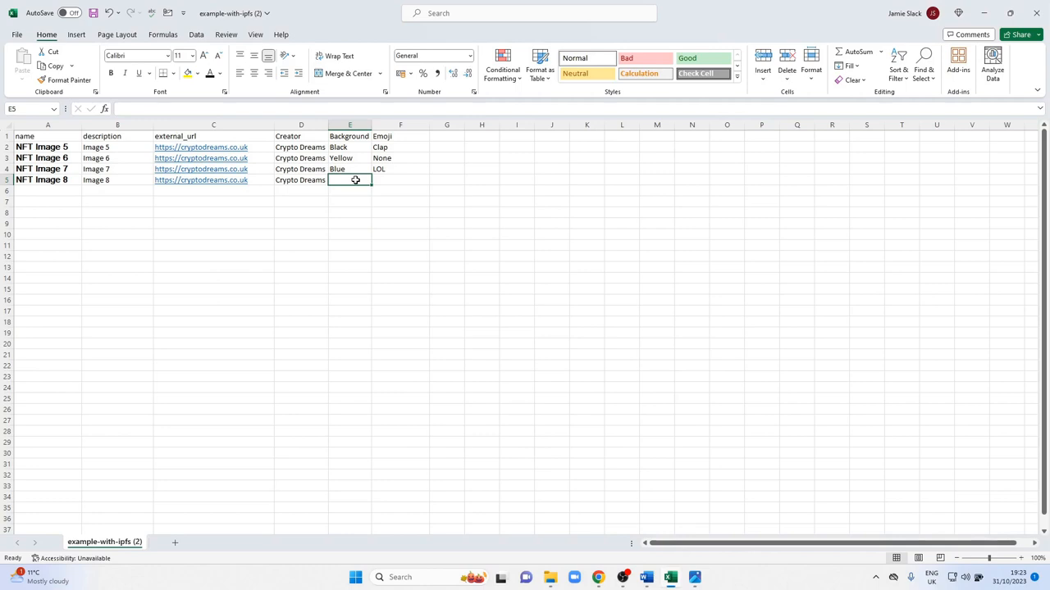
text(P)
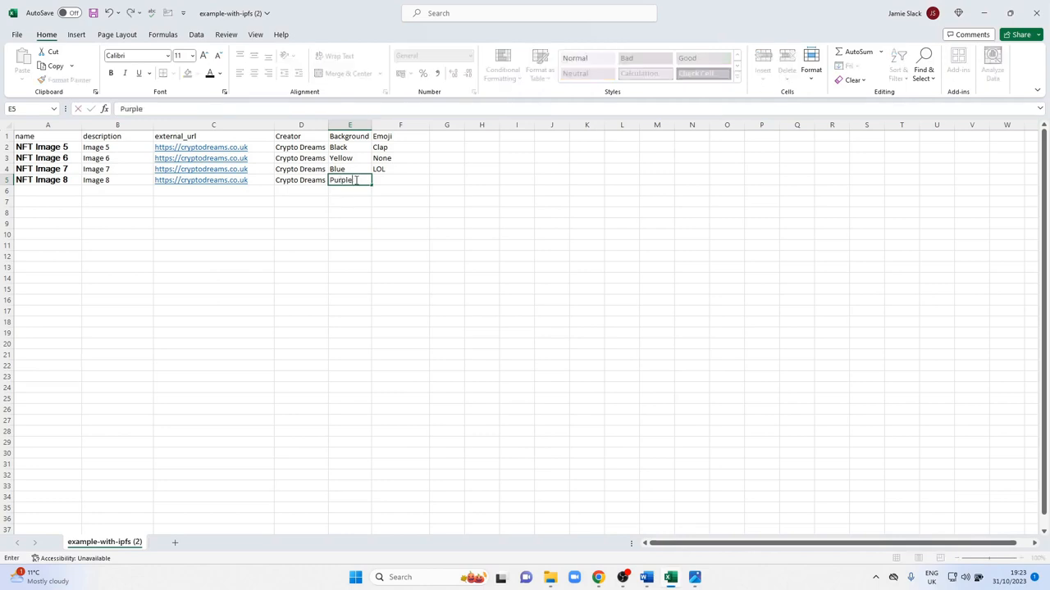
text(urple)
key(Tab)
text(None)
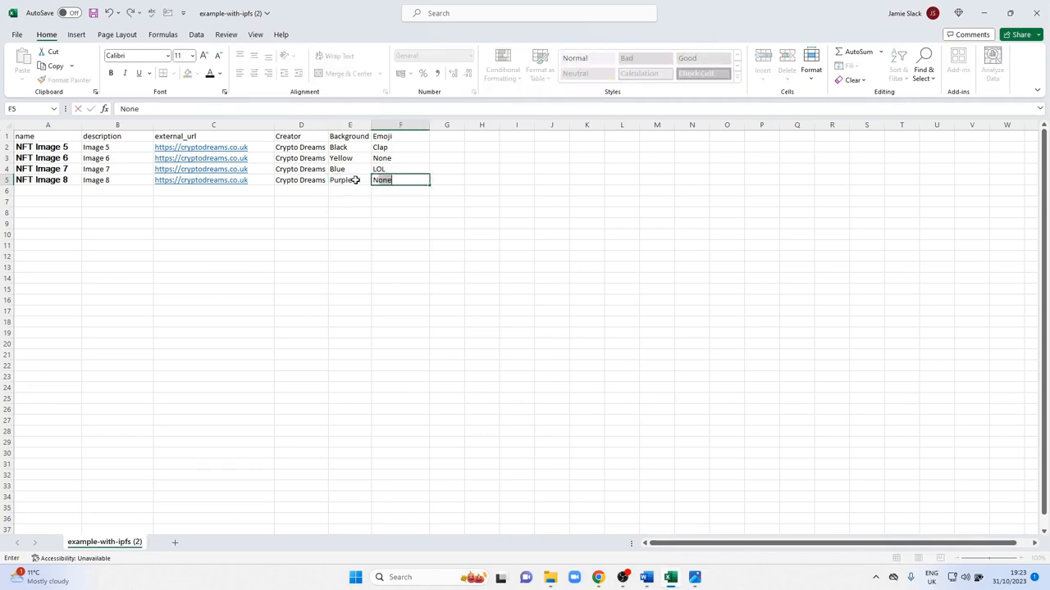
key(Return)
key(Down)
key(Down)
key(Down)
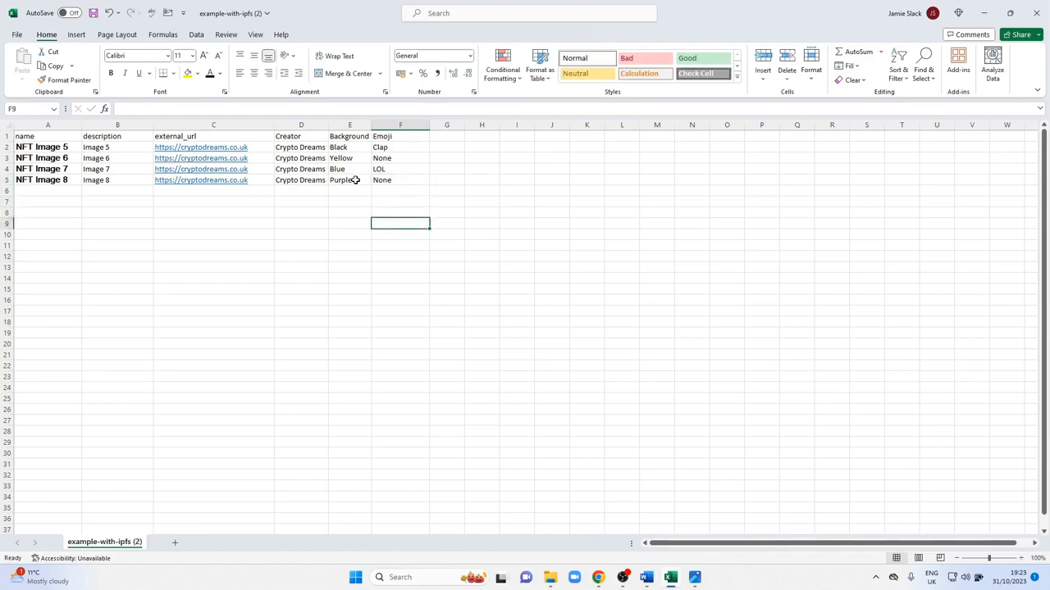
key(Left)
key(Left)
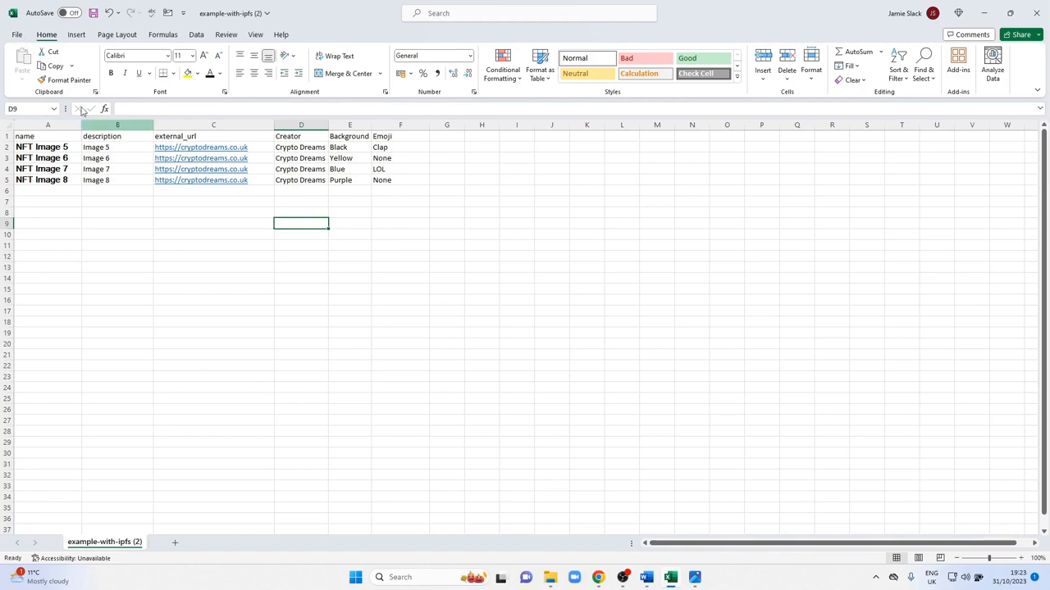
- Save a copy of the sheet as the comma-delimited CSV "metadata batch 1" in the desktop's Test NFT Collection folder
click(18, 36)
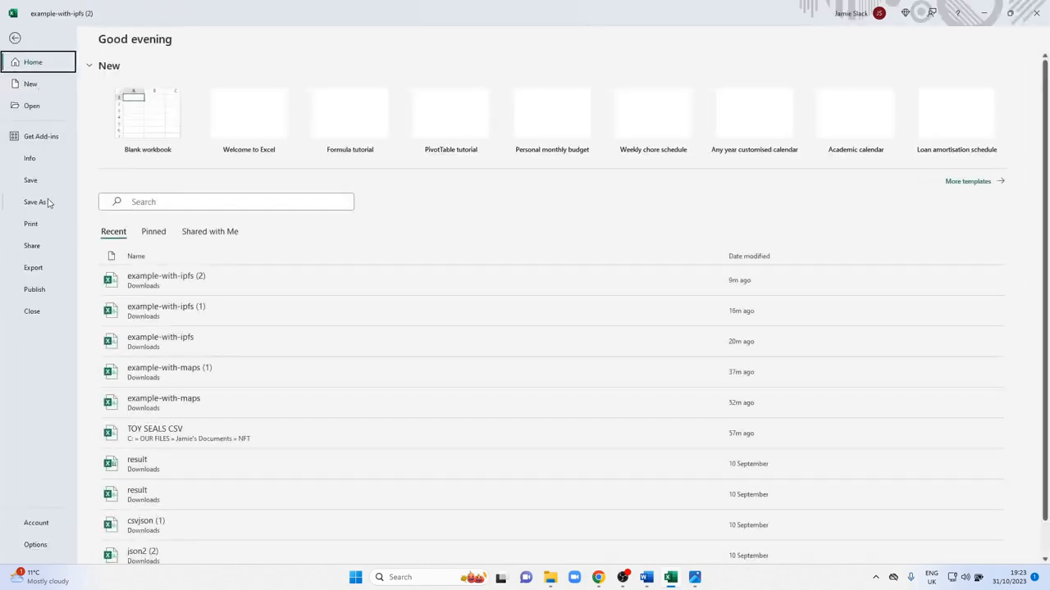
click(41, 202)
click(140, 226)
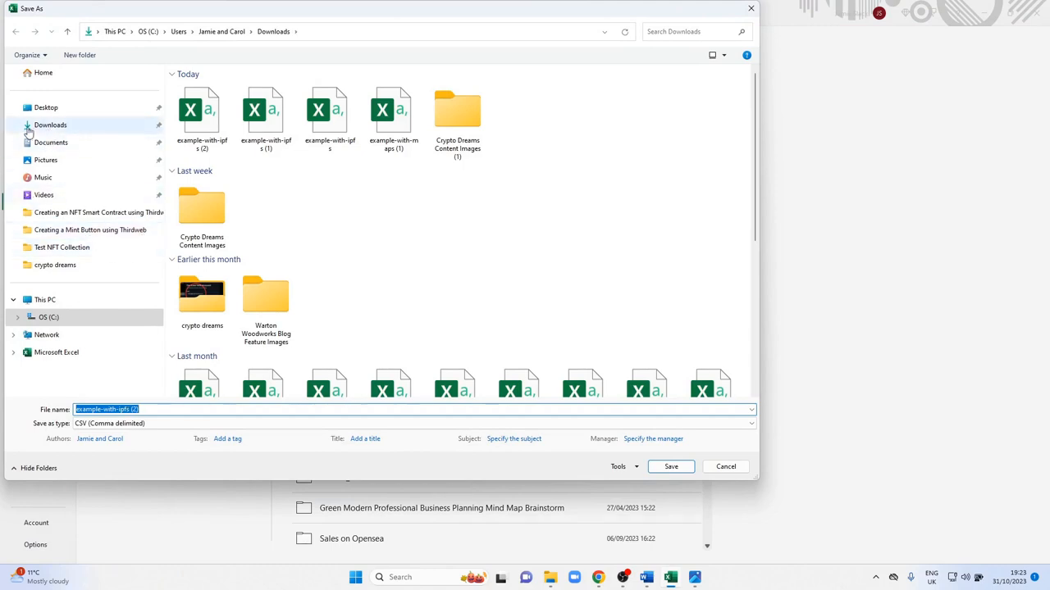
click(107, 109)
double_click(197, 122)
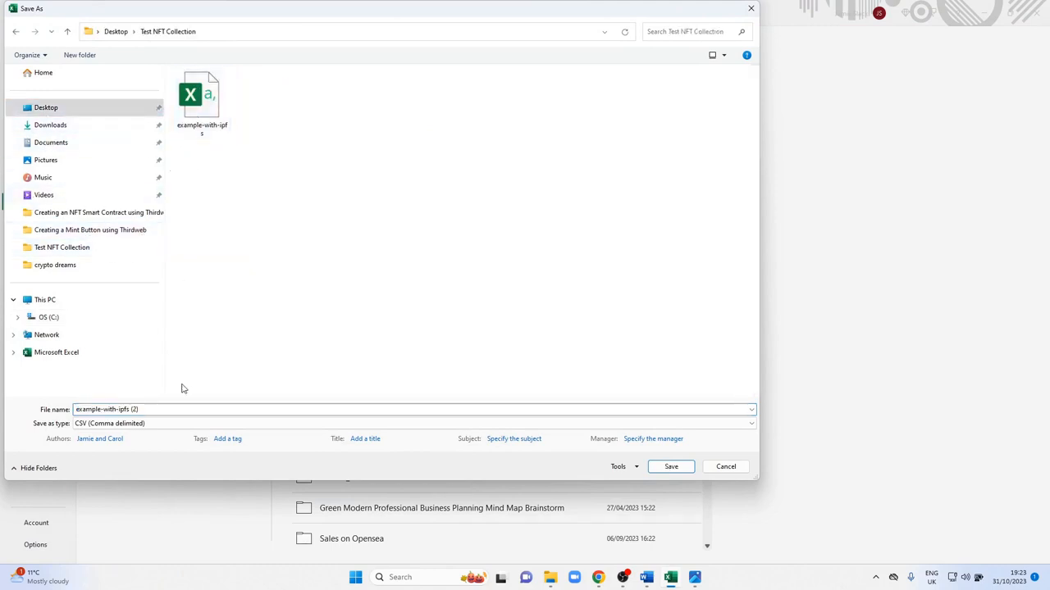
click(141, 409)
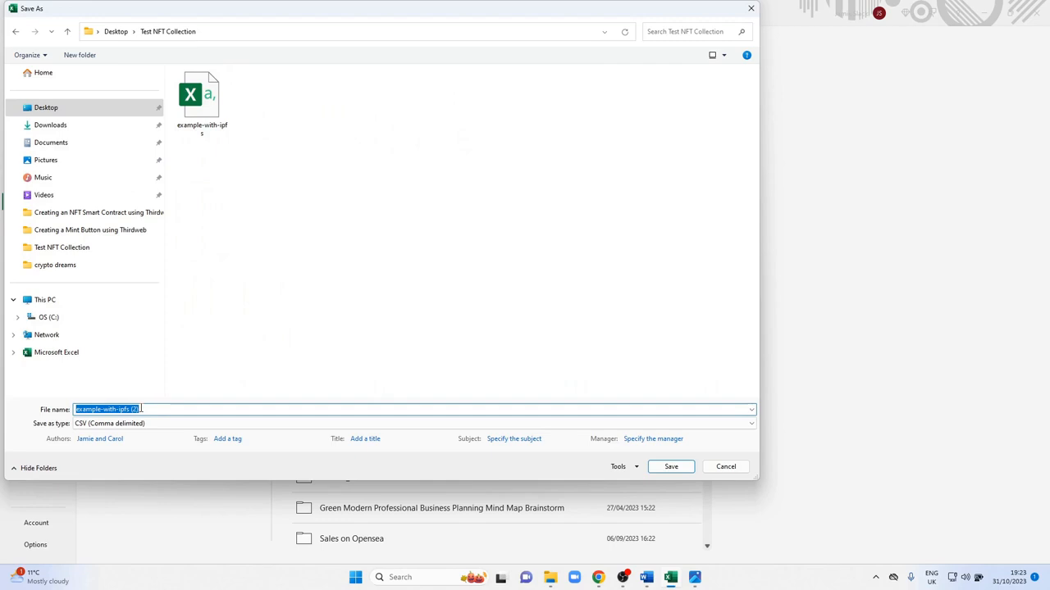
text(metadata batch 1)
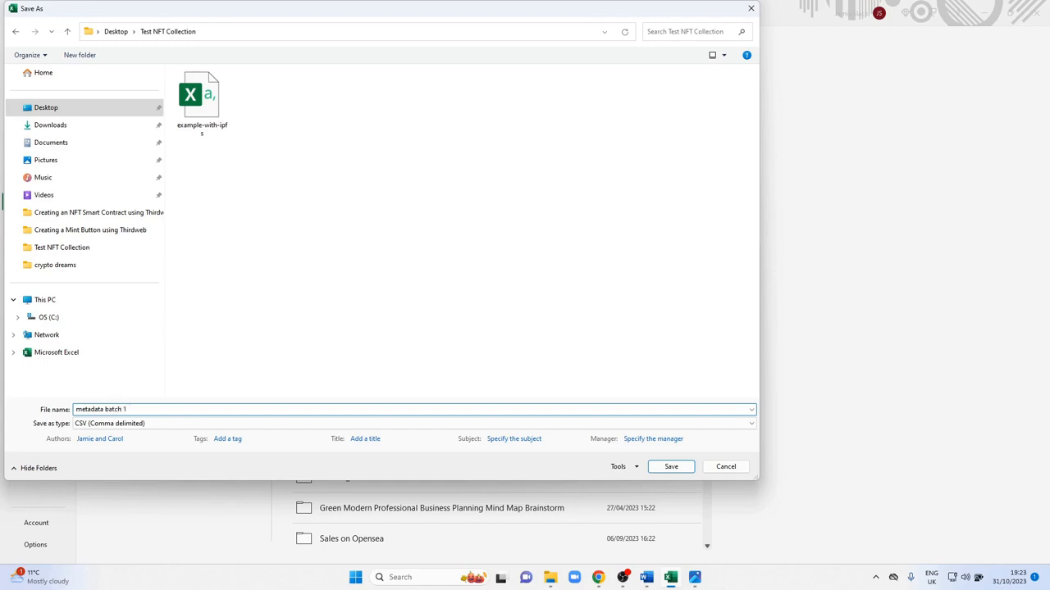
click(669, 467)
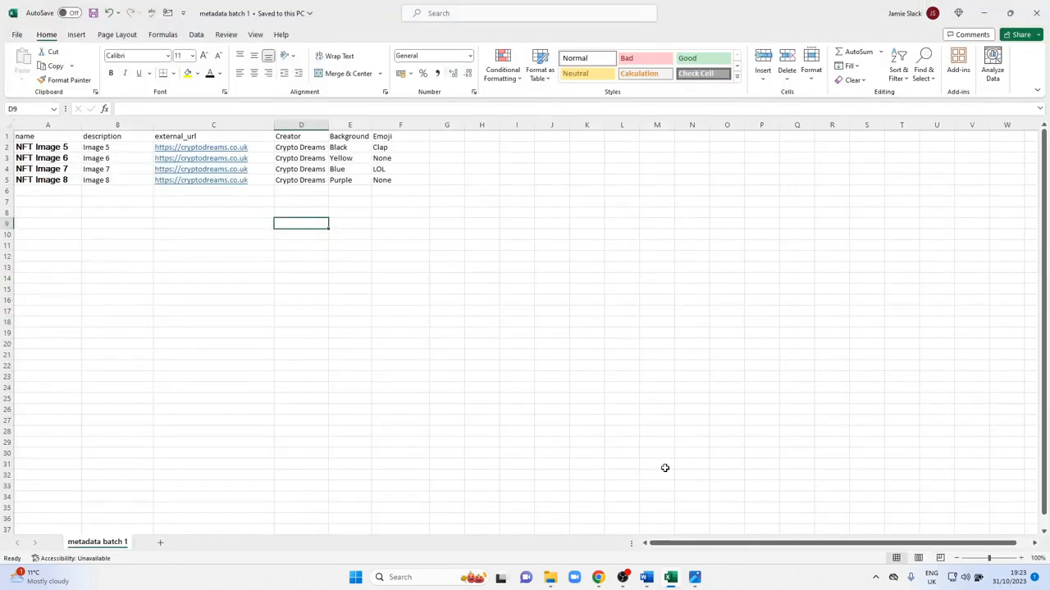
- Switch to thirdweb in Chrome and start a batch upload from the Test Collection NFTDROP contract's NFT list
click(598, 579)
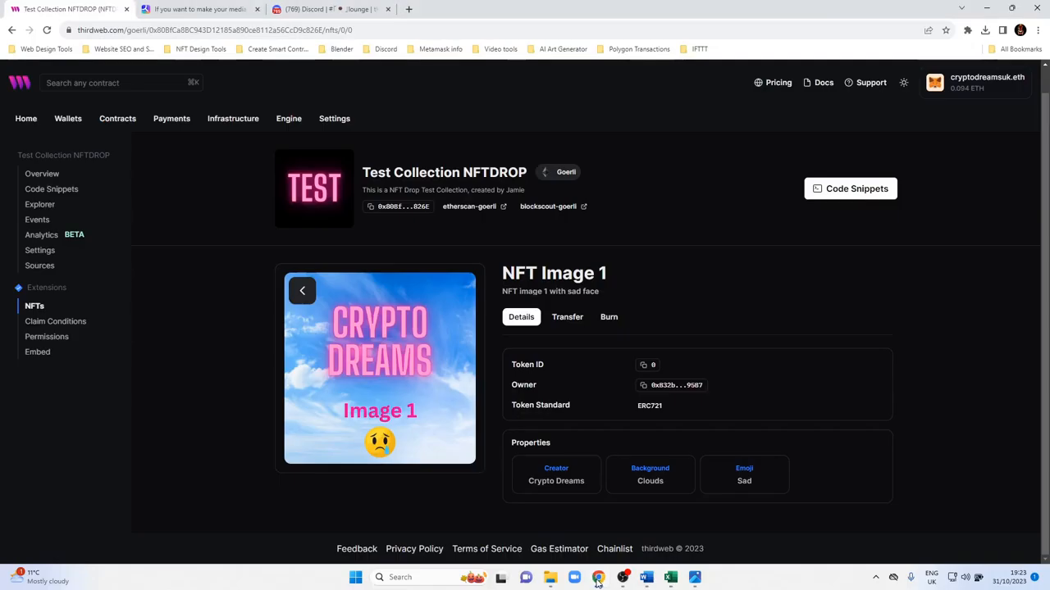
click(34, 305)
scroll(514, 323, down, 3)
scroll(514, 323, up, 2)
scroll(515, 327, down, 3)
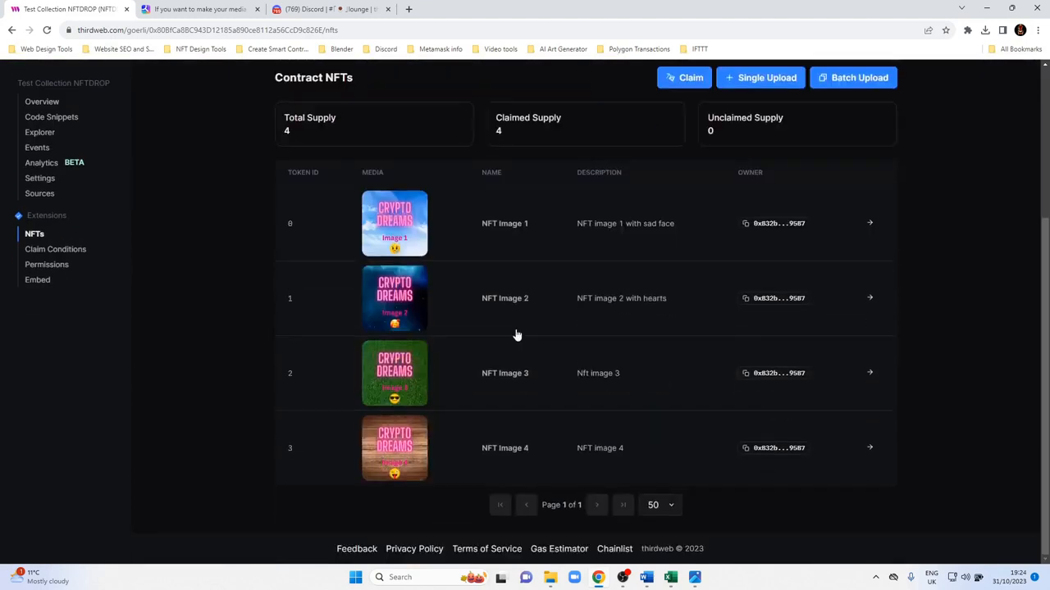
scroll(703, 312, up, 2)
click(843, 188)
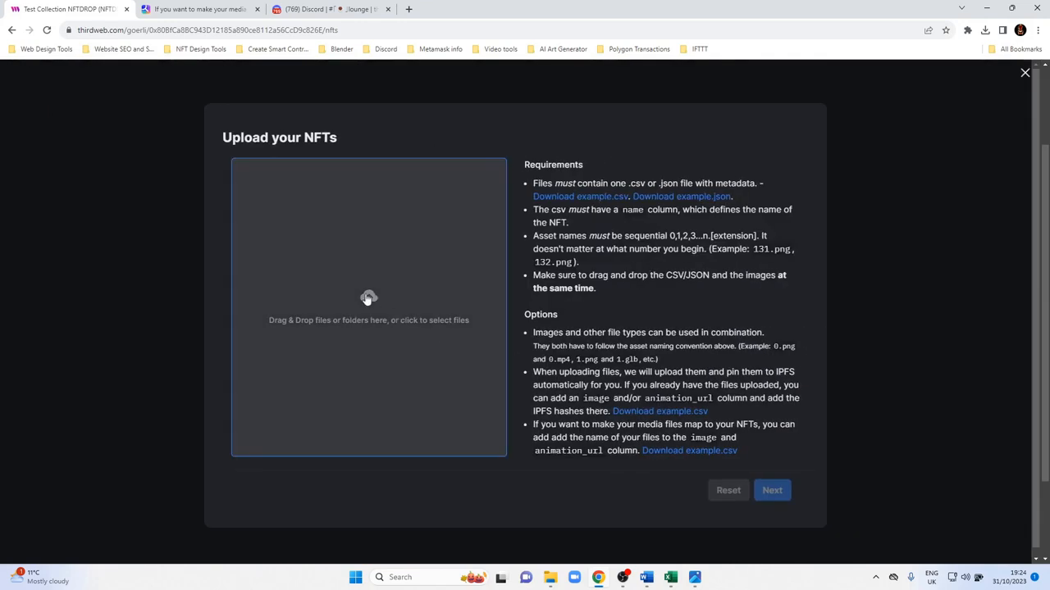
- Load images 5 to 8 together with the metadata batch 1 CSV from the Test NFT Collection folder into the batch upload
click(360, 302)
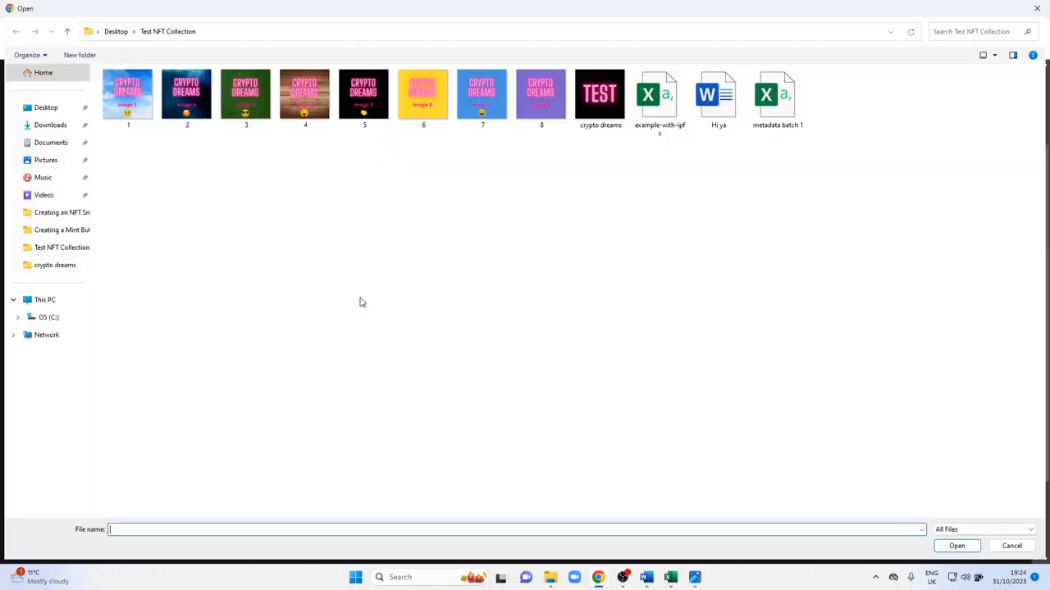
click(357, 95)
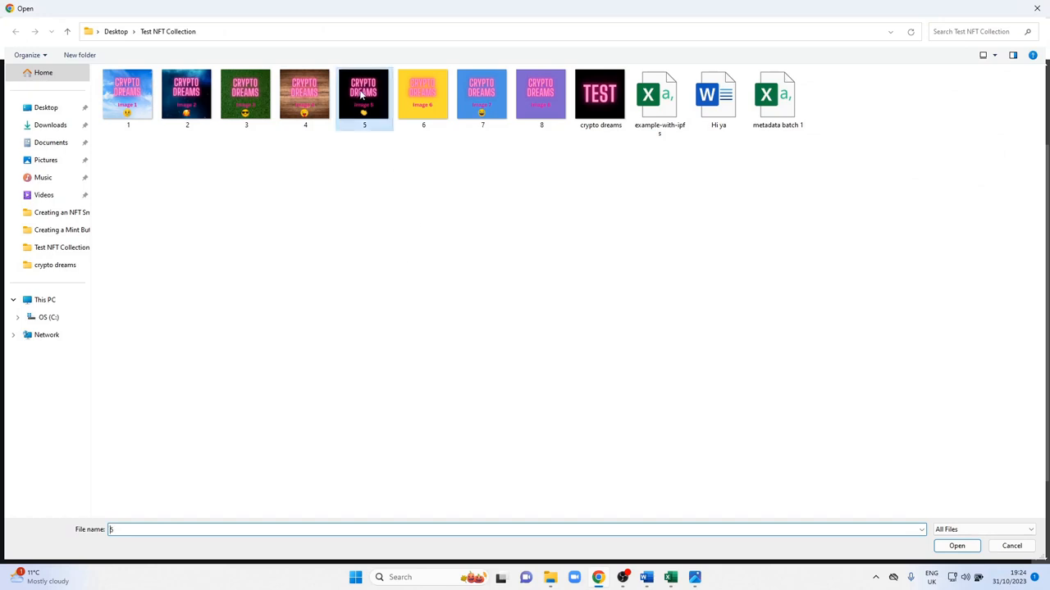
shift+click(550, 100)
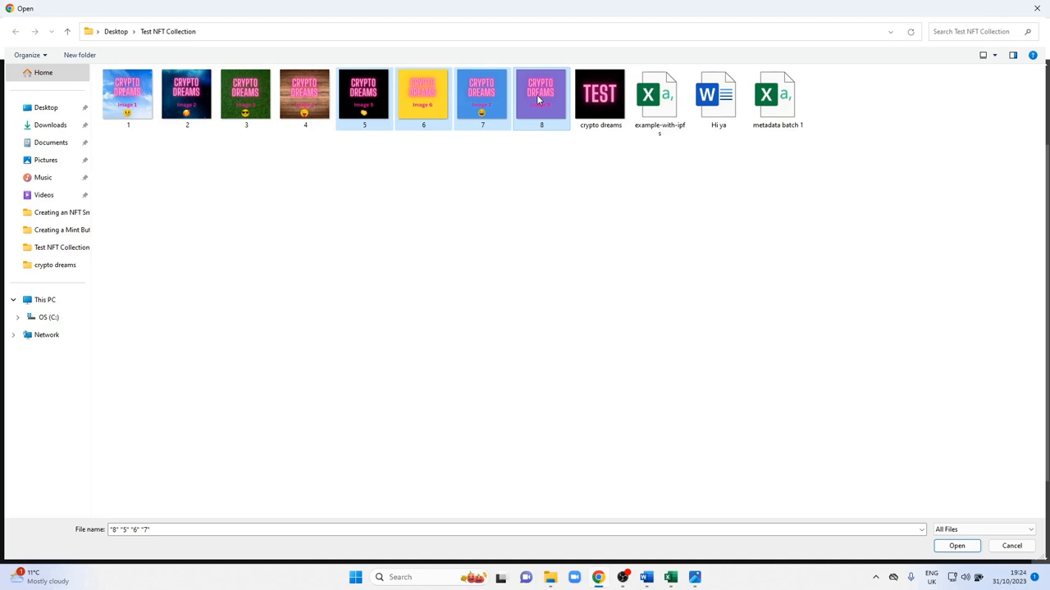
ctrl+click(784, 92)
click(953, 548)
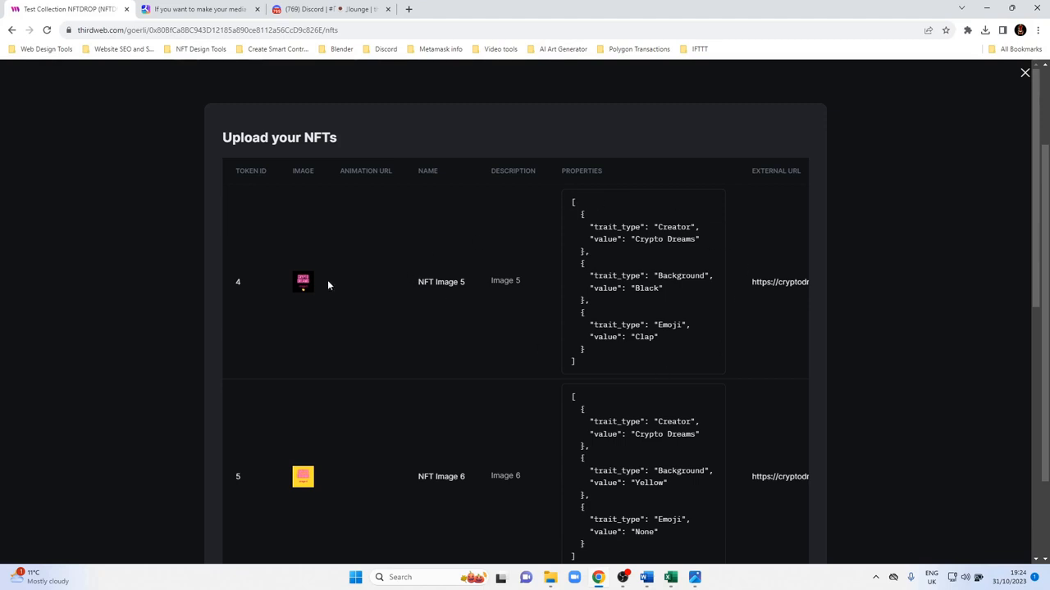
- Review the token IDs, images, names and properties of the NFTs in the batch upload preview
scroll(371, 295, down, 2)
scroll(372, 305, up, 2)
scroll(373, 312, down, 3)
scroll(375, 317, up, 3)
scroll(291, 333, down, 2)
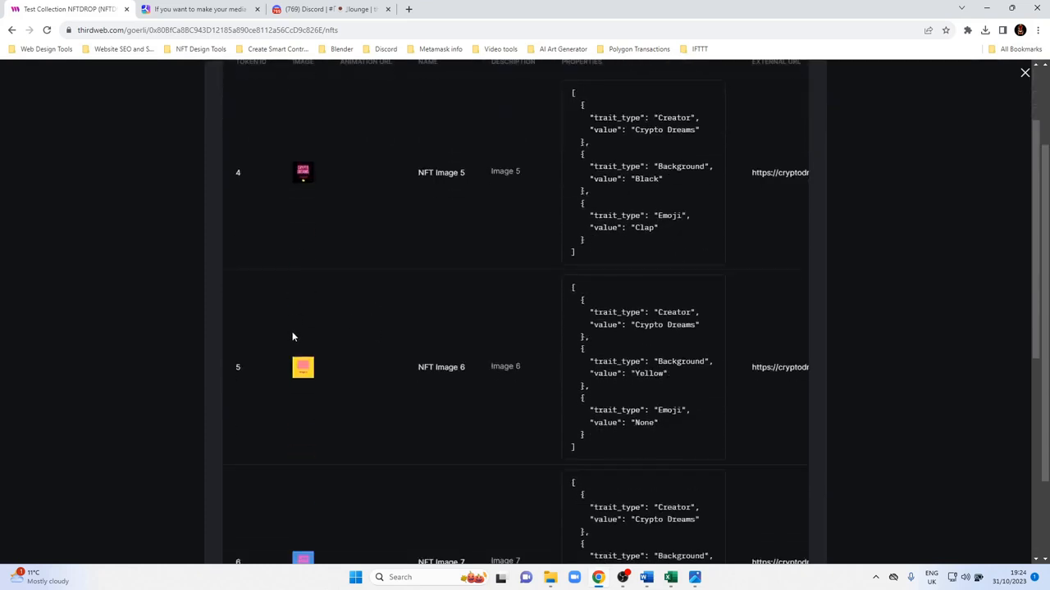
scroll(382, 275, up, 2)
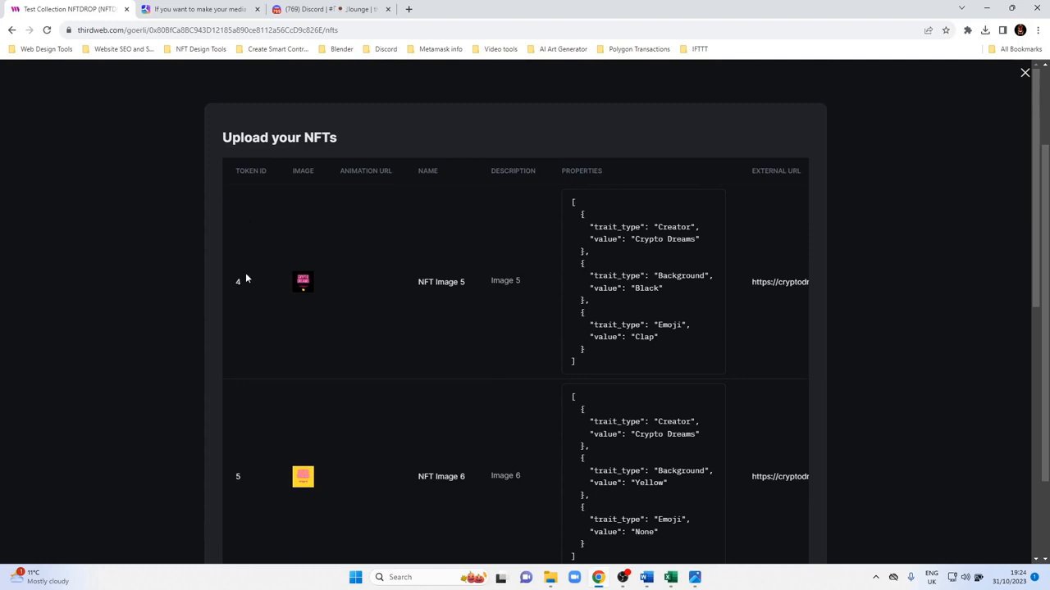
- Compare the token IDs, names and descriptions of NFT Images 5 to 8 across the batch upload preview rows
scroll(245, 279, down, 2)
scroll(246, 304, down, 4)
scroll(246, 309, down, 2)
scroll(263, 361, up, 6)
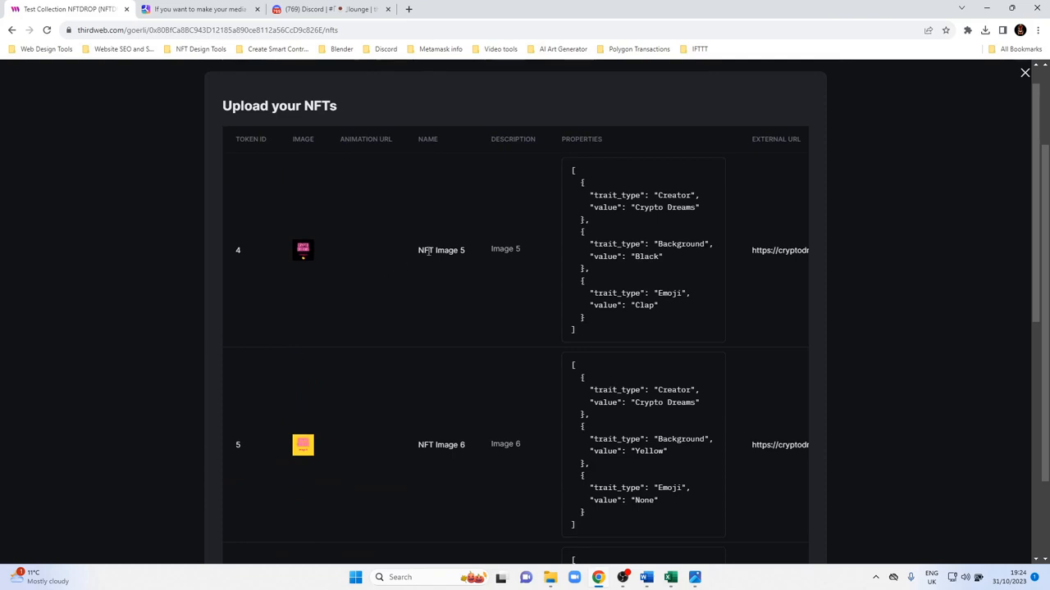
scroll(429, 340, down, 3)
scroll(429, 337, down, 1)
scroll(427, 338, up, 2)
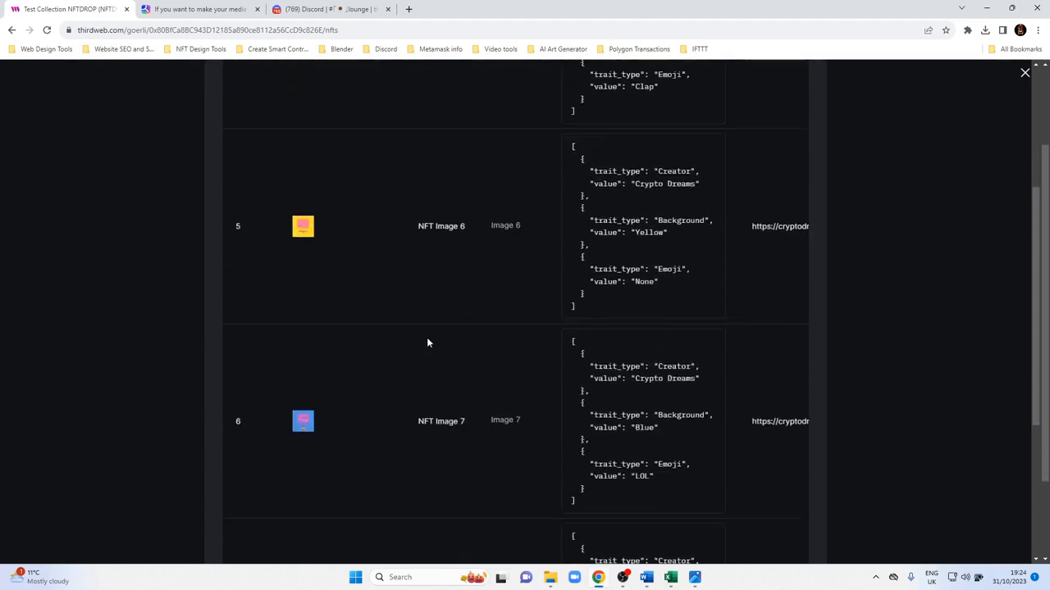
scroll(493, 425, up, 3)
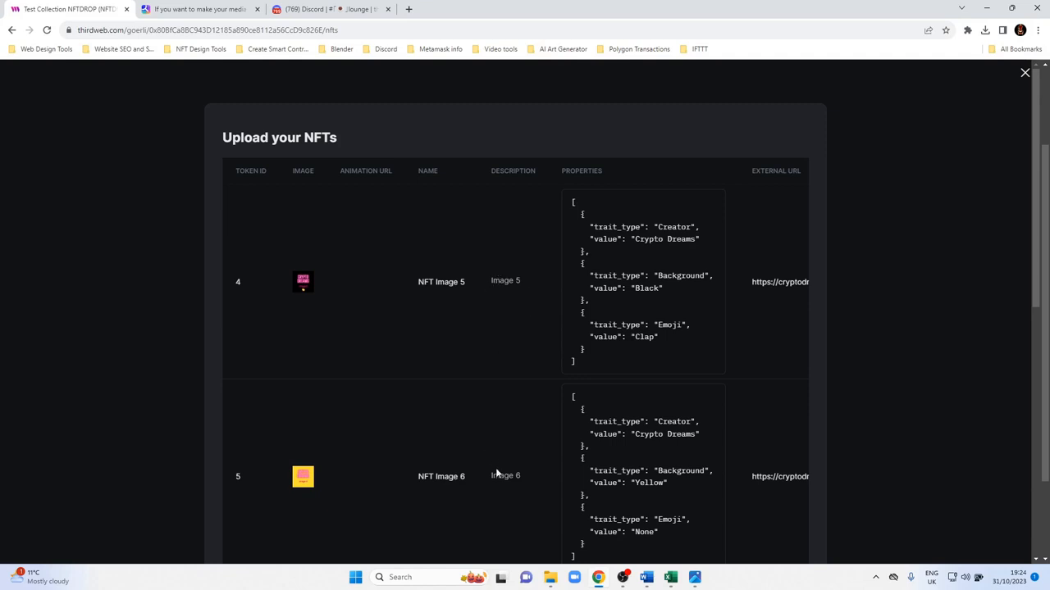
scroll(506, 464, down, 1)
scroll(506, 464, down, 5)
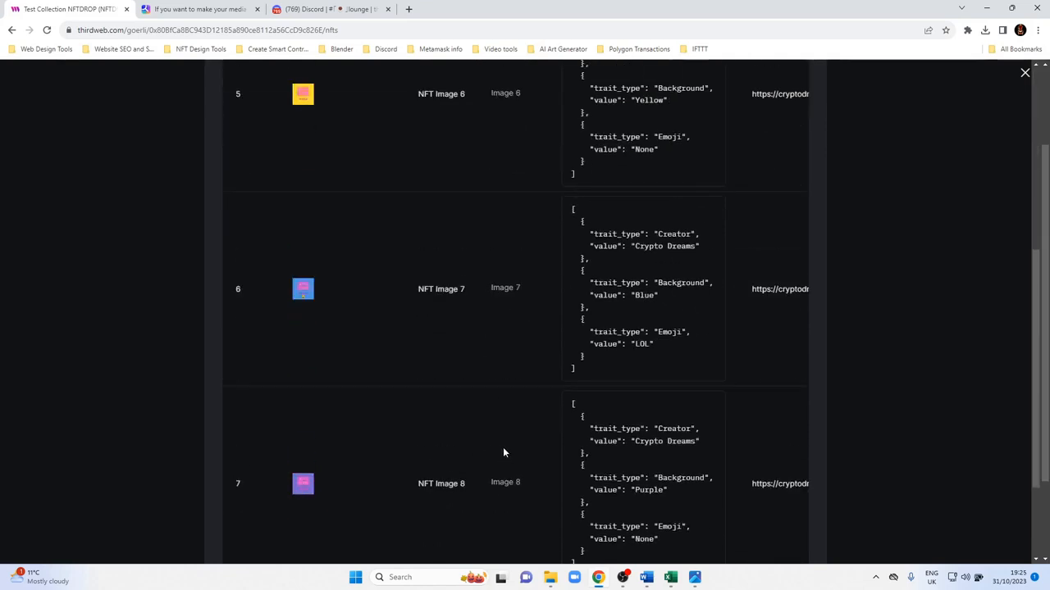
scroll(502, 449, up, 4)
scroll(503, 450, up, 1)
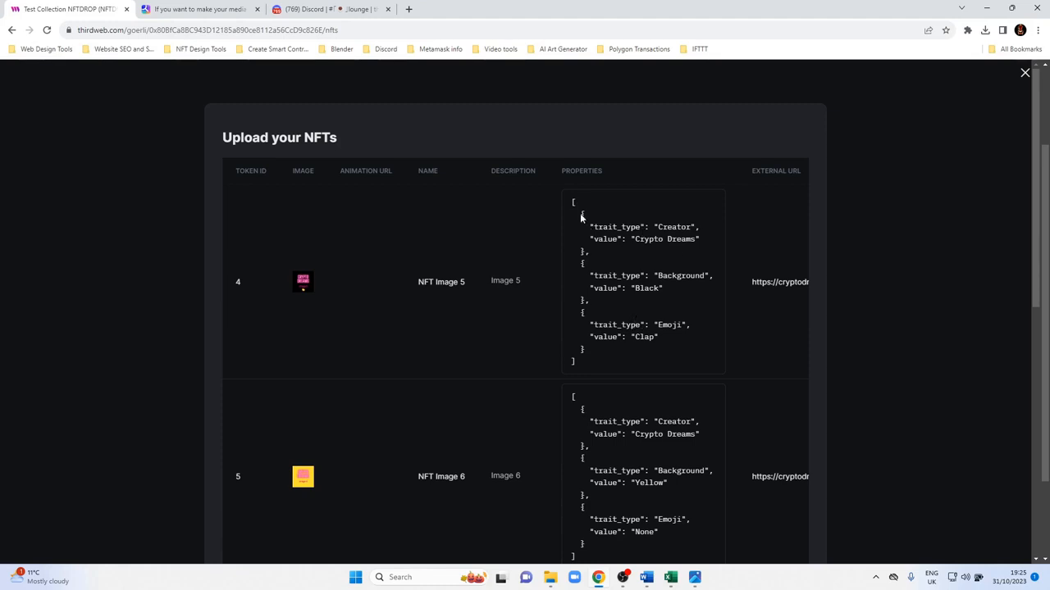
- Check the trait properties, external URL and background color columns for all NFTs in the batch upload preview
scroll(643, 311, down, 3)
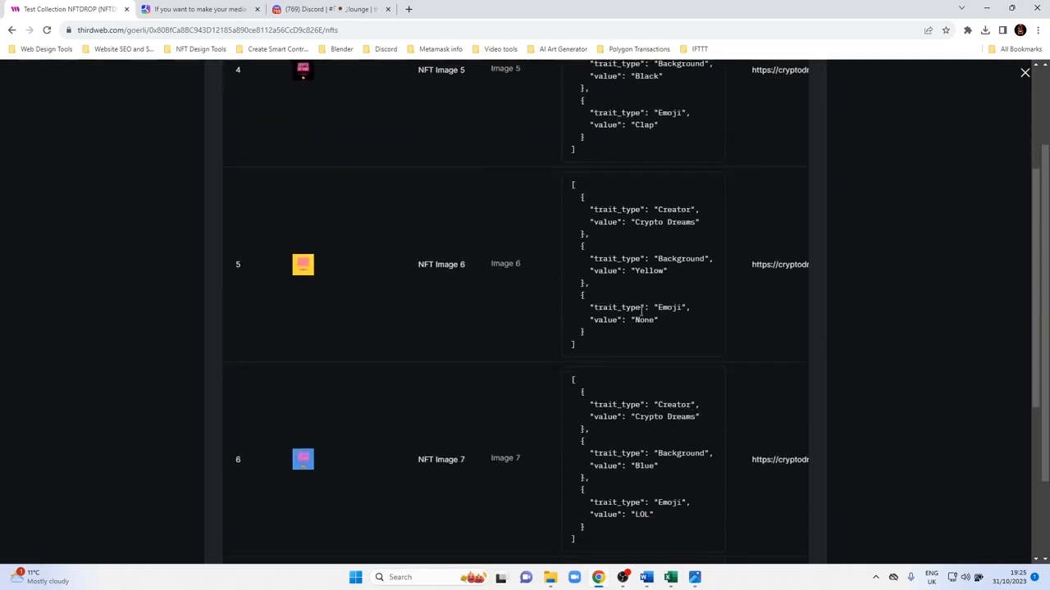
scroll(616, 313, down, 3)
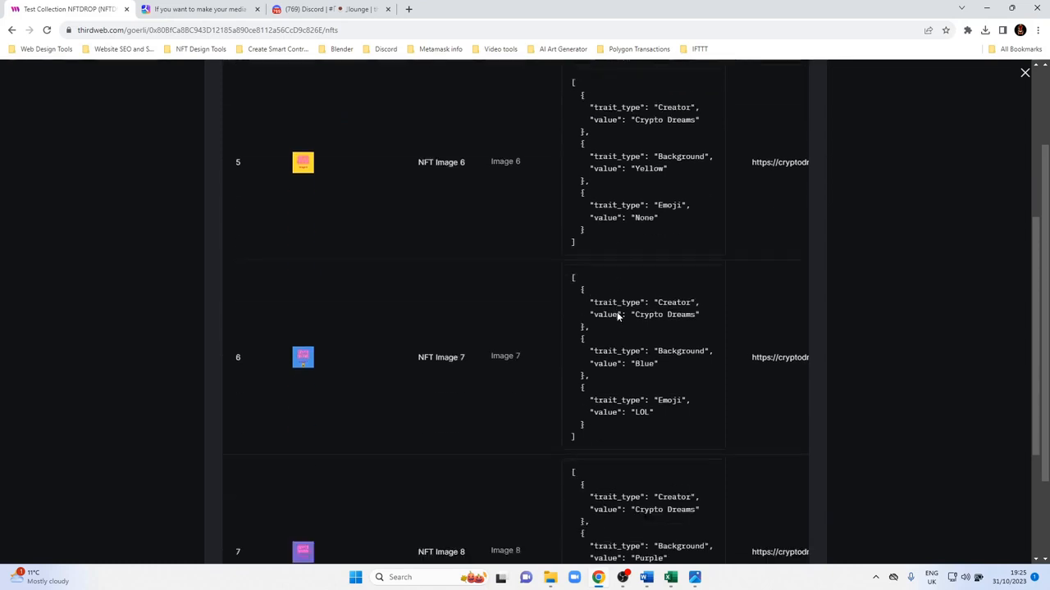
scroll(619, 326, down, 2)
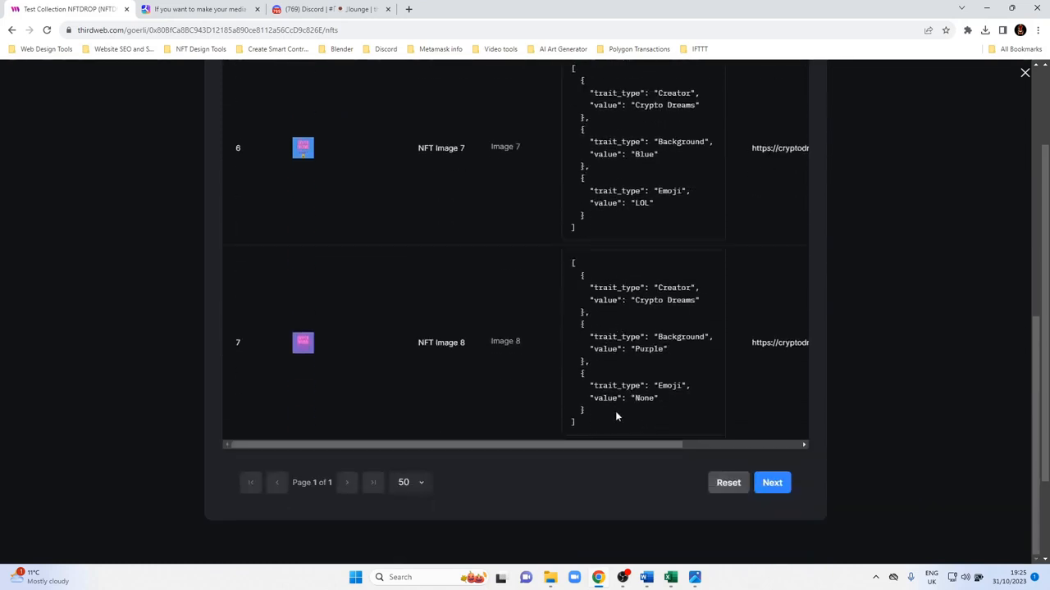
drag(624, 363, 867, 339)
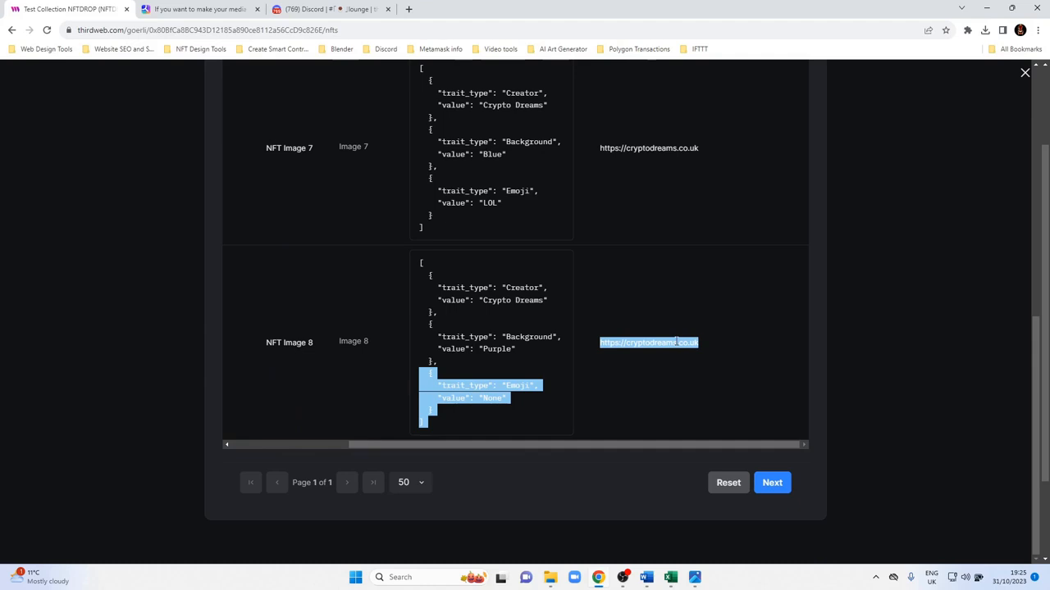
scroll(650, 358, up, 2)
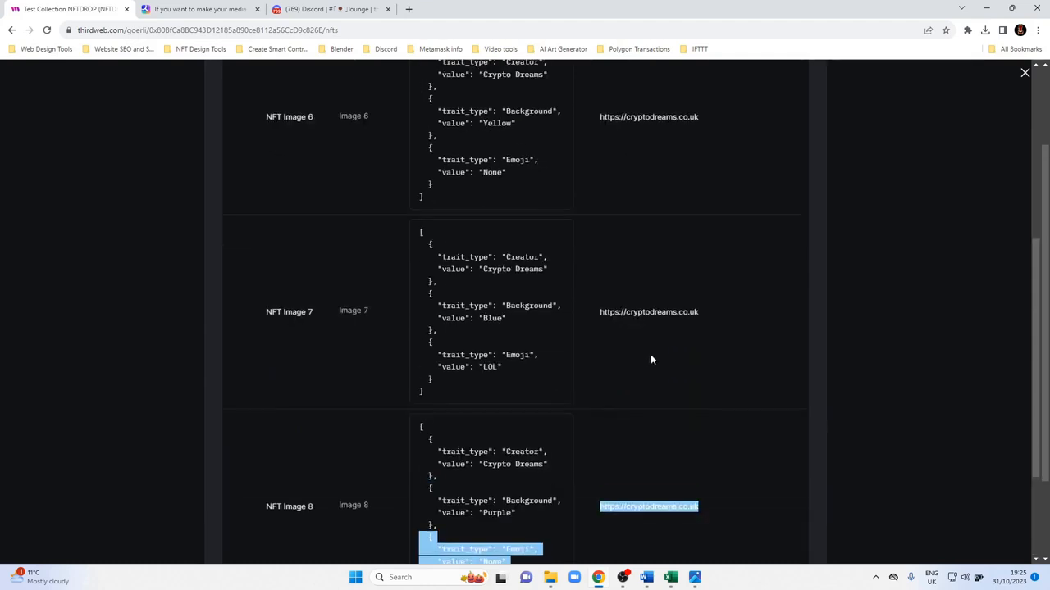
scroll(650, 359, up, 4)
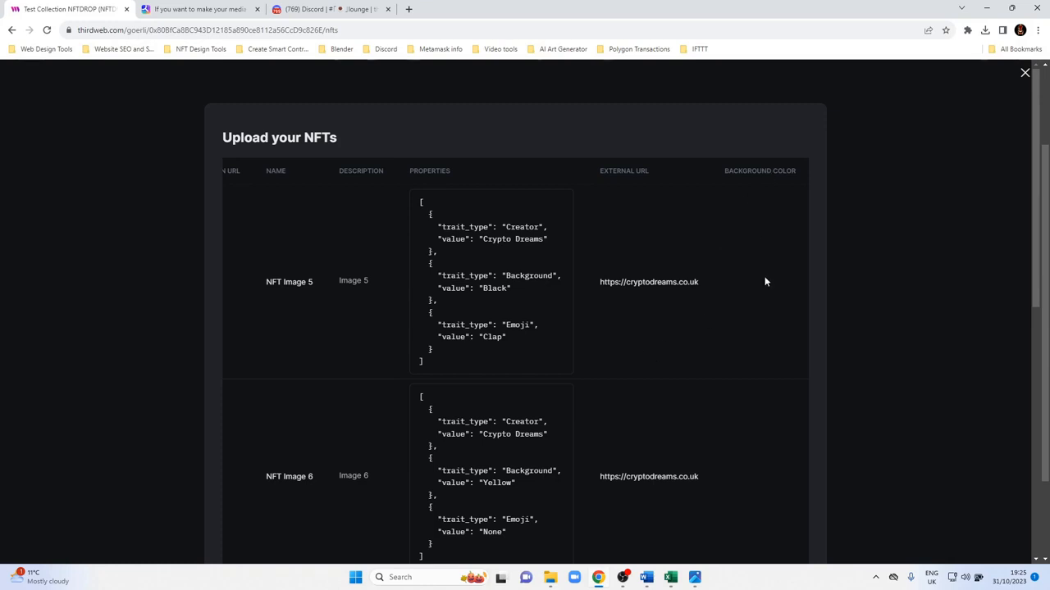
scroll(757, 326, down, 2)
scroll(757, 326, up, 2)
scroll(720, 345, down, 6)
triple_click(719, 342)
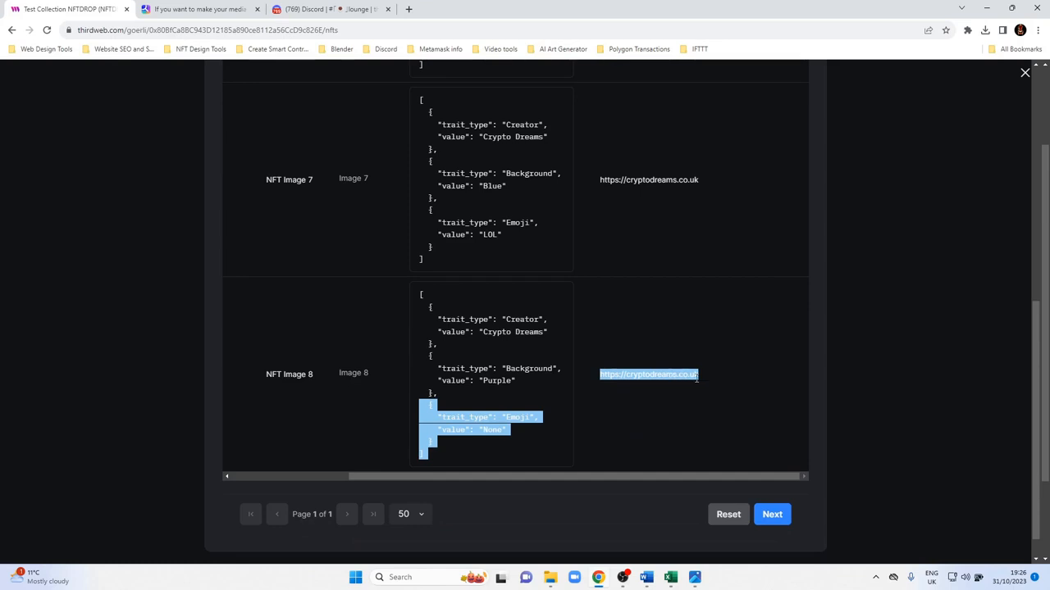
click(697, 377)
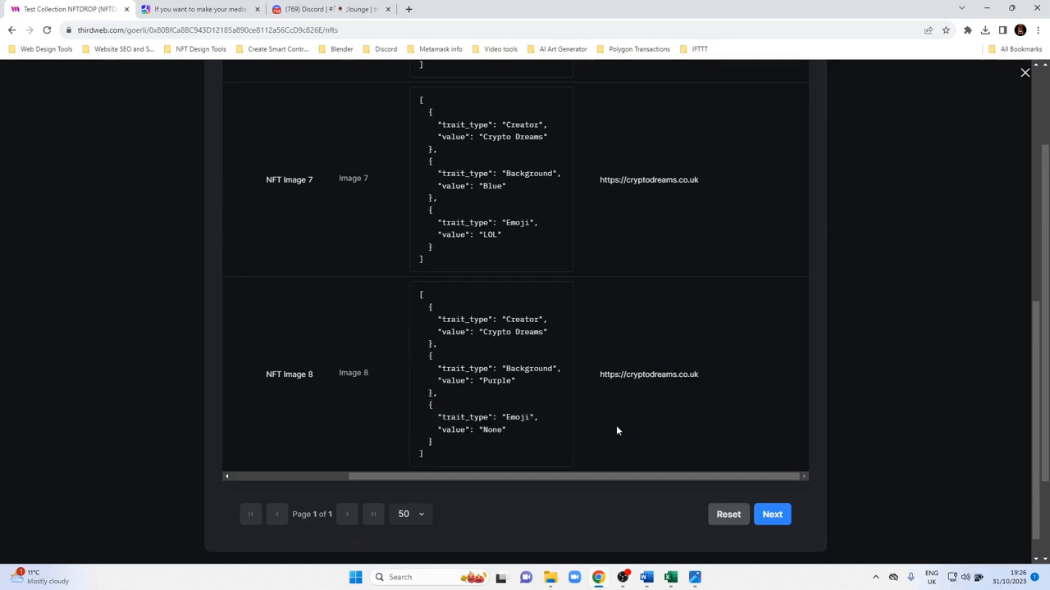
- Accept the previewed NFT batch and choose Reveal upon mint as the reveal option
click(767, 517)
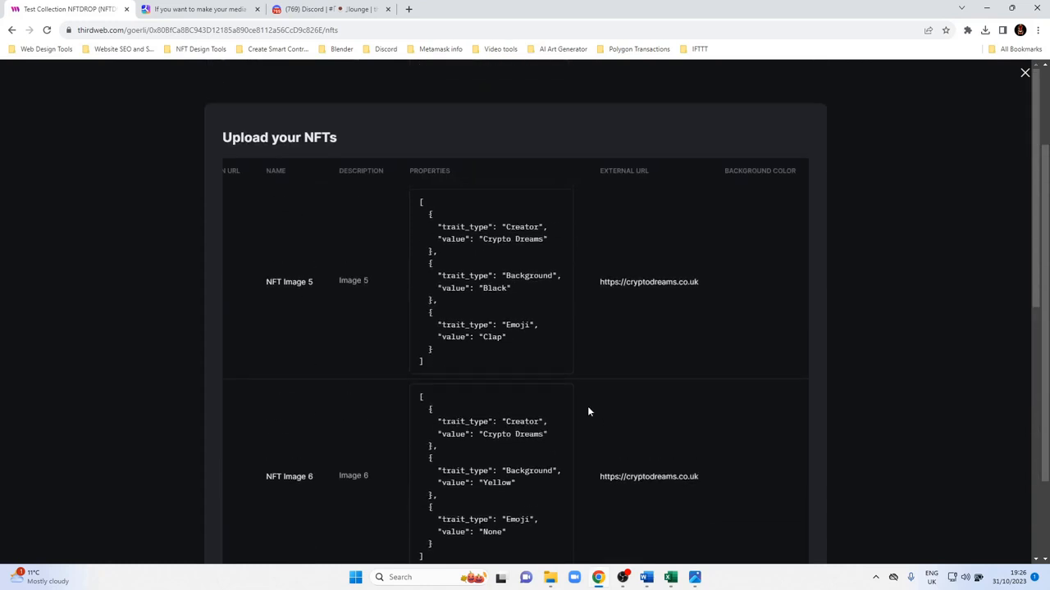
scroll(588, 411, down, 6)
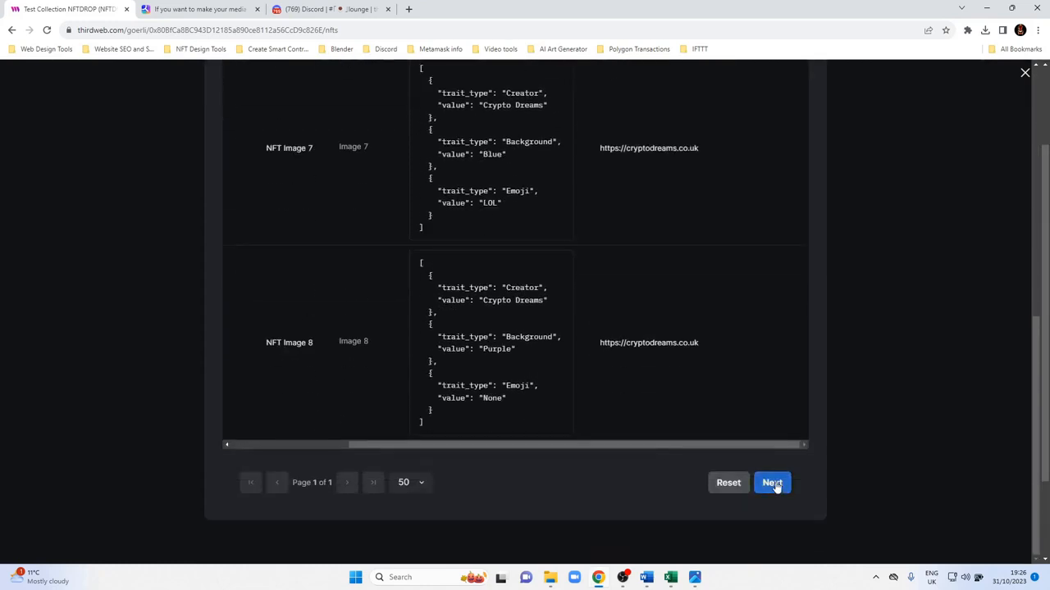
click(772, 483)
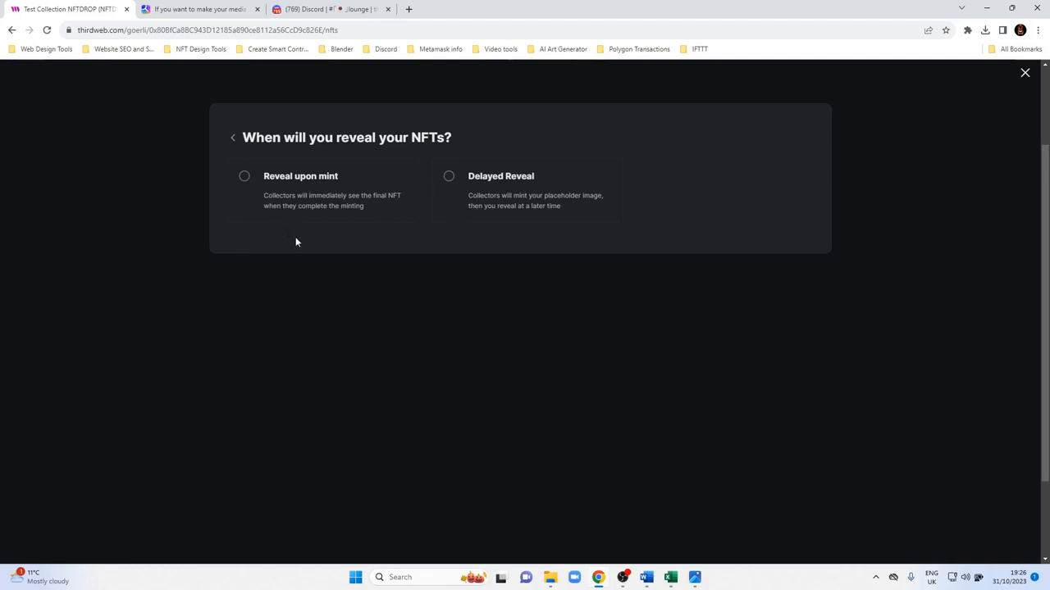
click(243, 178)
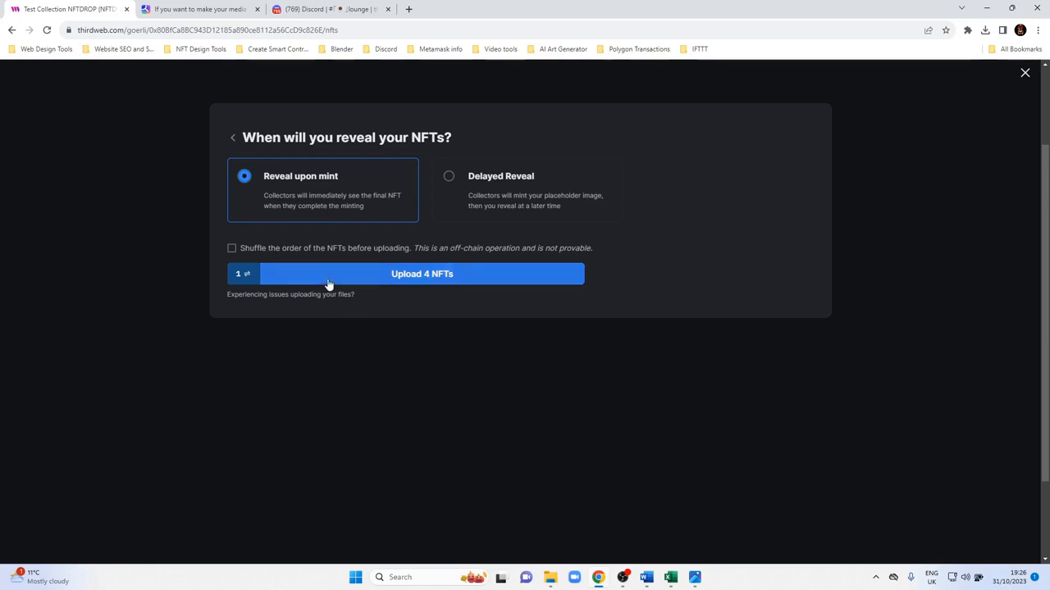
- Upload the 4 NFTs without shuffling, confirm the lazy mint transaction in MetaMask, and dismiss the upload notification
click(408, 278)
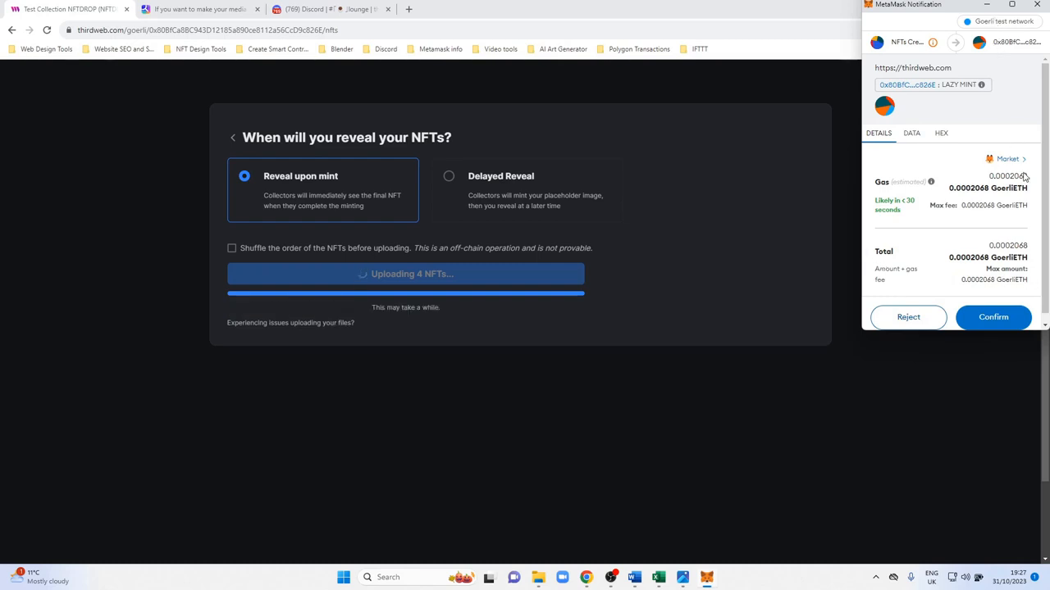
scroll(1041, 230, down, 1)
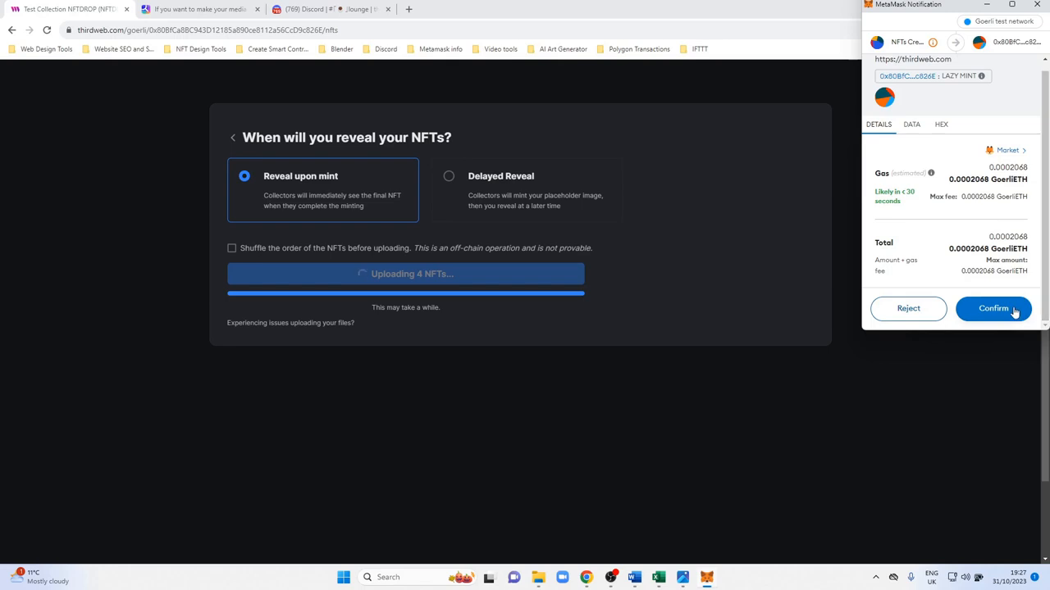
click(1014, 309)
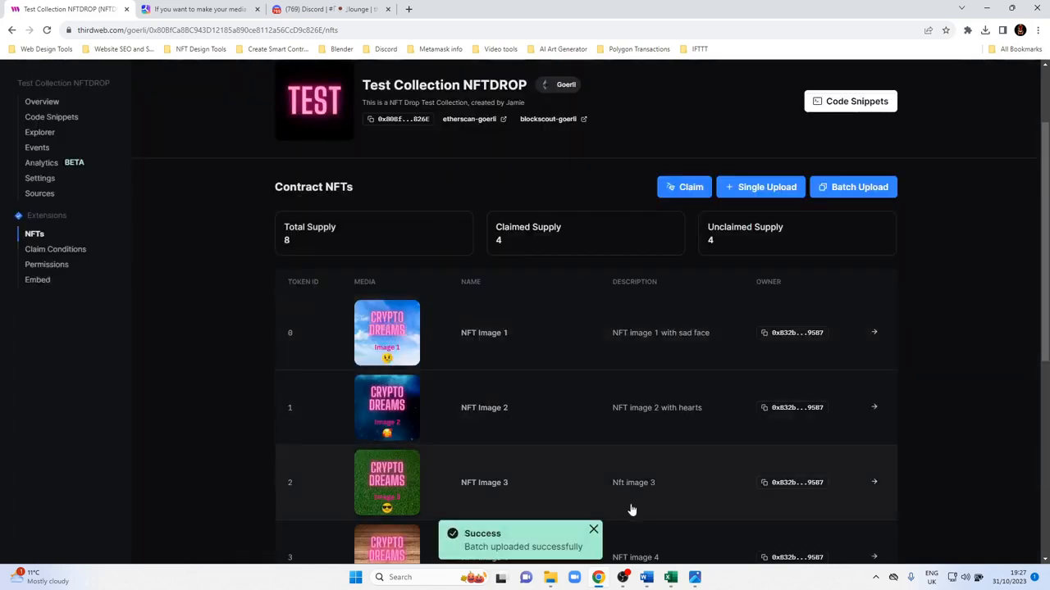
click(593, 531)
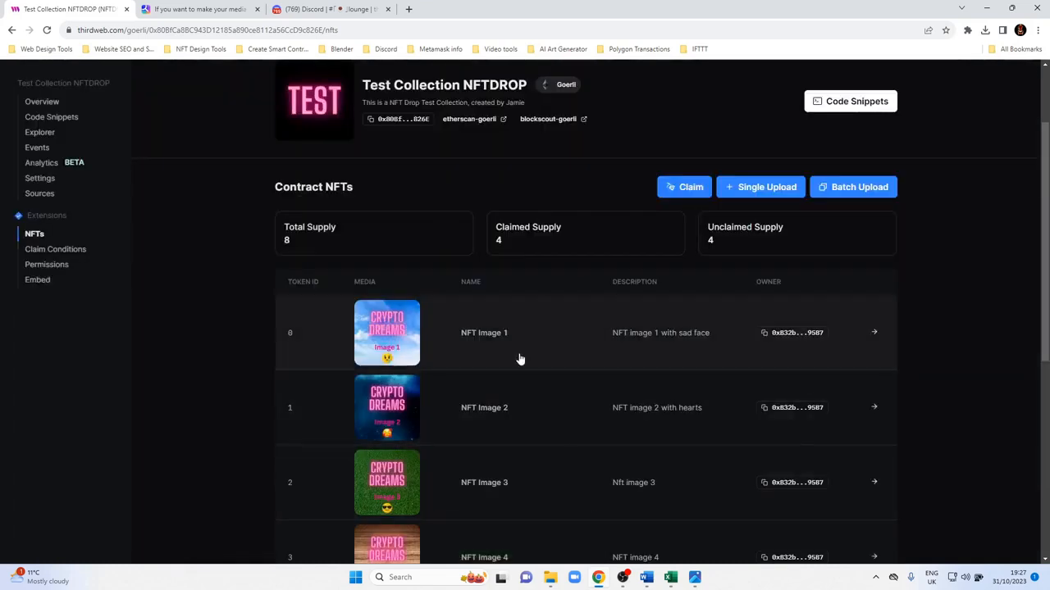
- Examine the newly uploaded entries with token IDs 4 to 7 in the contract's NFT list
scroll(523, 366, down, 5)
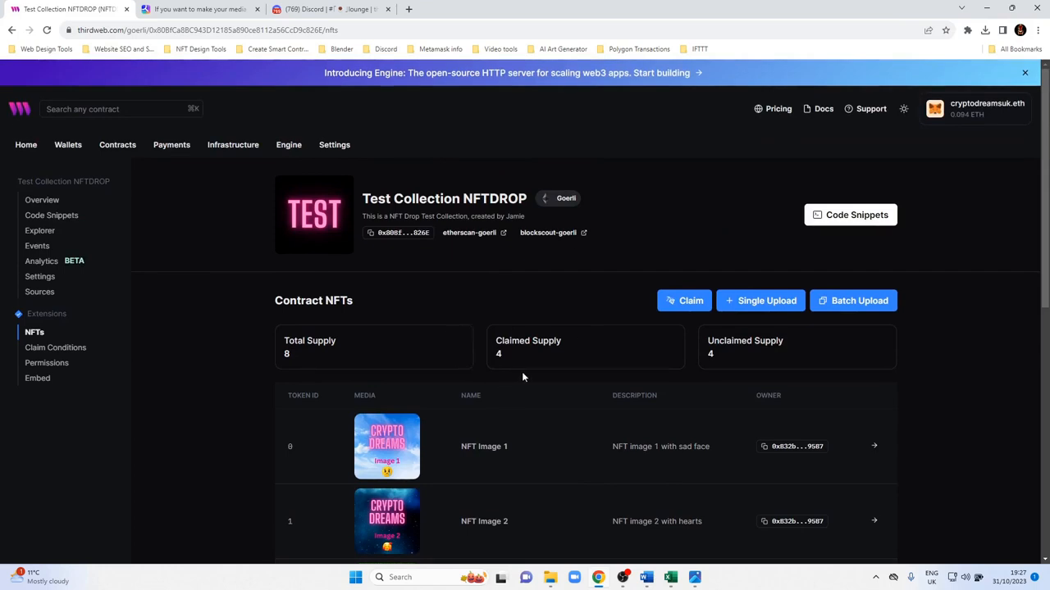
scroll(522, 373, down, 6)
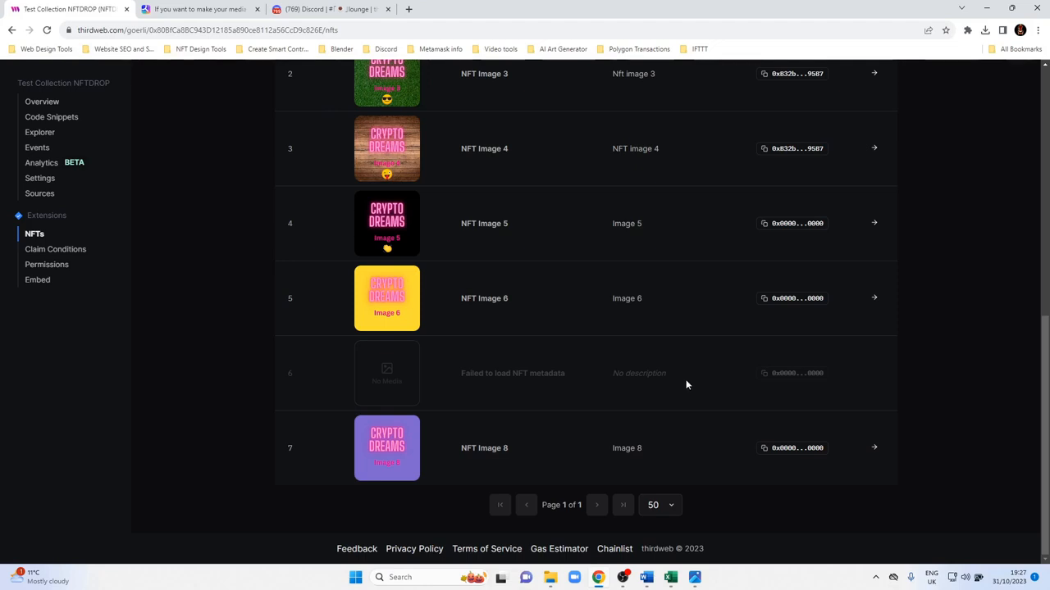
scroll(432, 316, up, 2)
scroll(433, 319, down, 2)
scroll(432, 320, up, 2)
scroll(431, 321, down, 2)
- Reload the contract page, switch to its claim conditions, and return to the NFT list to refresh the token 6 entry
click(48, 30)
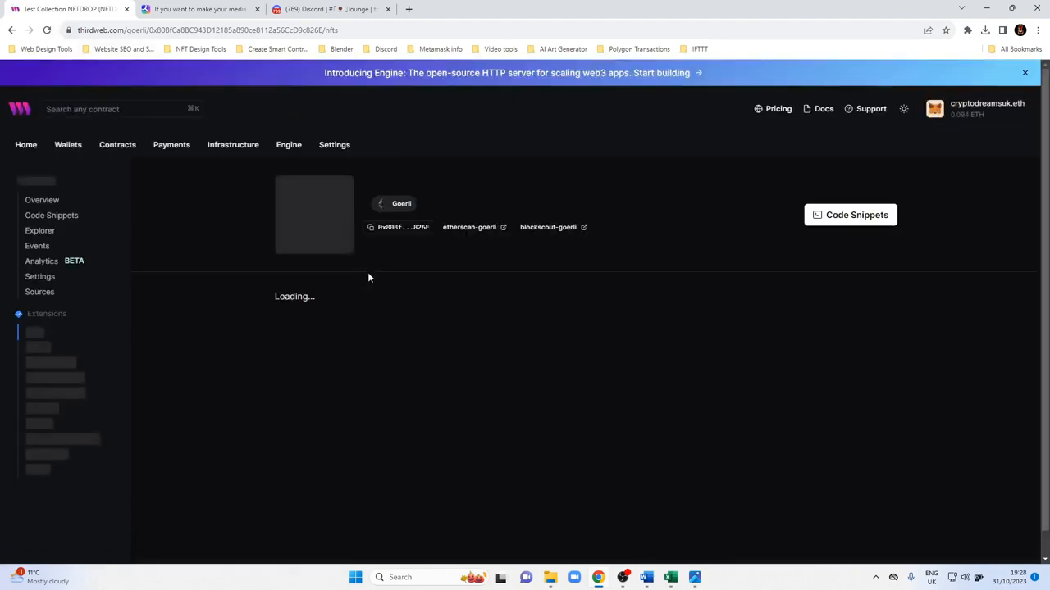
scroll(367, 277, down, 5)
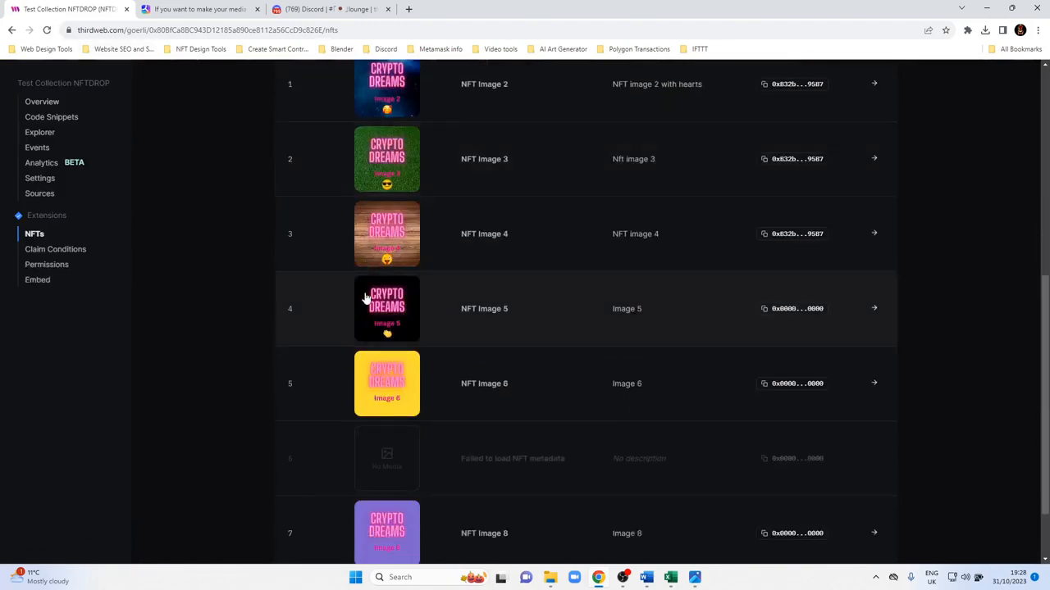
click(34, 234)
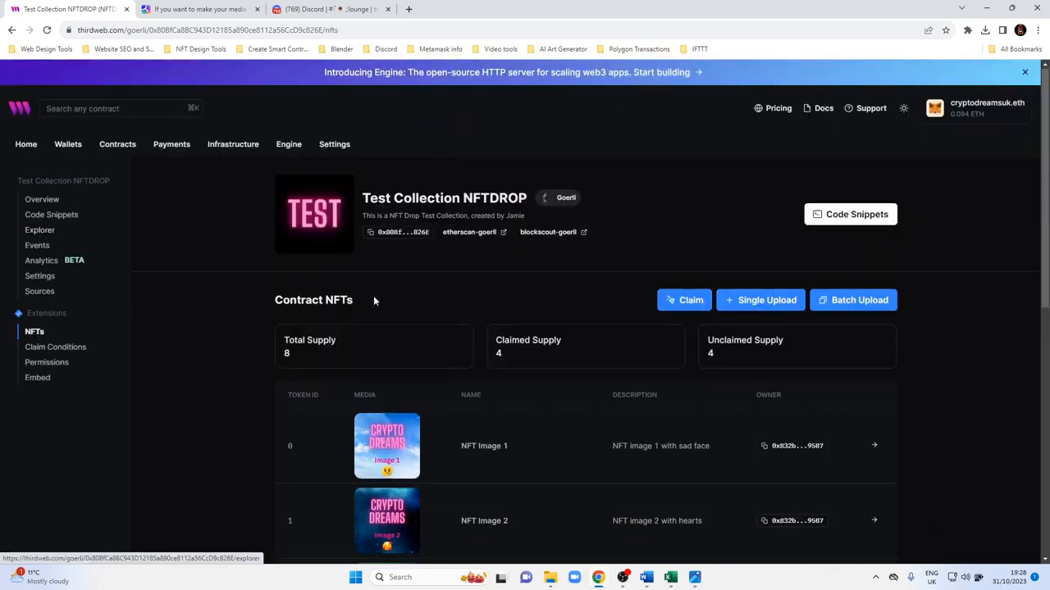
click(54, 250)
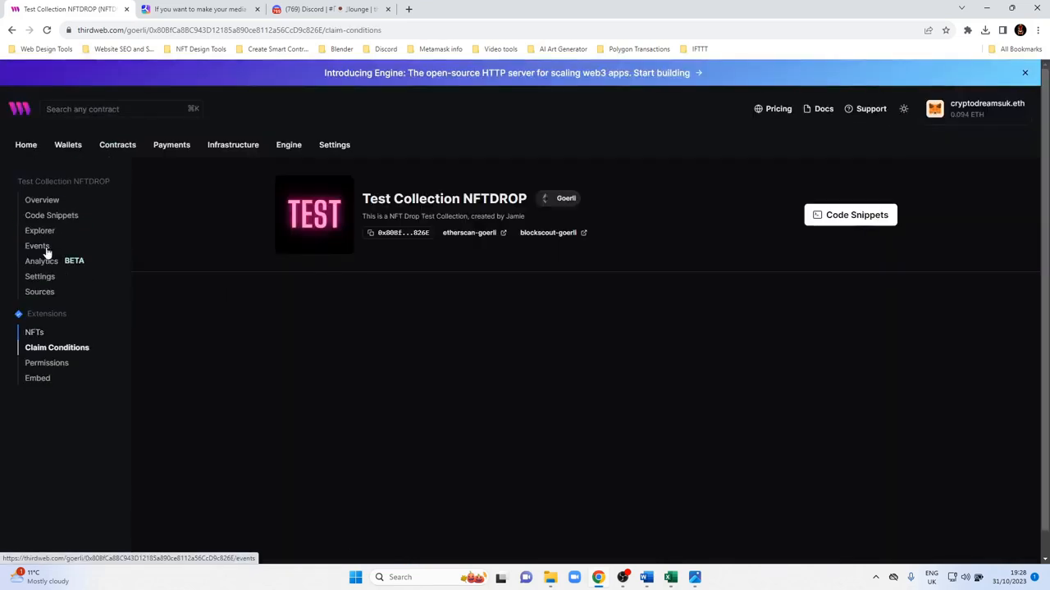
click(34, 304)
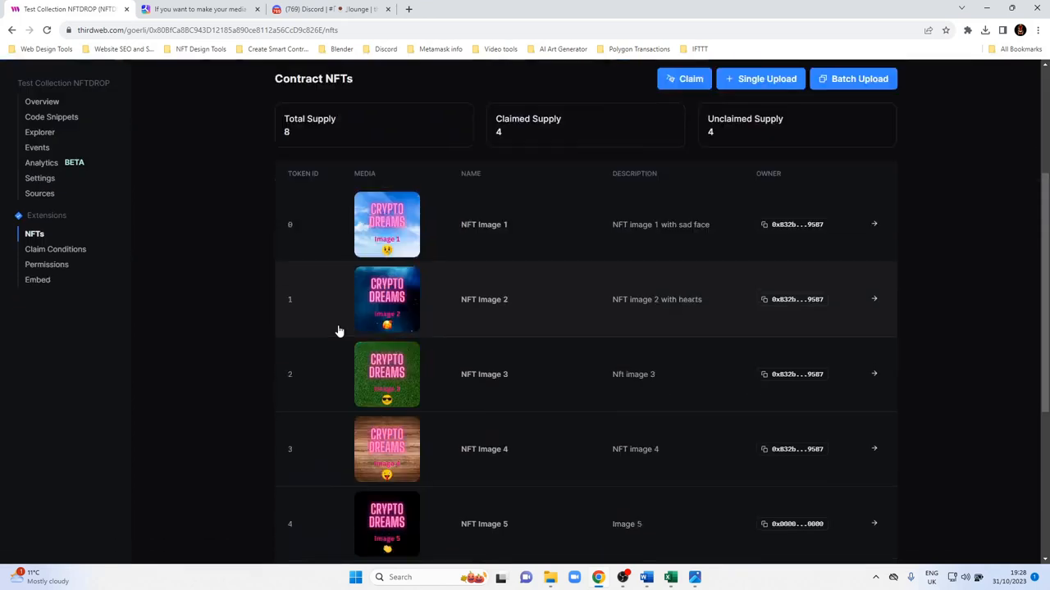
- Check the media, names and descriptions of all tokens in the refreshed NFT list, including token 6
scroll(337, 331, down, 5)
scroll(363, 335, up, 5)
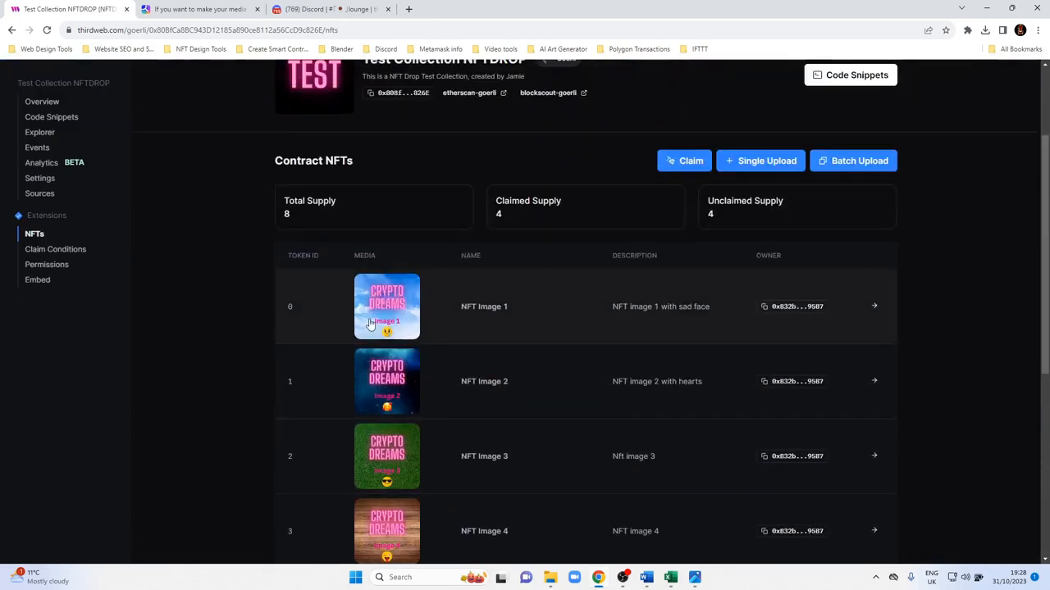
scroll(498, 361, down, 3)
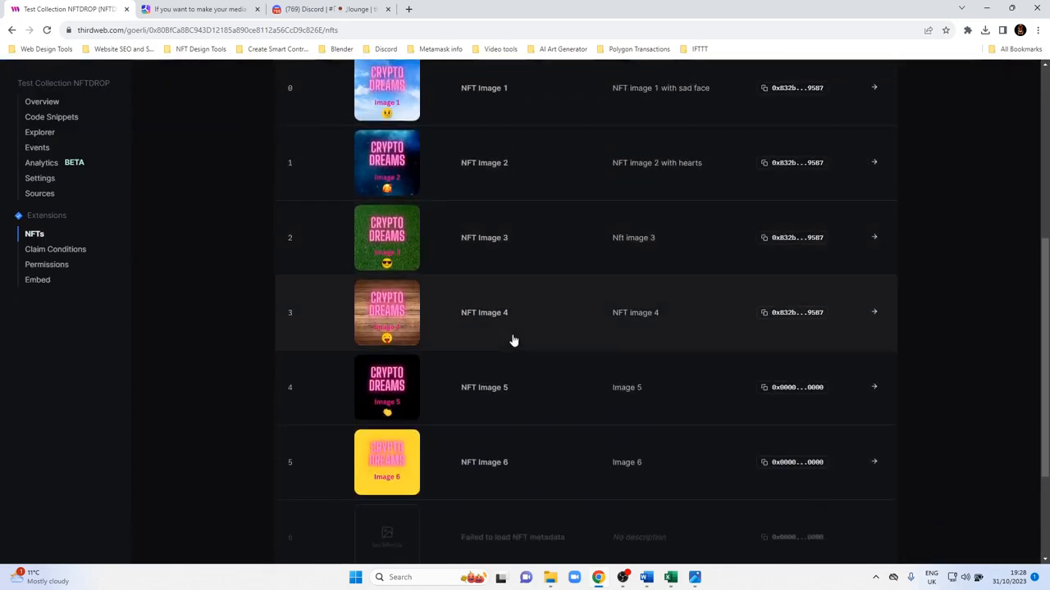
scroll(513, 339, down, 1)
scroll(513, 393, down, 2)
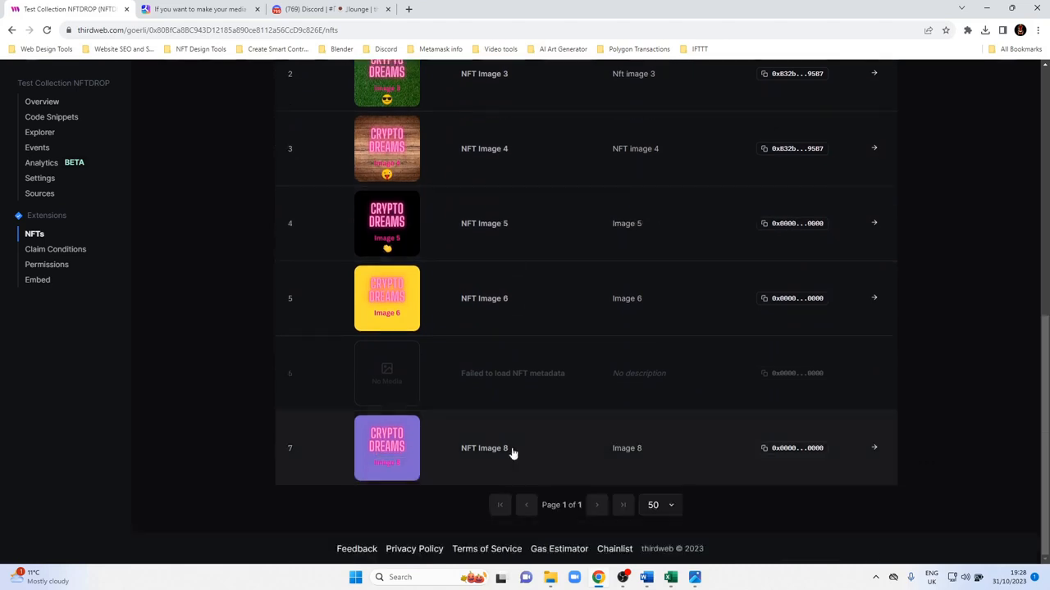
scroll(569, 447, up, 5)
scroll(569, 448, down, 5)
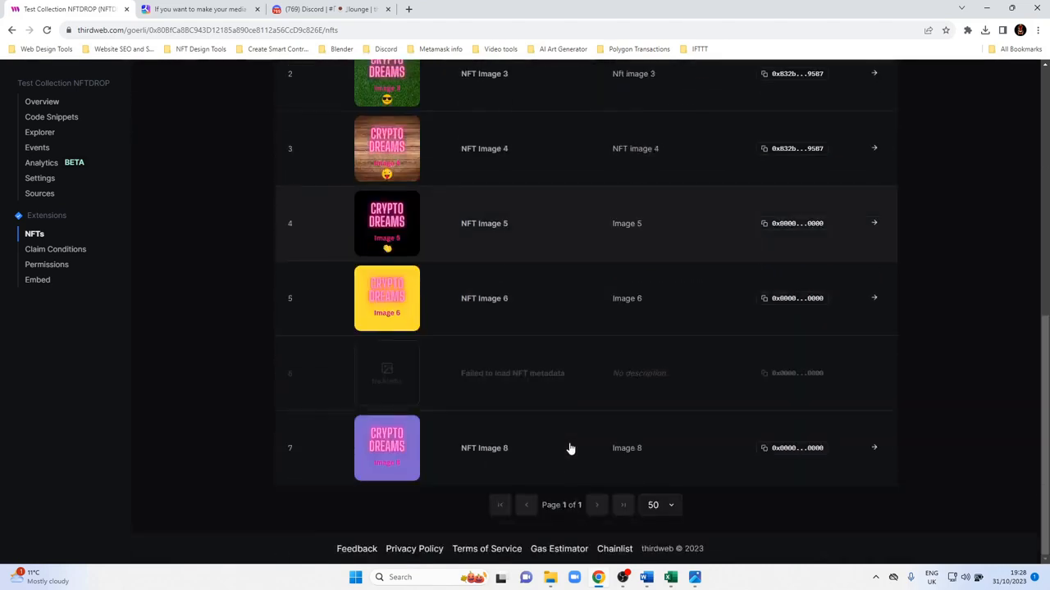
- Examine the contract's total, claimed and unclaimed supply and the owner addresses of the newly uploaded NFTs
scroll(664, 335, up, 8)
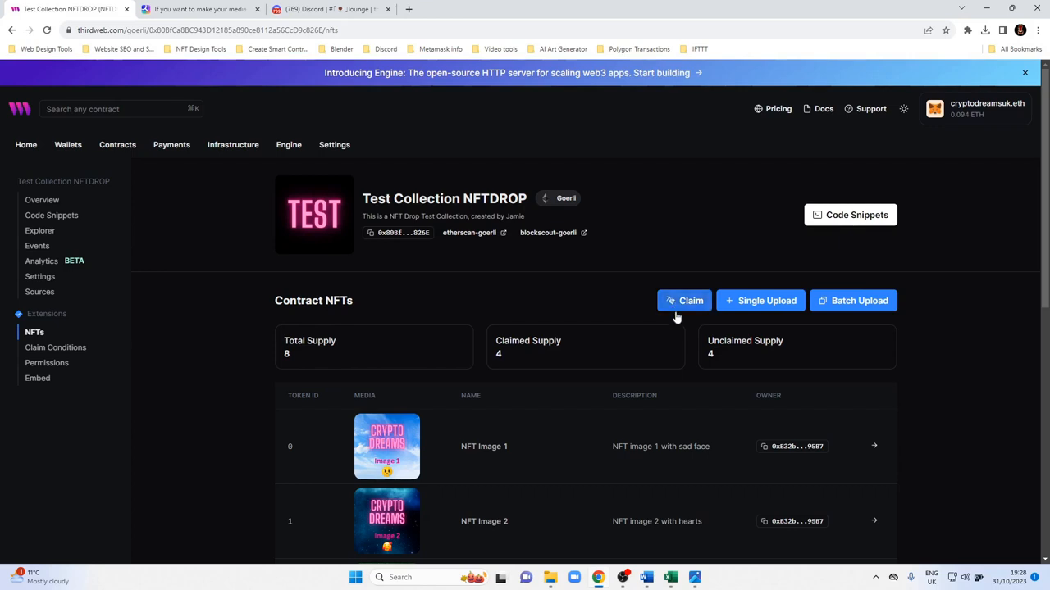
scroll(588, 300, down, 5)
scroll(588, 313, down, 1)
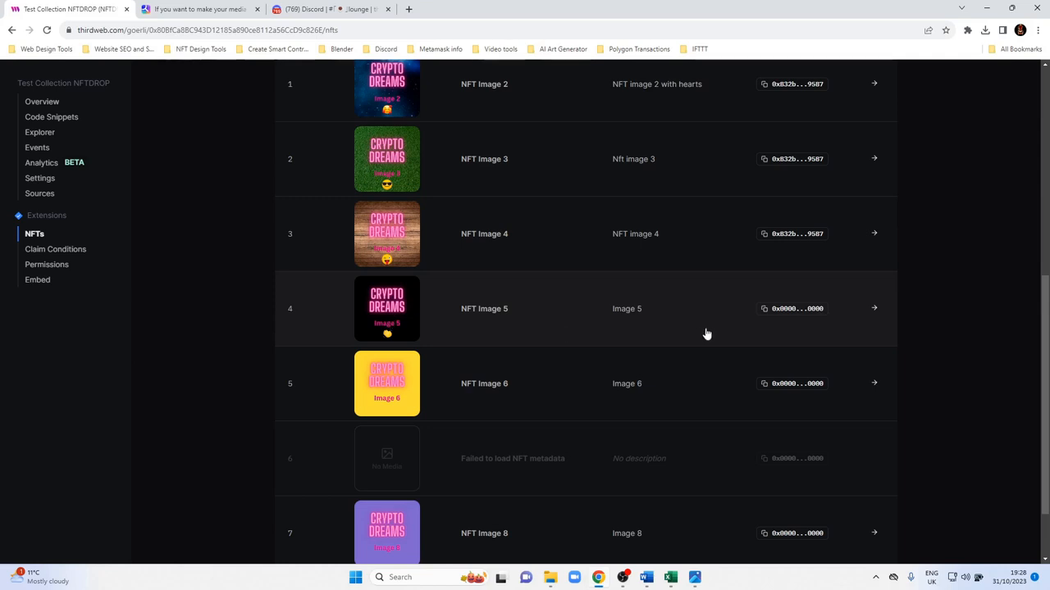
click(796, 316)
scroll(636, 344, down, 1)
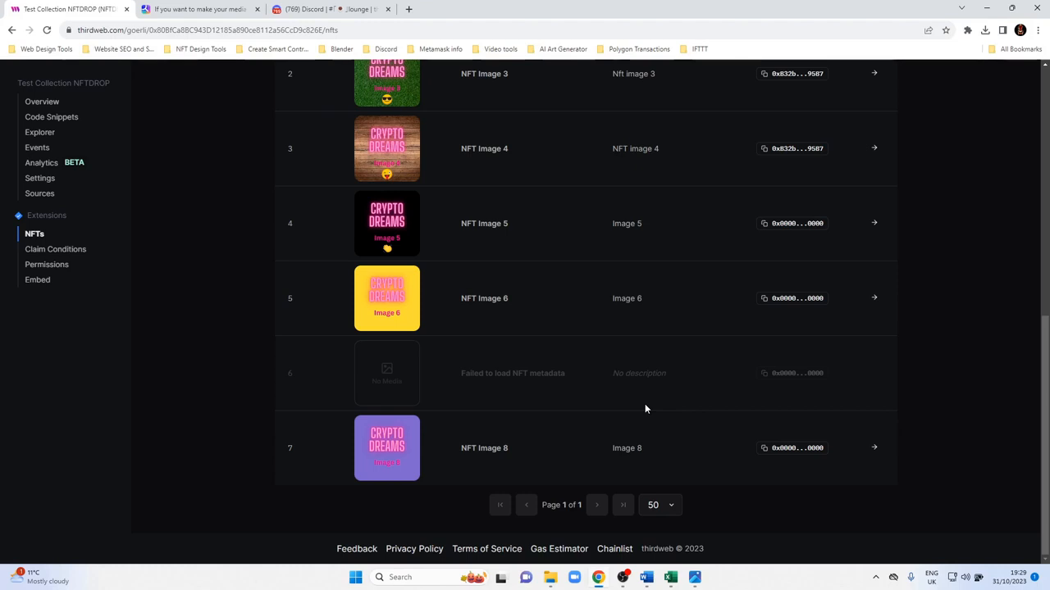
- View the contract's claim conditions, return to the NFT list, reload the page and check the entries for tokens 6 and 7
click(51, 249)
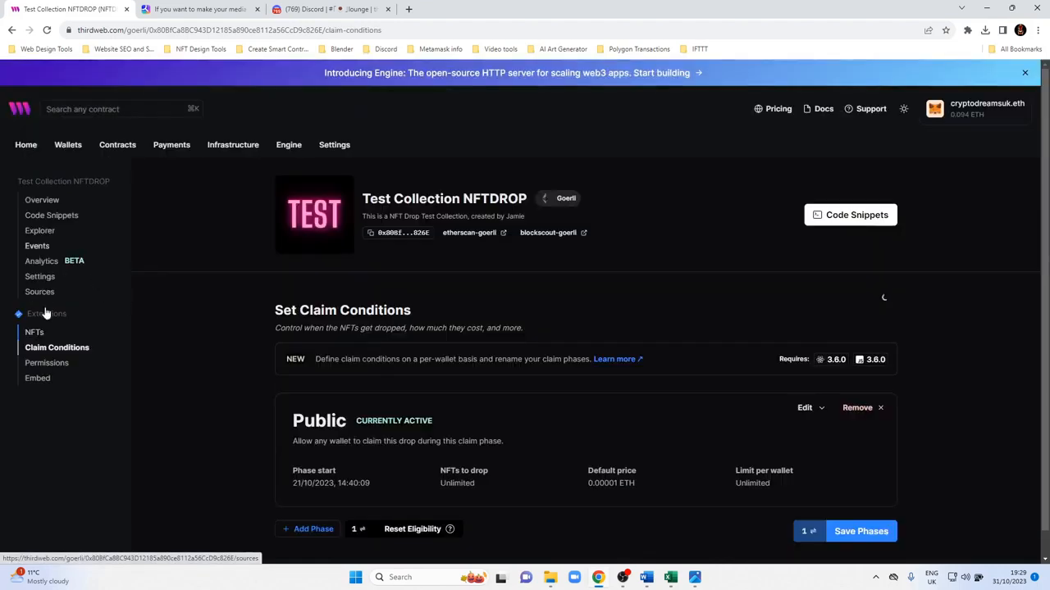
click(34, 332)
scroll(245, 353, down, 10)
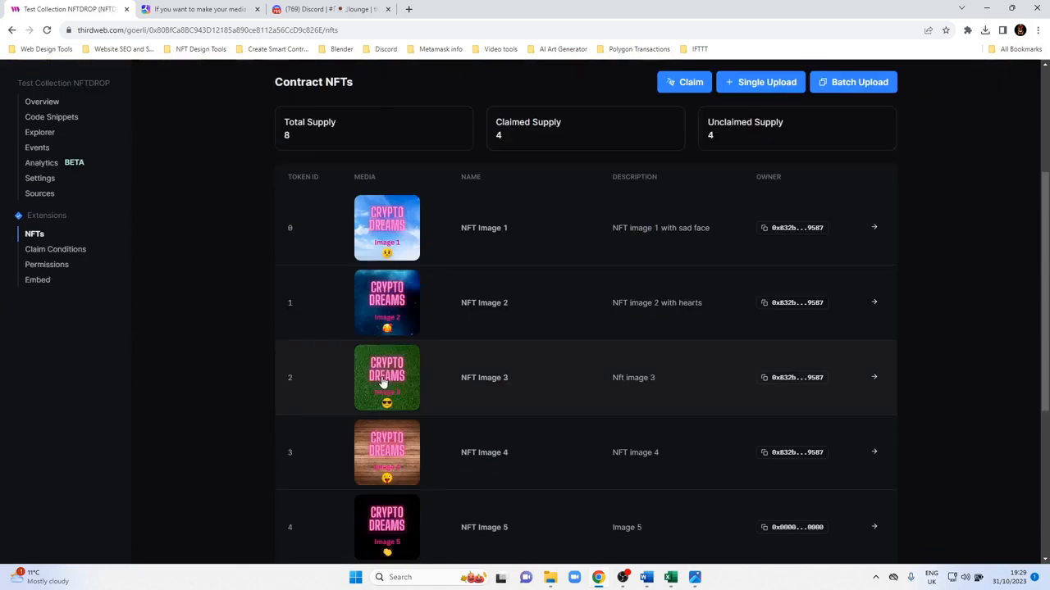
key(F5)
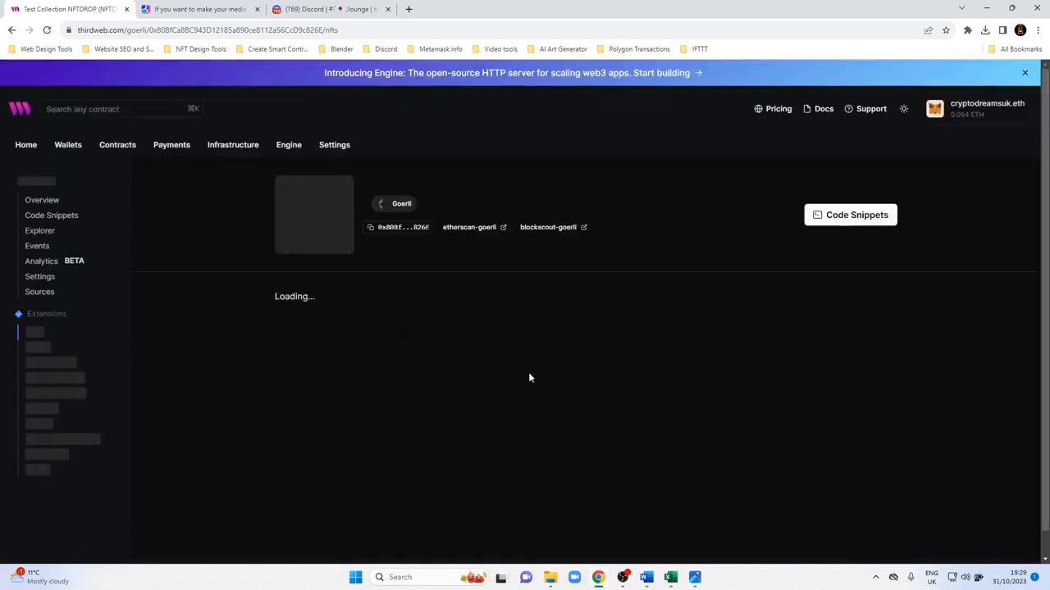
scroll(556, 371, down, 2)
scroll(556, 371, down, 5)
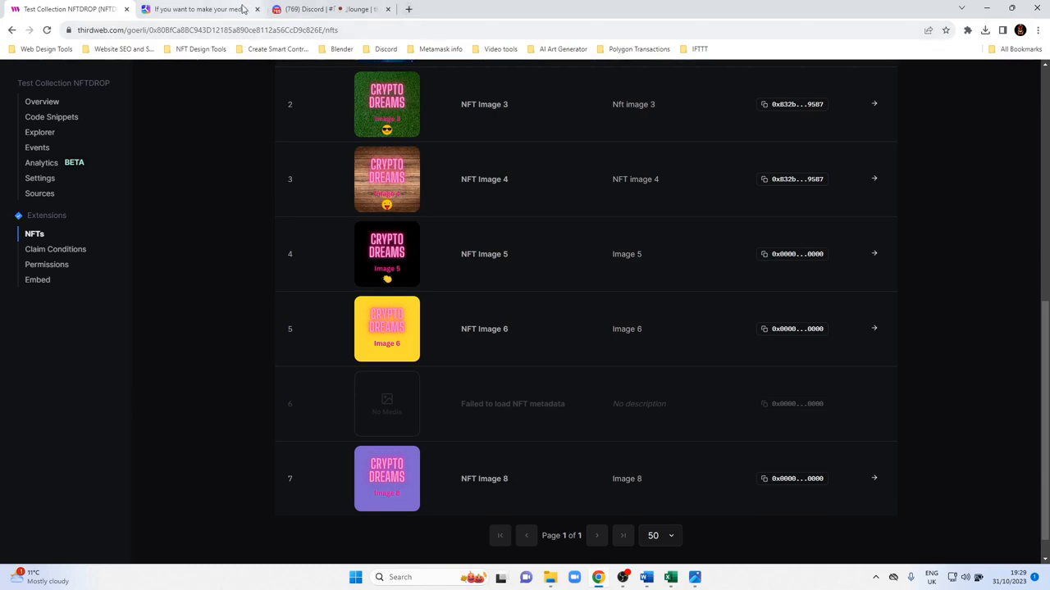
- Find the OpenSea TestNet site in a new browser tab by searching "opensea testnet", and search it for "nft drop"
click(408, 10)
drag(409, 10, 197, 10)
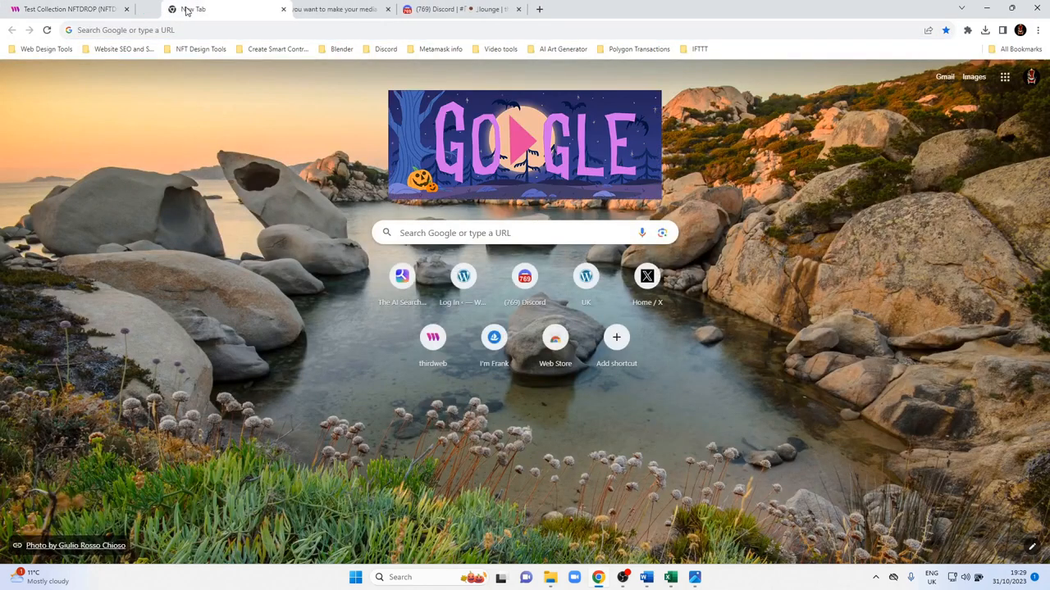
click(179, 29)
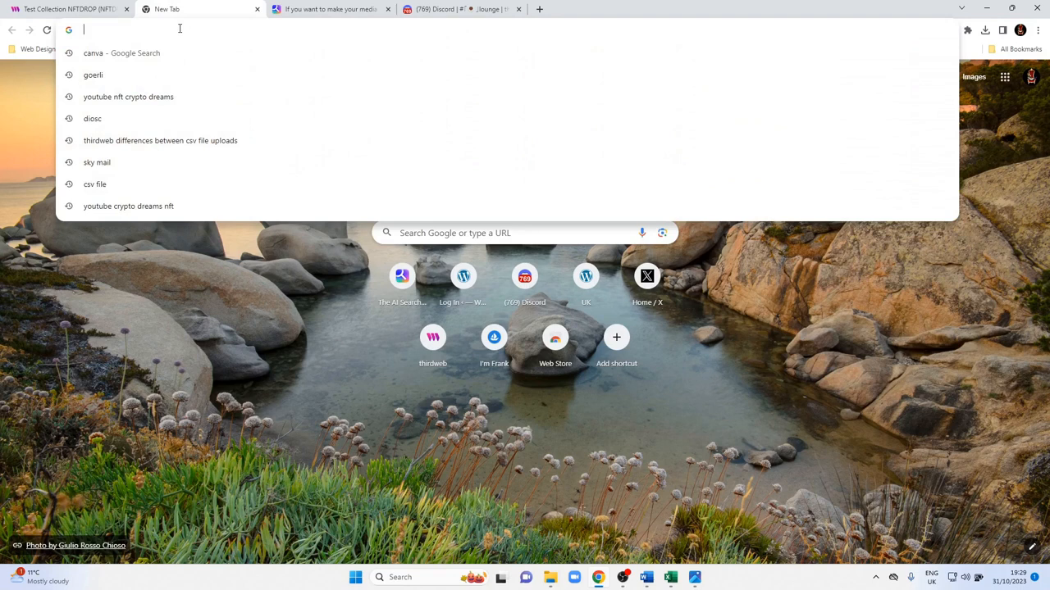
text(opensea testnet)
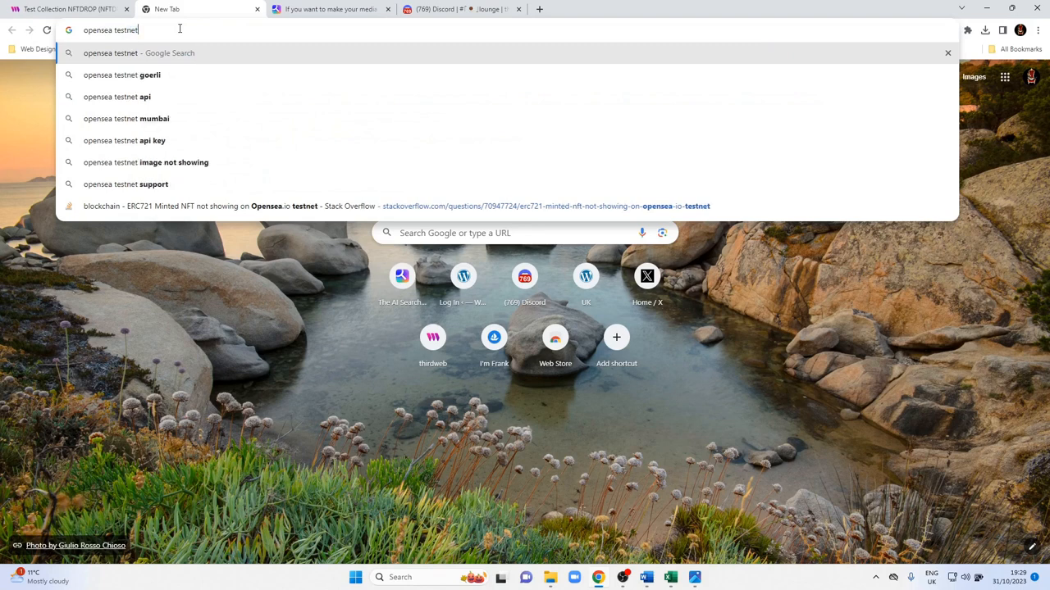
key(Return)
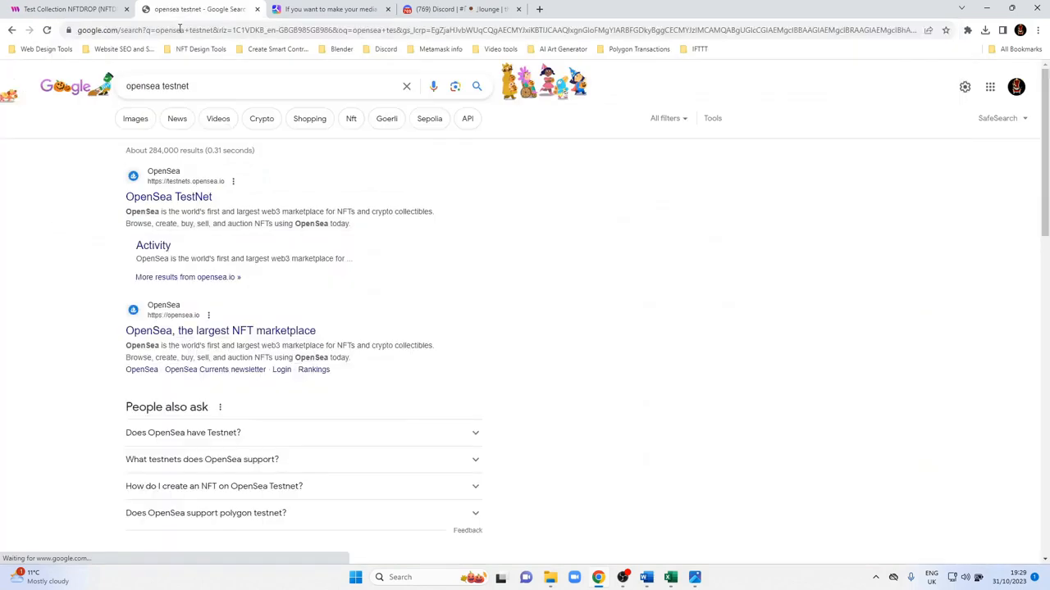
click(171, 196)
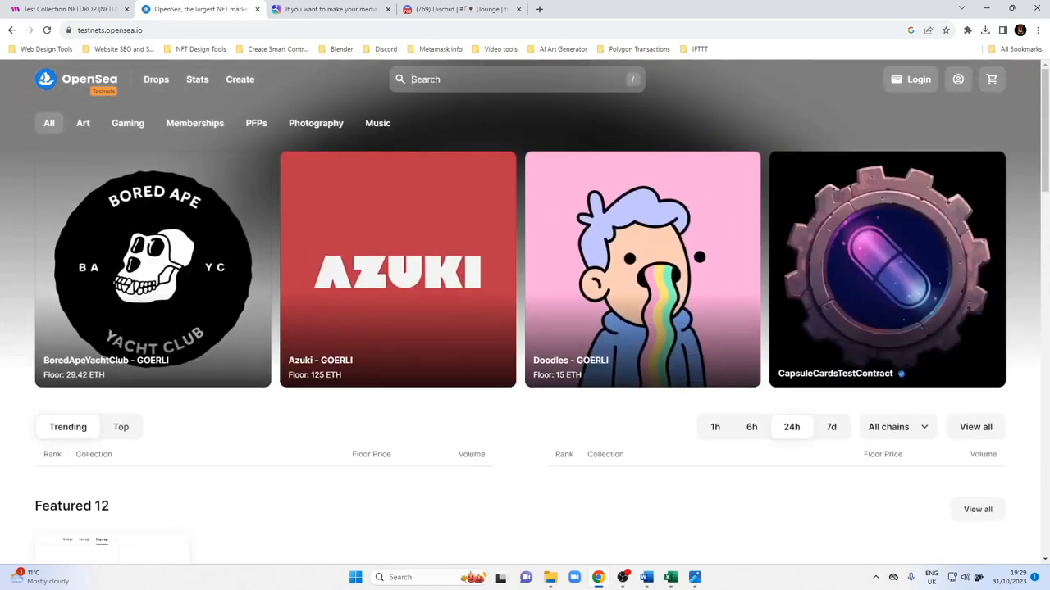
click(415, 79)
text(nft drop)
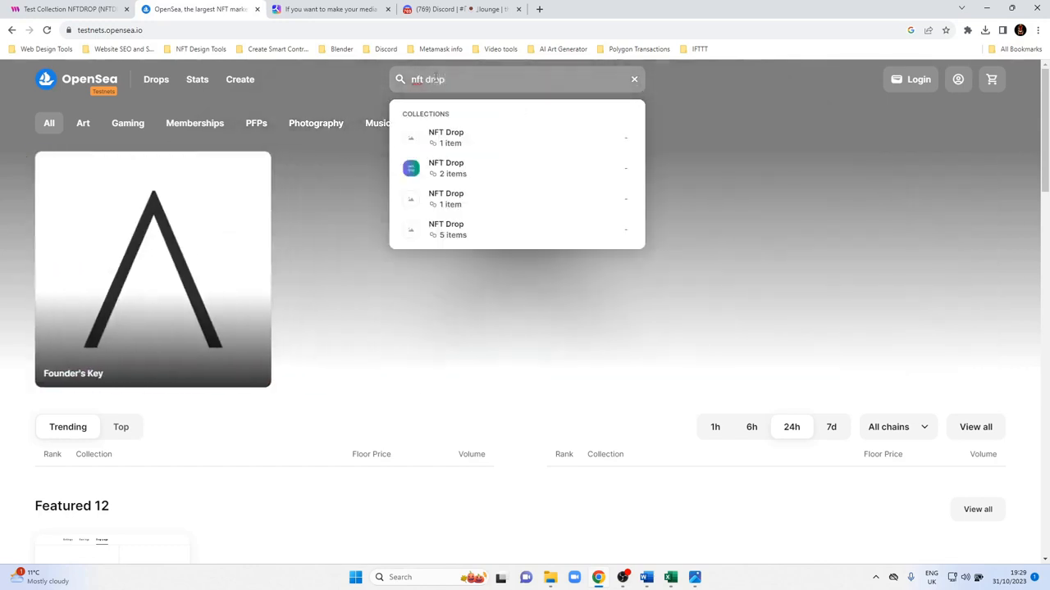
- Copy the contract address of Test Collection NFTDROP from its thirdweb page
click(98, 9)
scroll(436, 276, up, 3)
scroll(445, 331, up, 3)
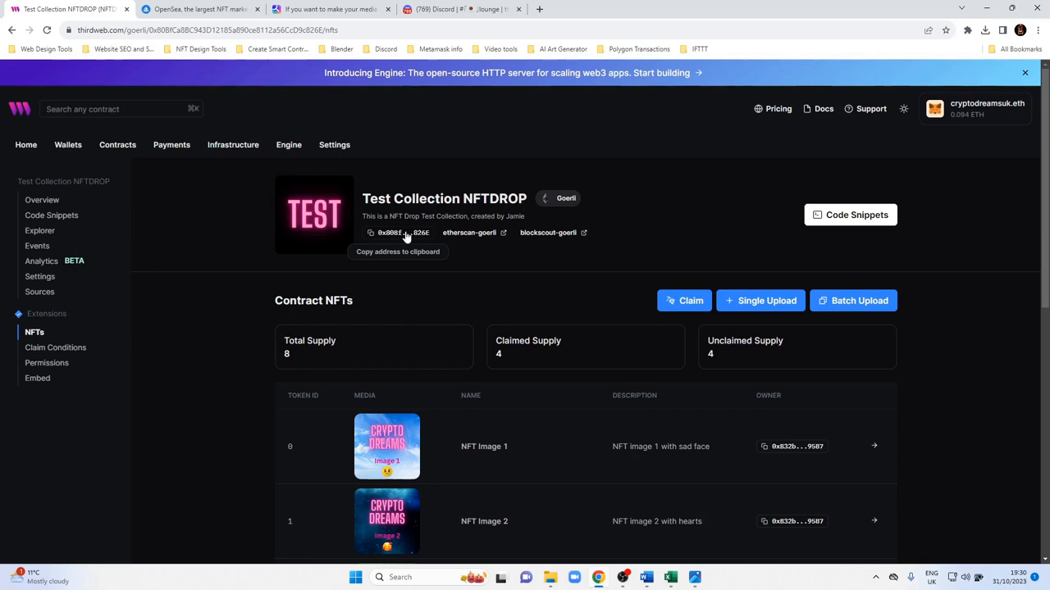
click(399, 234)
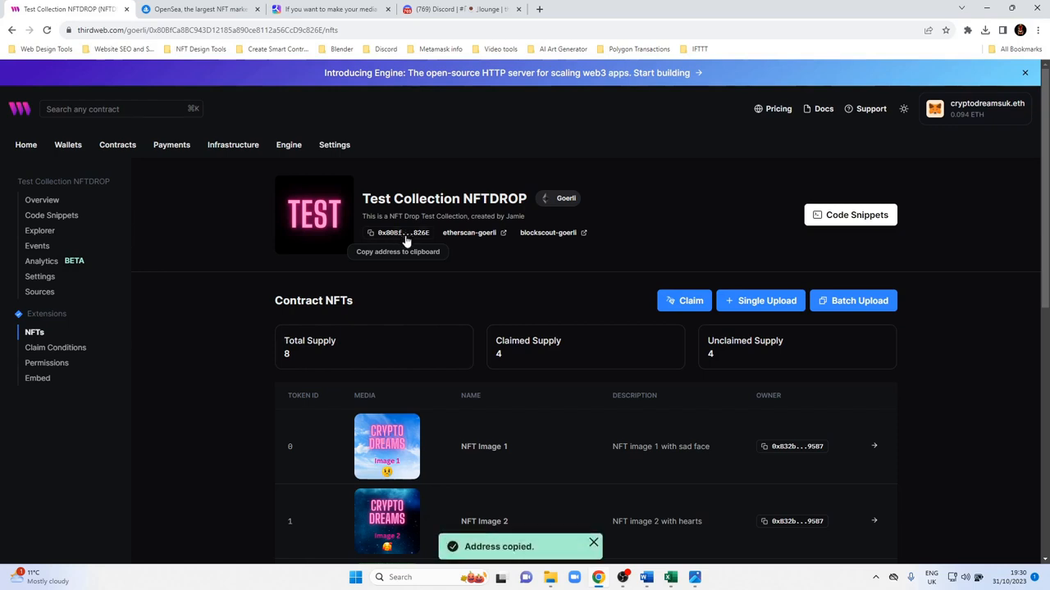
- Search OpenSea TestNet for the copied contract address, open the Test Collection NFTDROP collection and examine its items
click(196, 9)
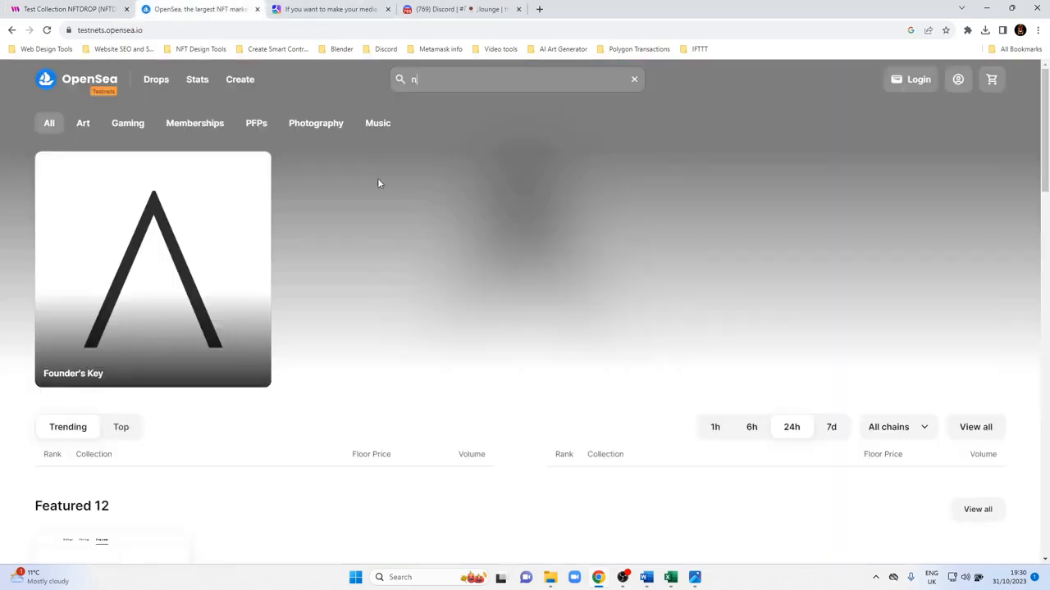
scroll(422, 93, down, 3)
click(428, 85)
key(ctrl+v)
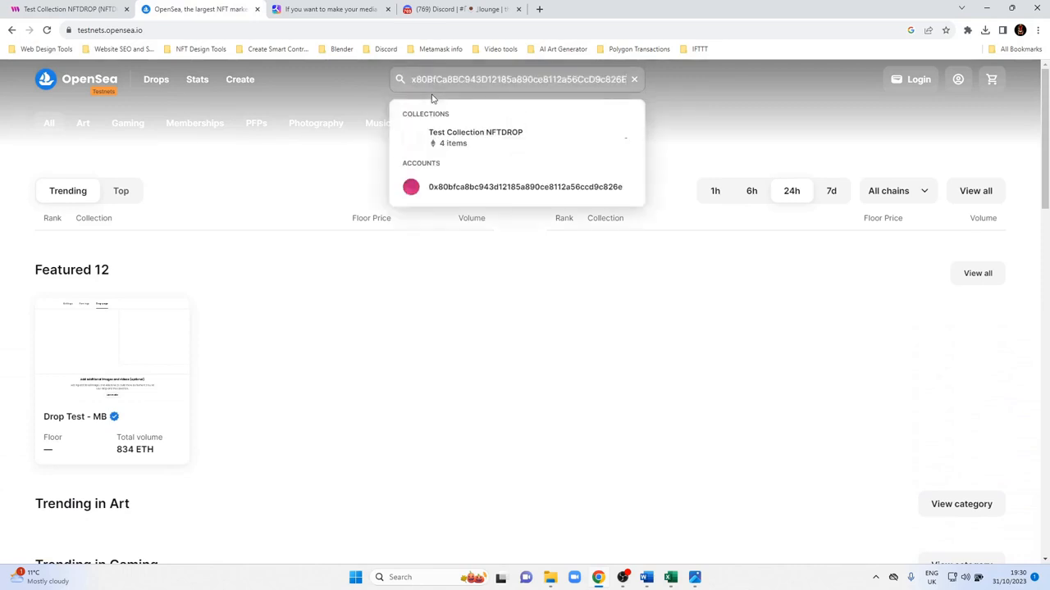
click(463, 141)
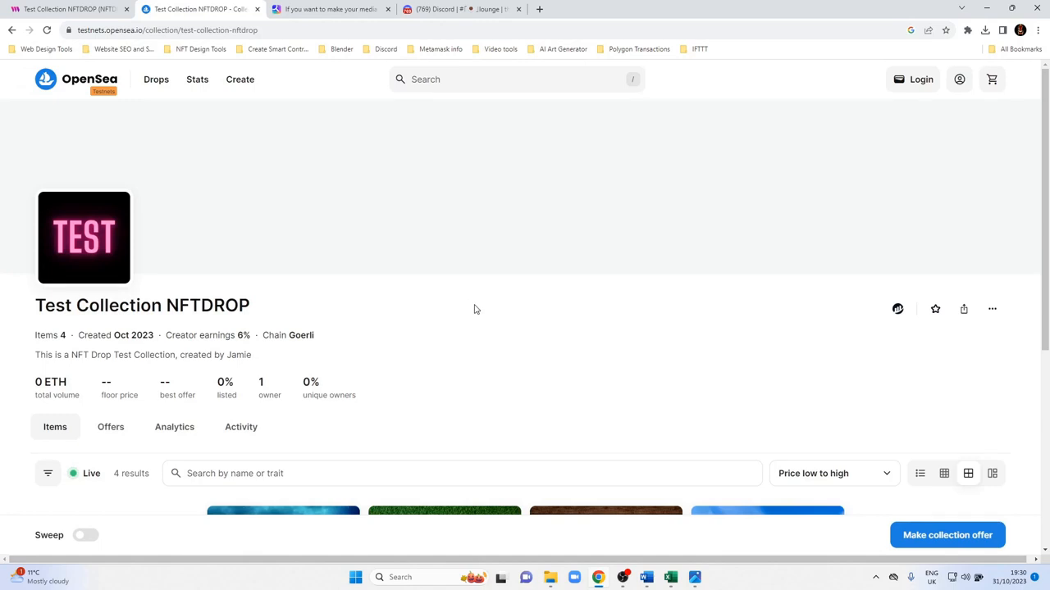
scroll(447, 306, down, 5)
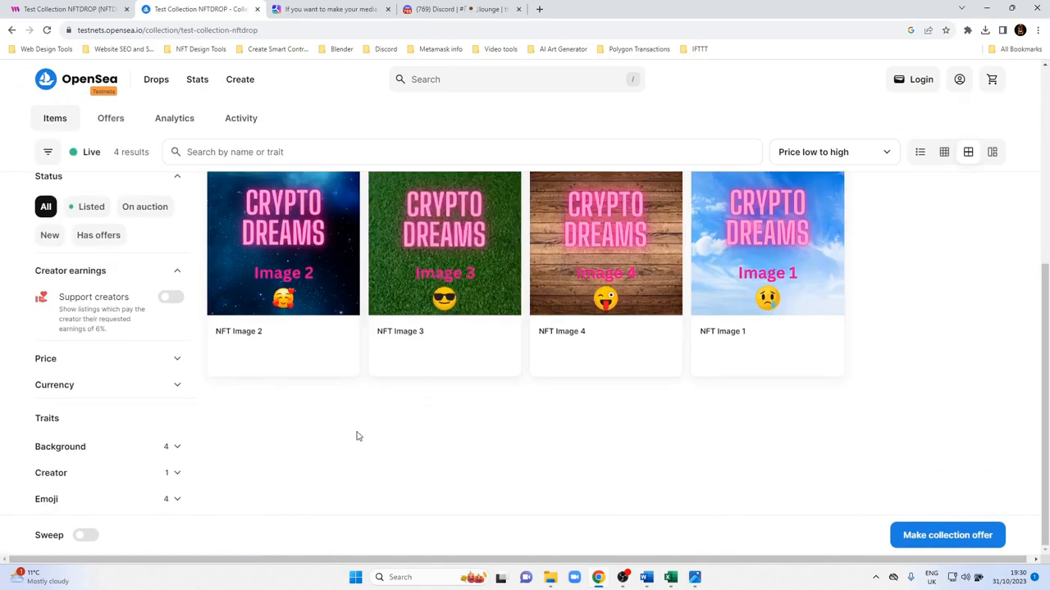
scroll(355, 429, up, 2)
scroll(492, 443, down, 2)
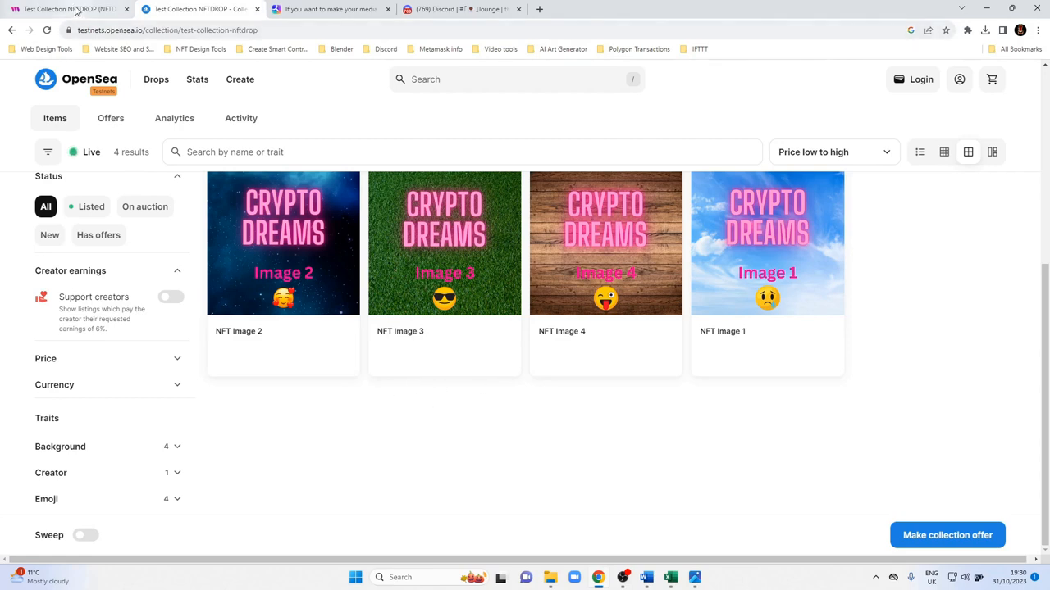
- Return to the thirdweb contract page and examine the supply figures and the owners of the claimed and unclaimed NFTs
click(70, 9)
scroll(377, 399, down, 2)
scroll(377, 400, down, 5)
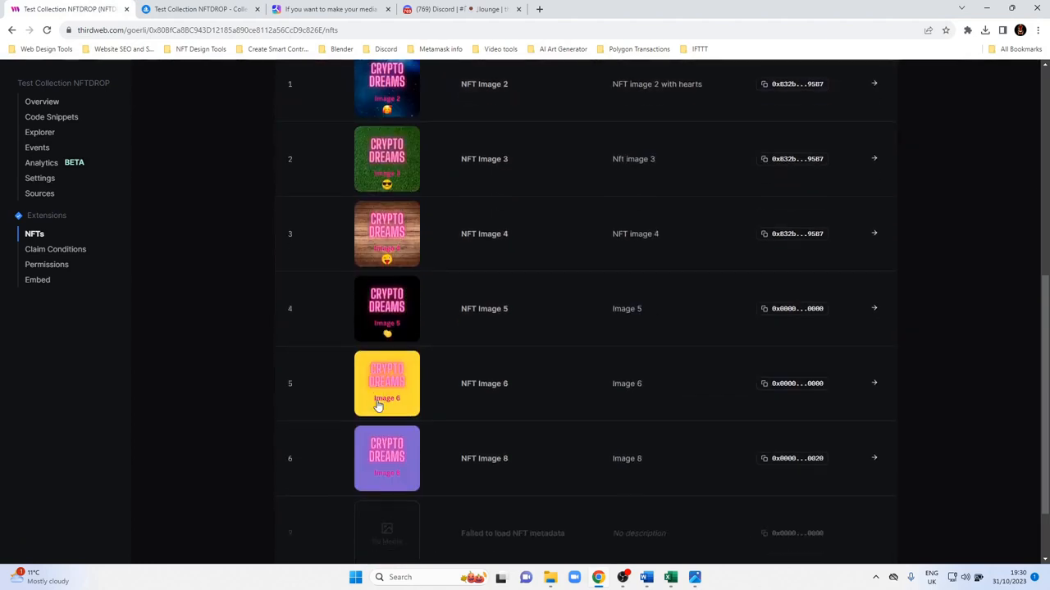
scroll(449, 353, up, 4)
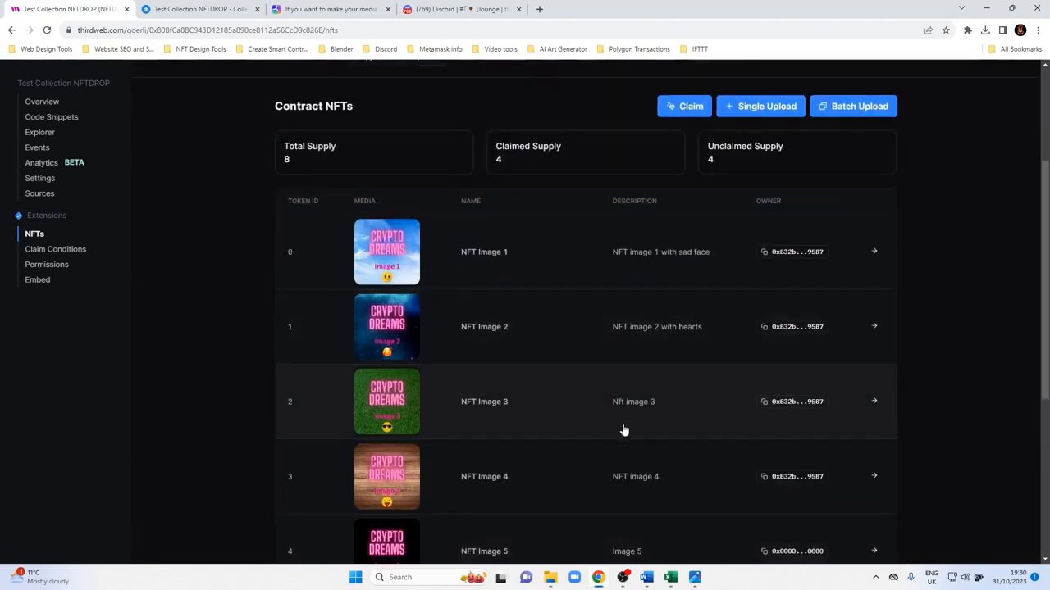
scroll(620, 430, down, 4)
scroll(468, 320, up, 2)
scroll(476, 271, down, 2)
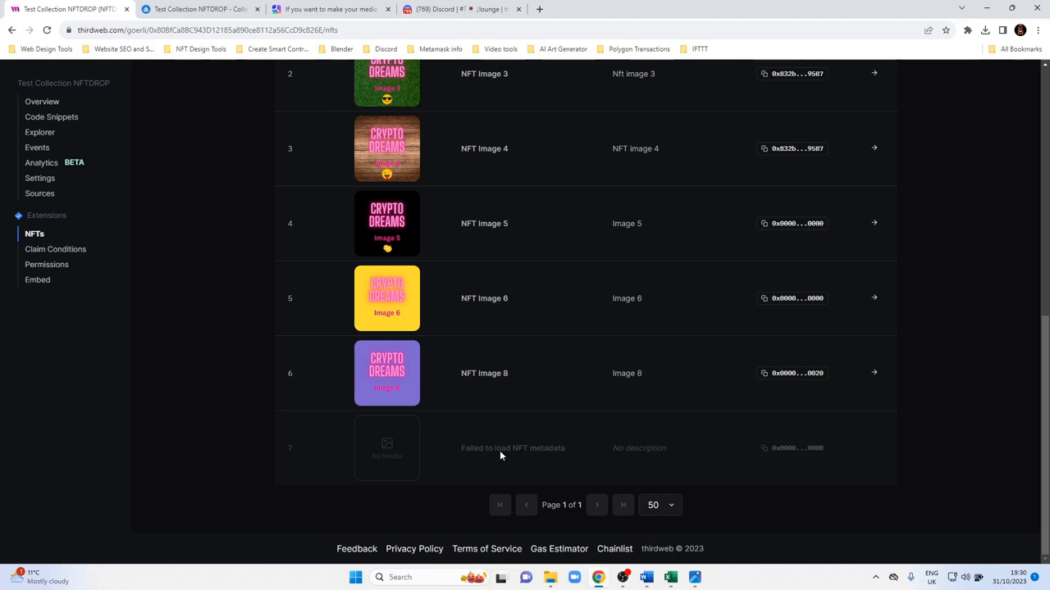
scroll(555, 449, up, 2)
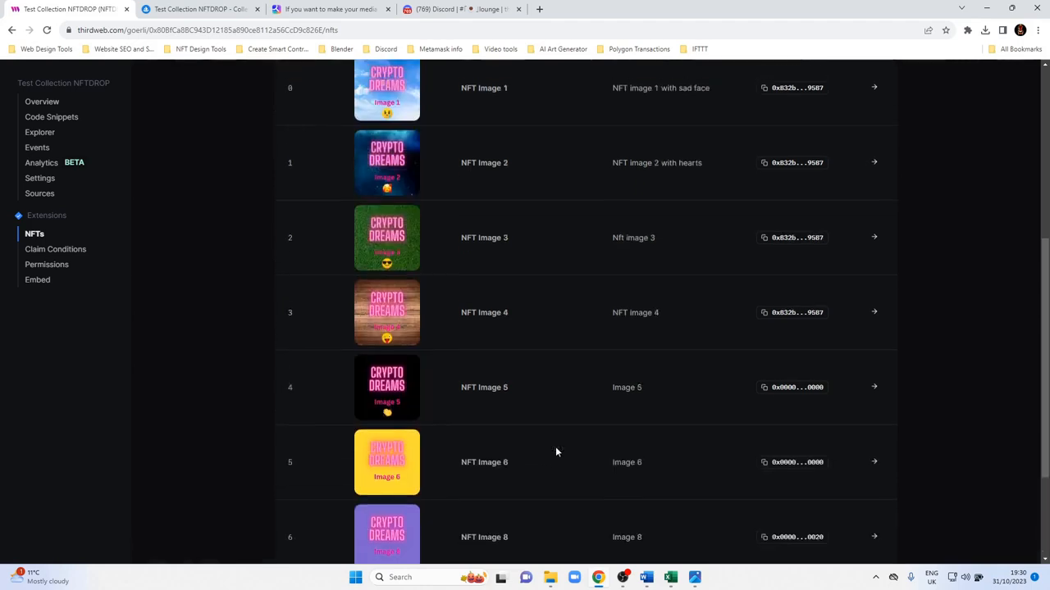
scroll(556, 452, up, 4)
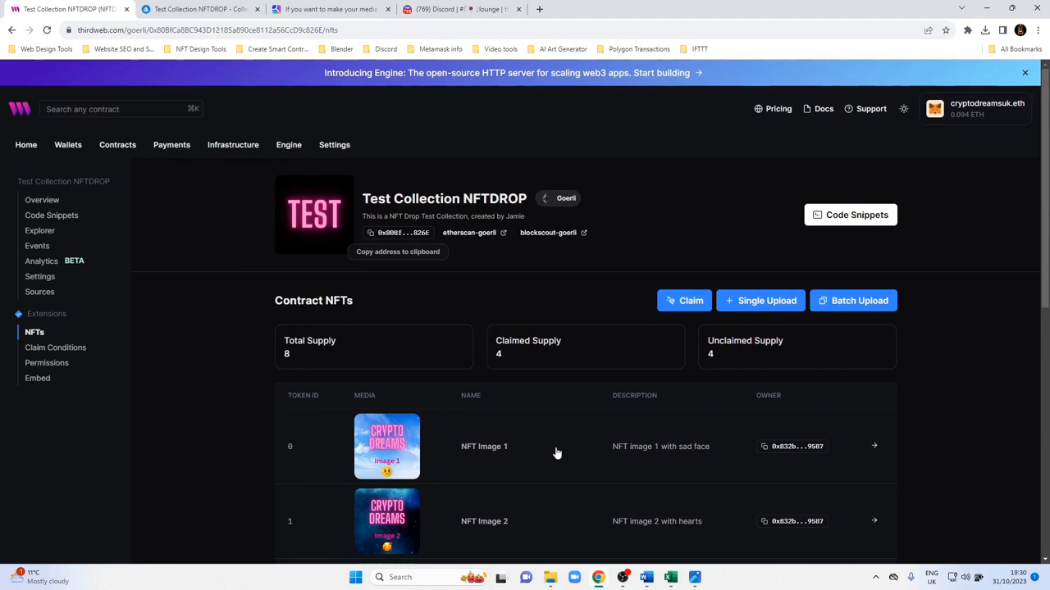
- Claim 1 NFT to the prefilled wallet address and confirm the transaction in MetaMask
click(679, 302)
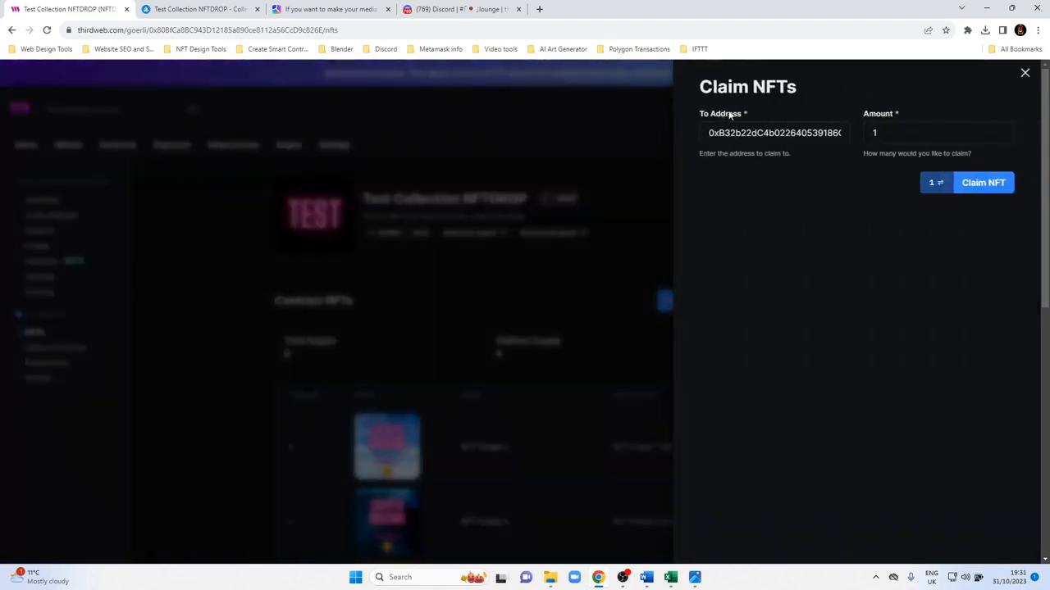
click(973, 186)
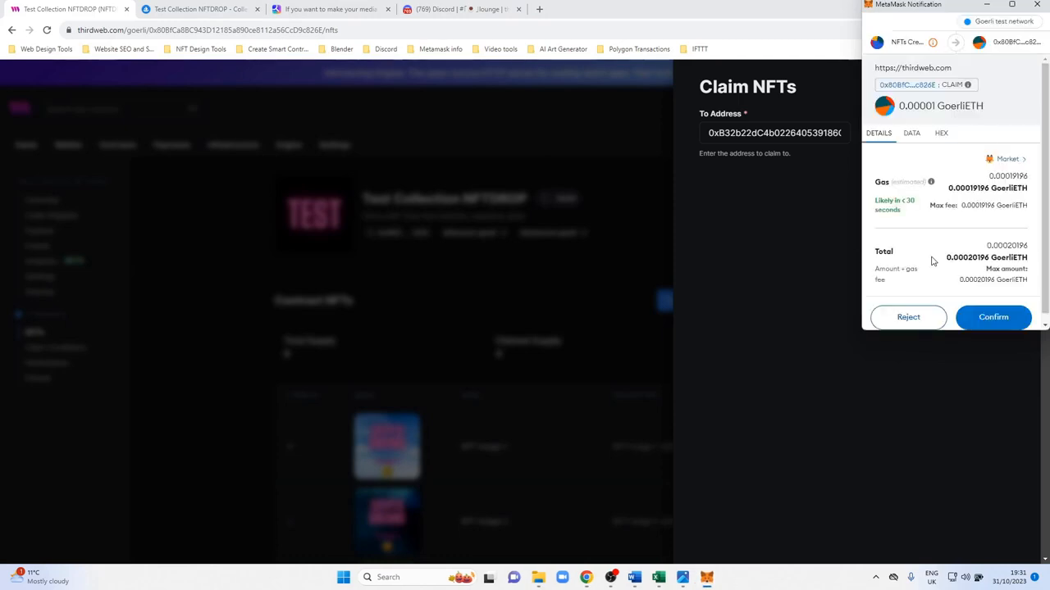
click(987, 317)
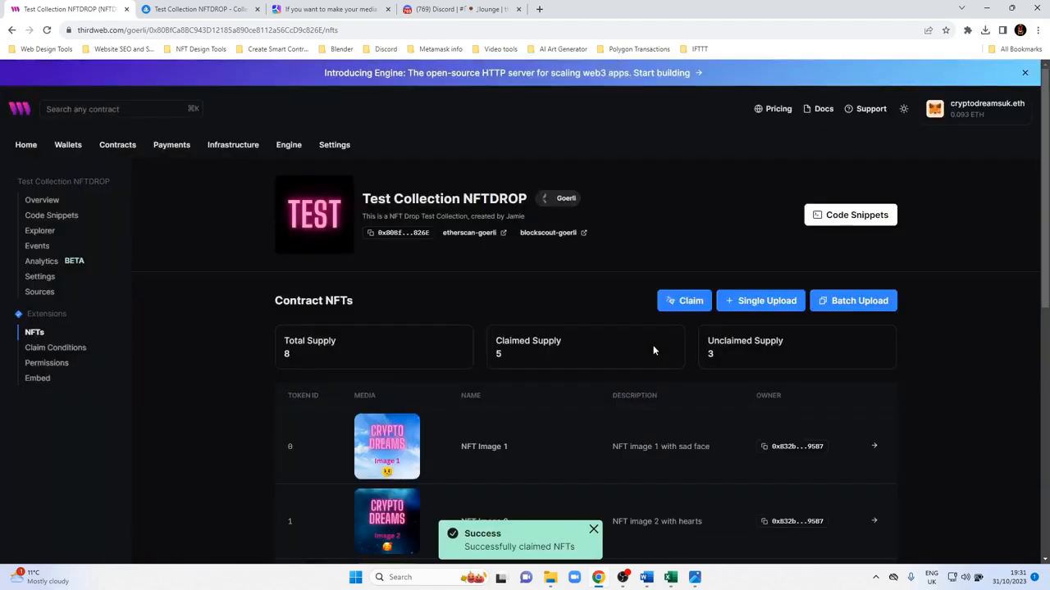
- Check the claimed supply and the owner of NFT Image 5 in the contract's NFT list
scroll(654, 351, down, 3)
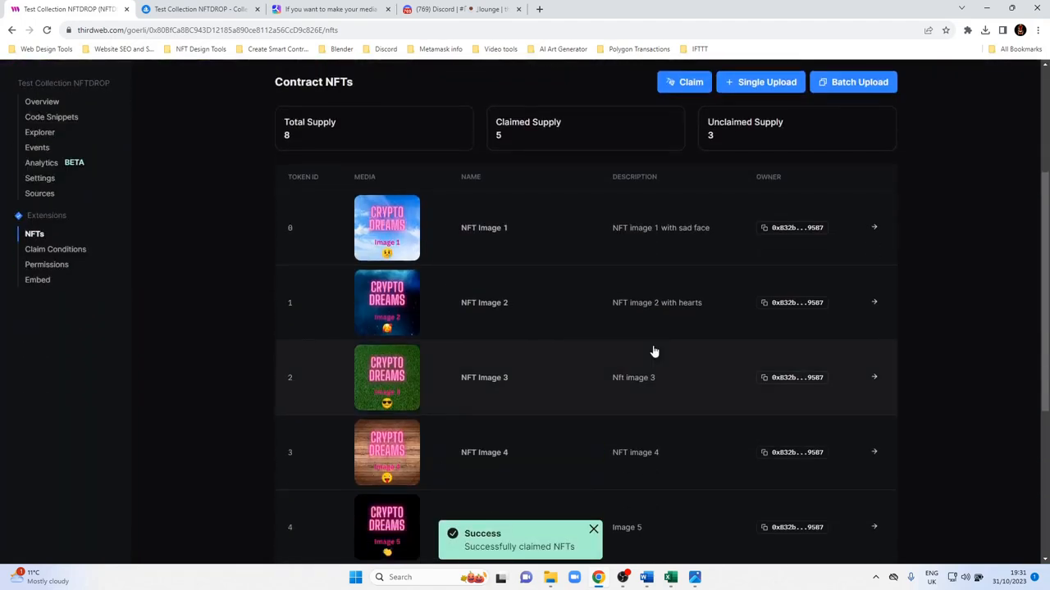
scroll(654, 351, down, 3)
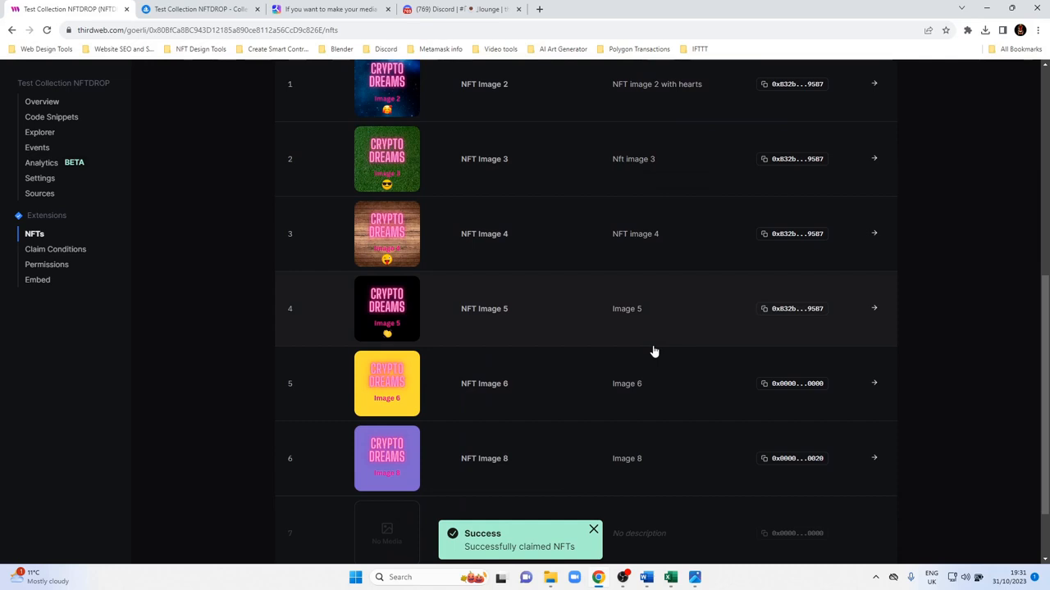
scroll(653, 351, down, 1)
scroll(654, 351, up, 1)
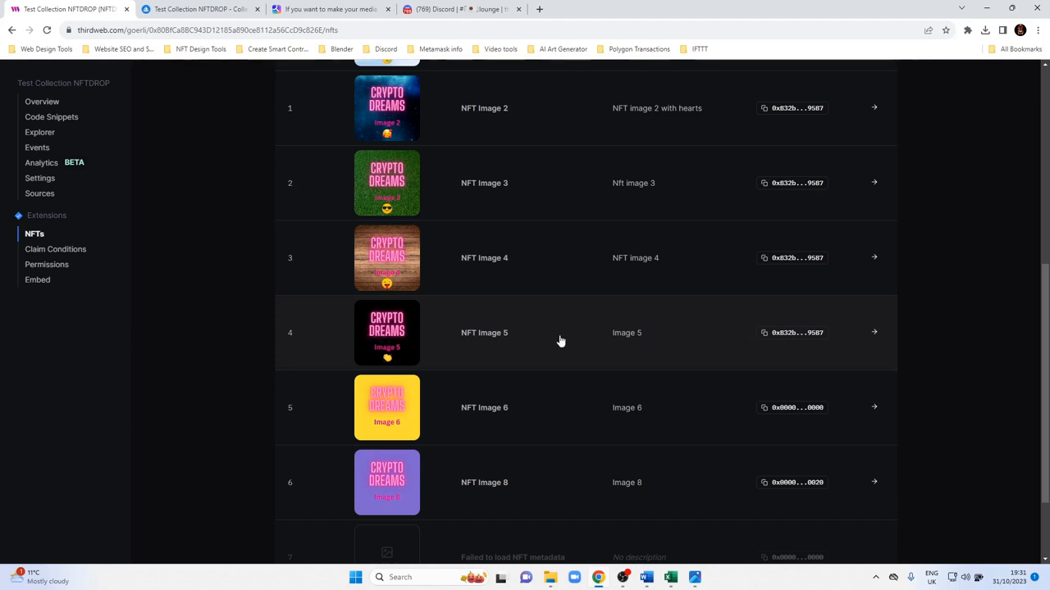
- Reload the Test Collection NFTDROP collection on OpenSea and open the NFT Image 5 item page
click(189, 9)
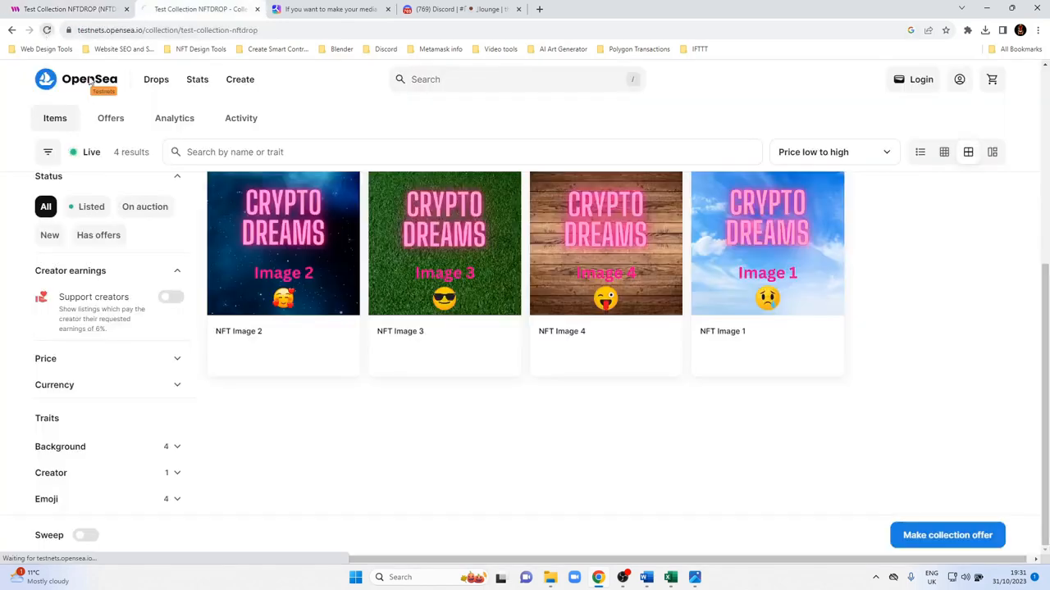
scroll(415, 376, down, 4)
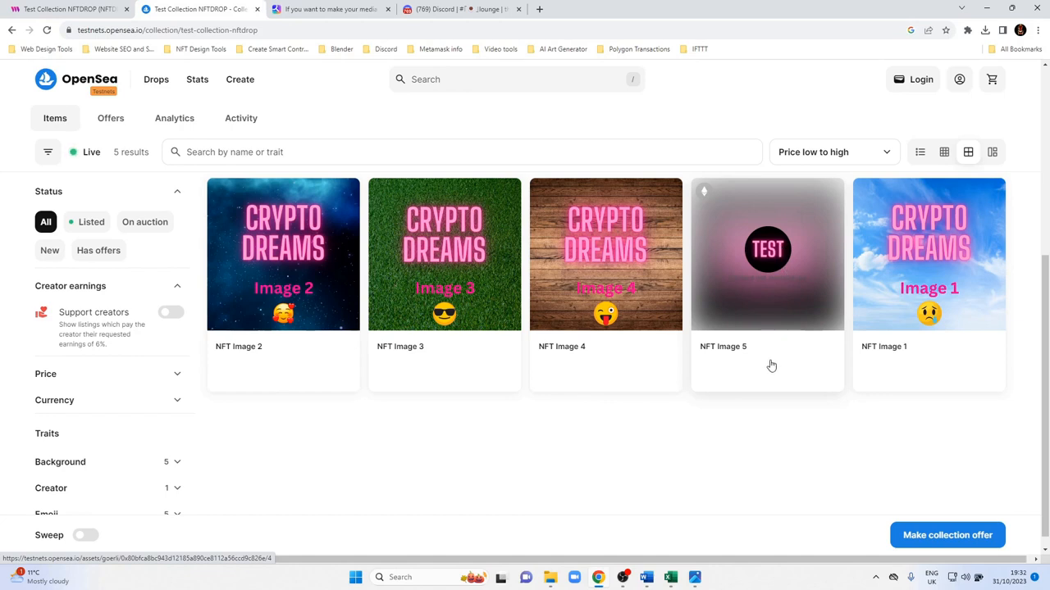
scroll(780, 437, up, 2)
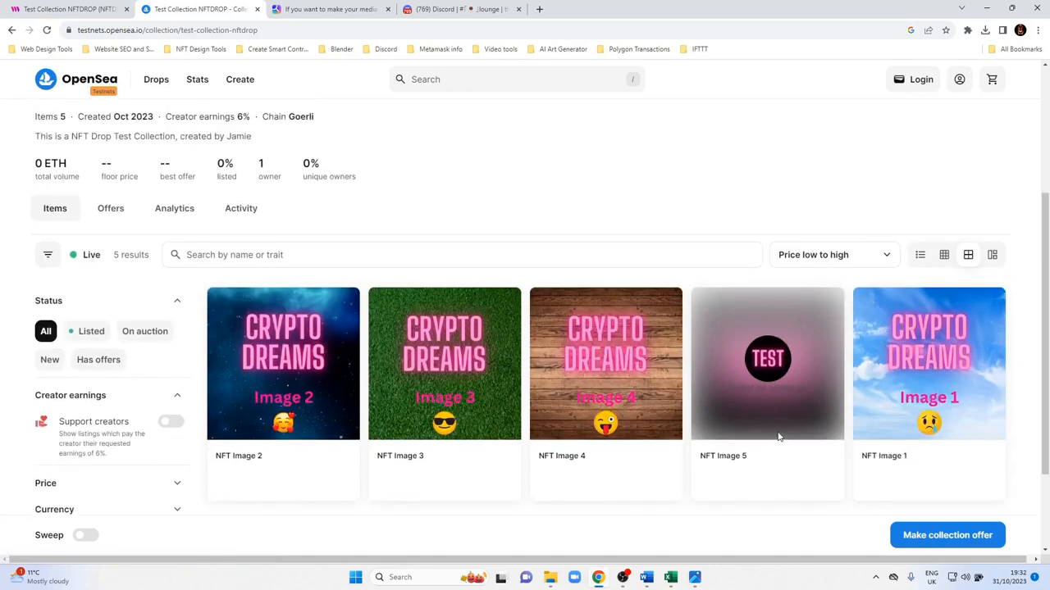
click(771, 384)
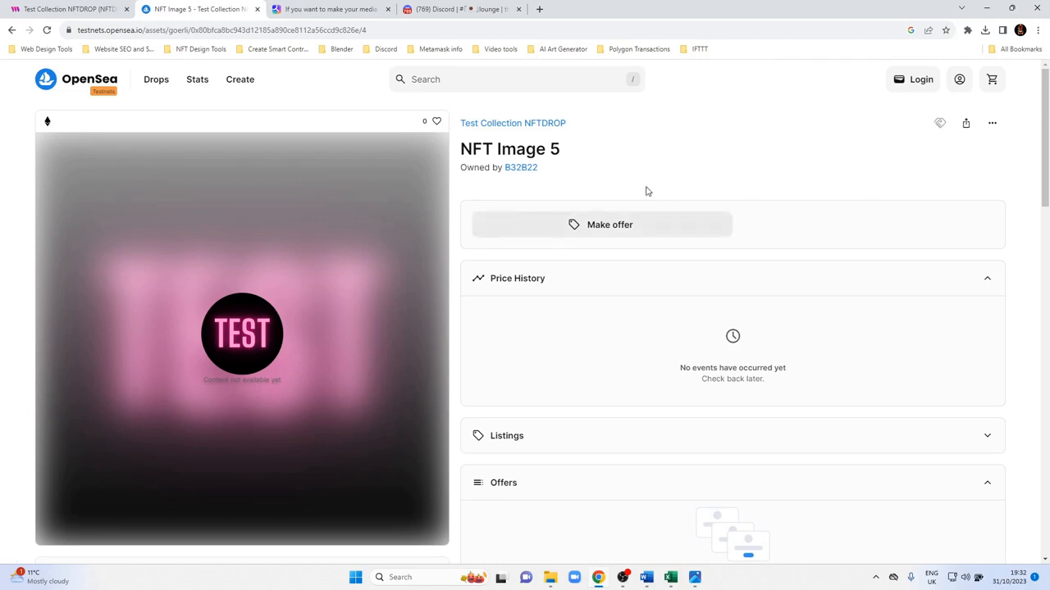
- Refresh the metadata of NFT Image 5, reload its item page, and return to the Test Collection NFTDROP collection
click(992, 125)
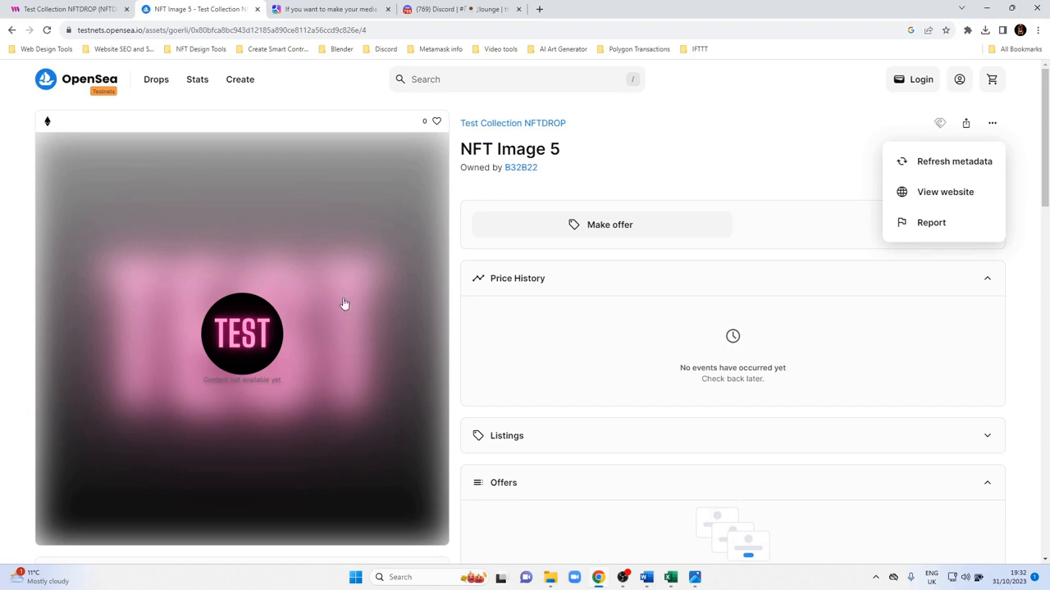
click(825, 135)
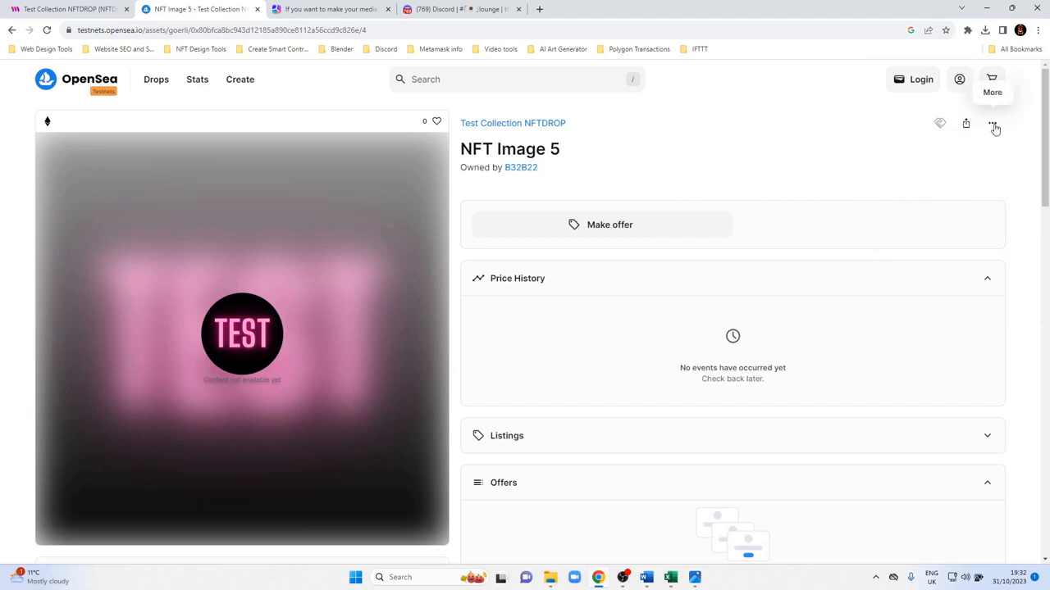
click(993, 126)
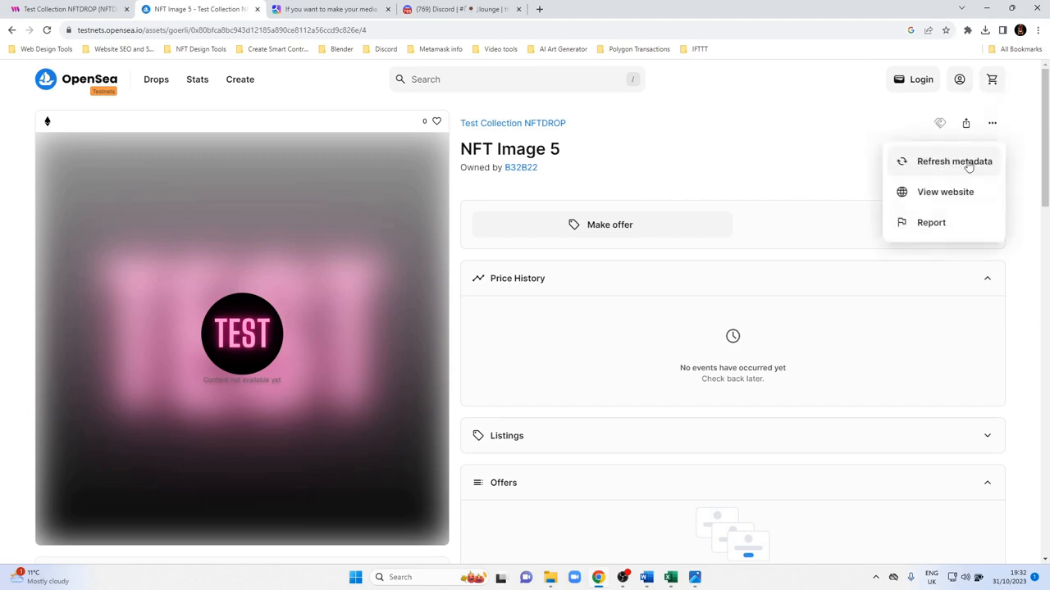
click(968, 163)
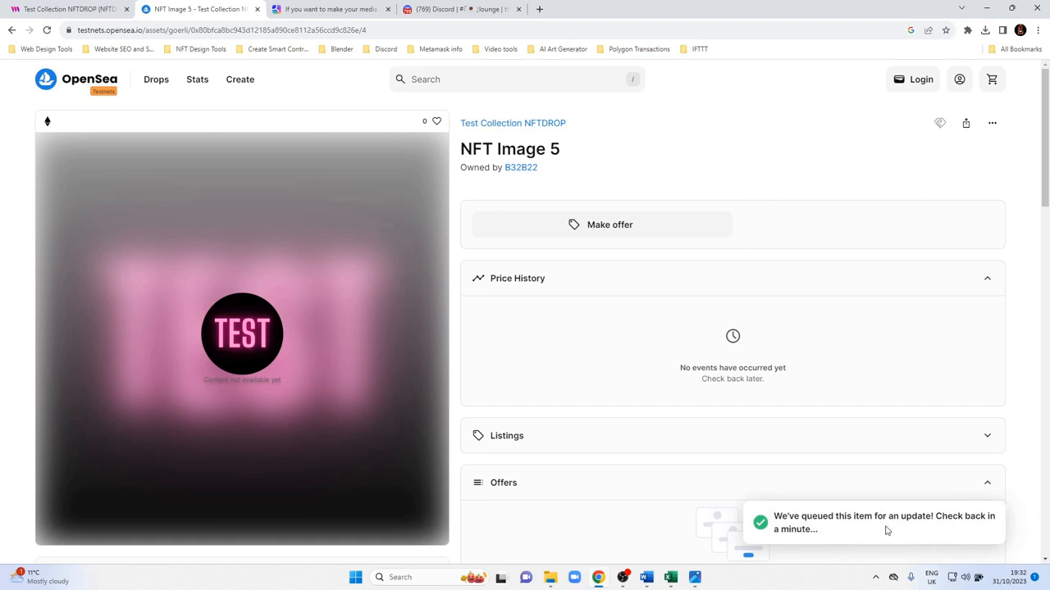
click(47, 29)
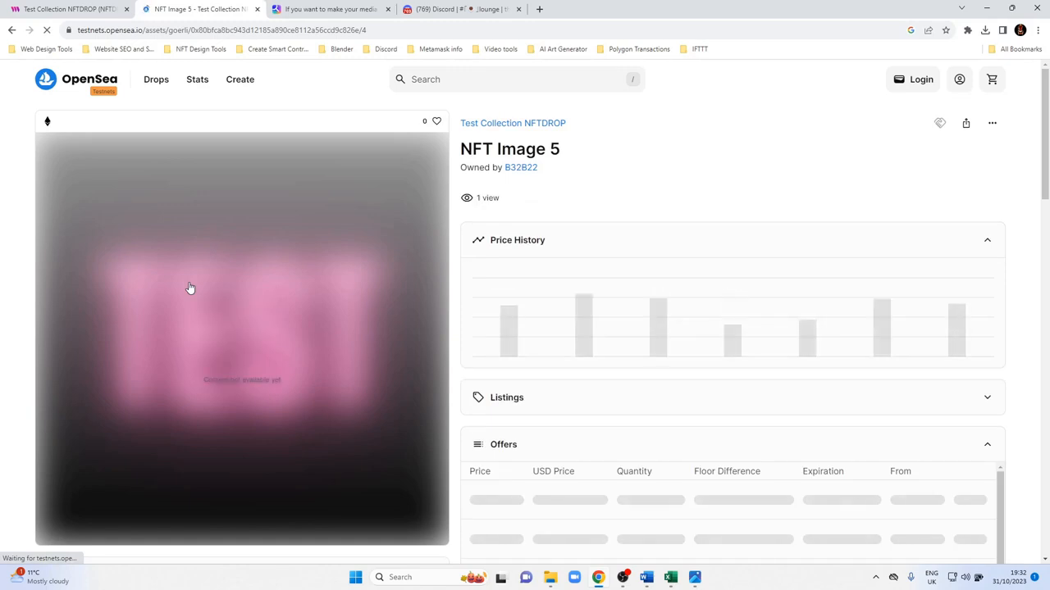
click(11, 30)
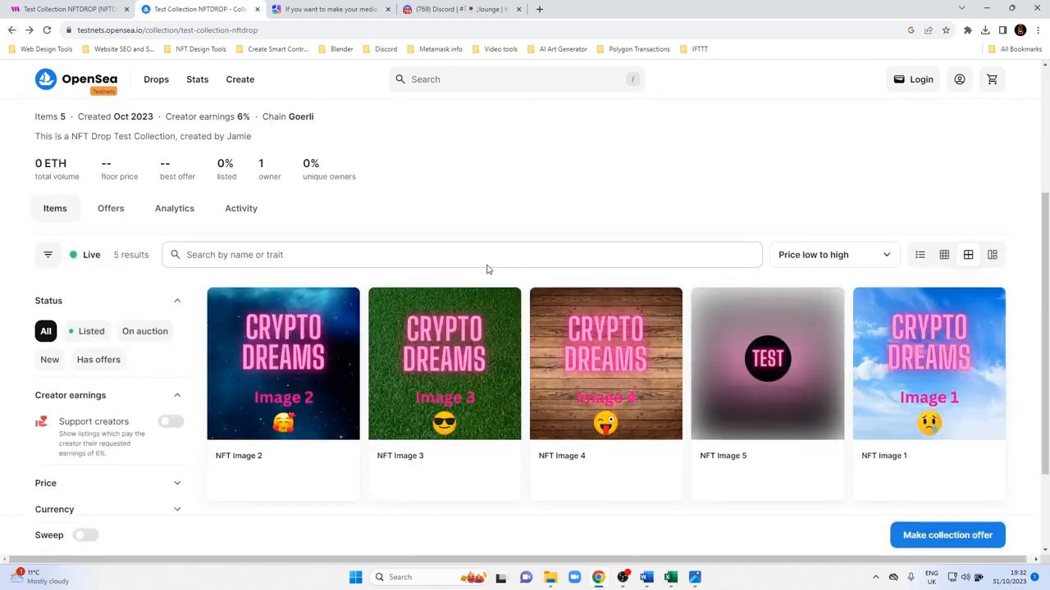
- Return to the thirdweb contract's NFT list, claim 3 NFTs to the prefilled wallet address, and confirm the transaction in MetaMask
click(105, 7)
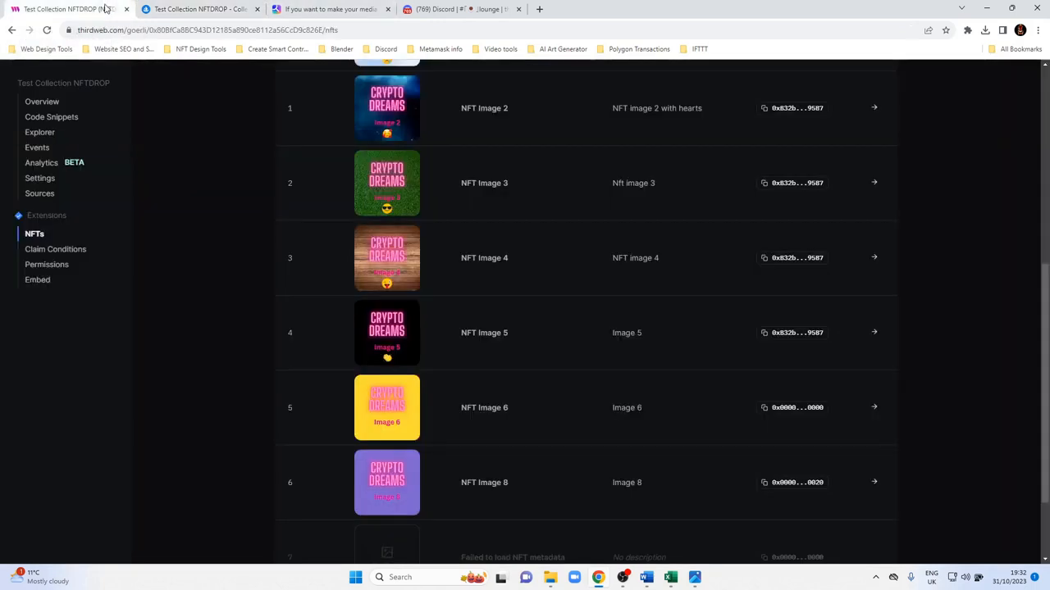
scroll(391, 347, down, 1)
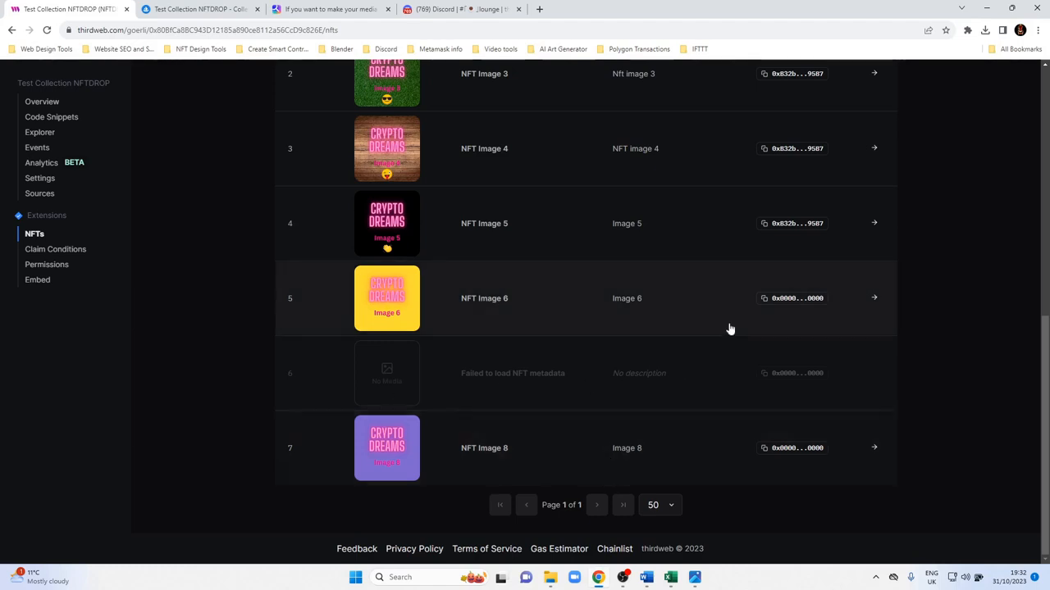
scroll(777, 383, up, 7)
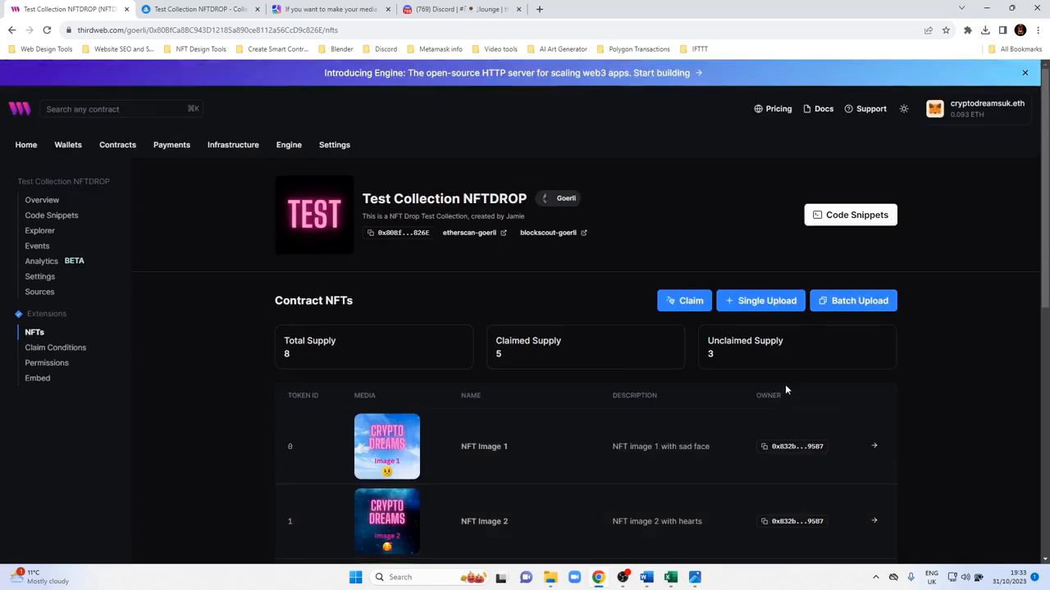
click(679, 301)
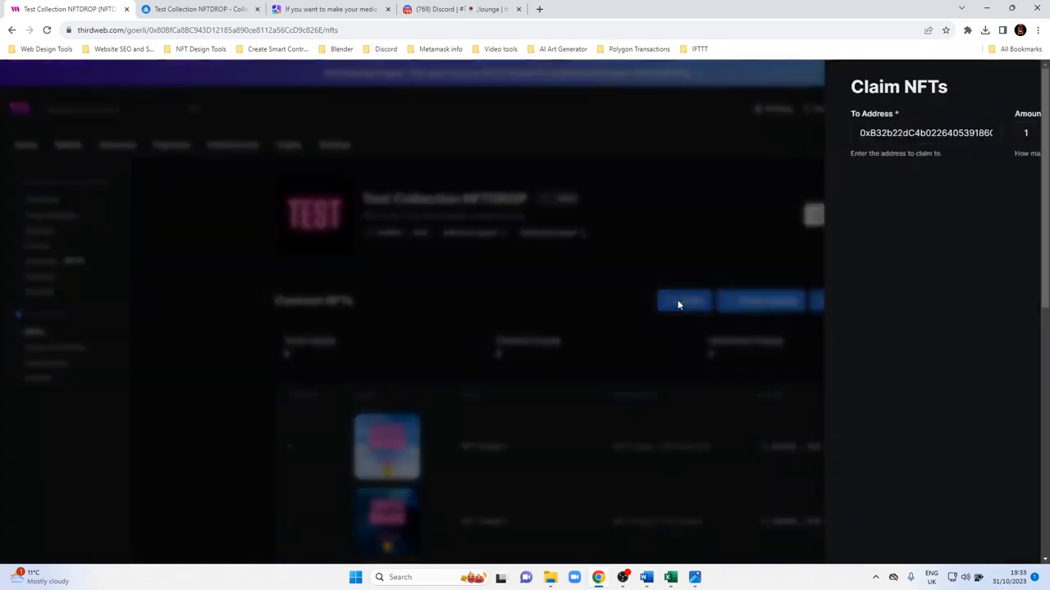
click(1025, 73)
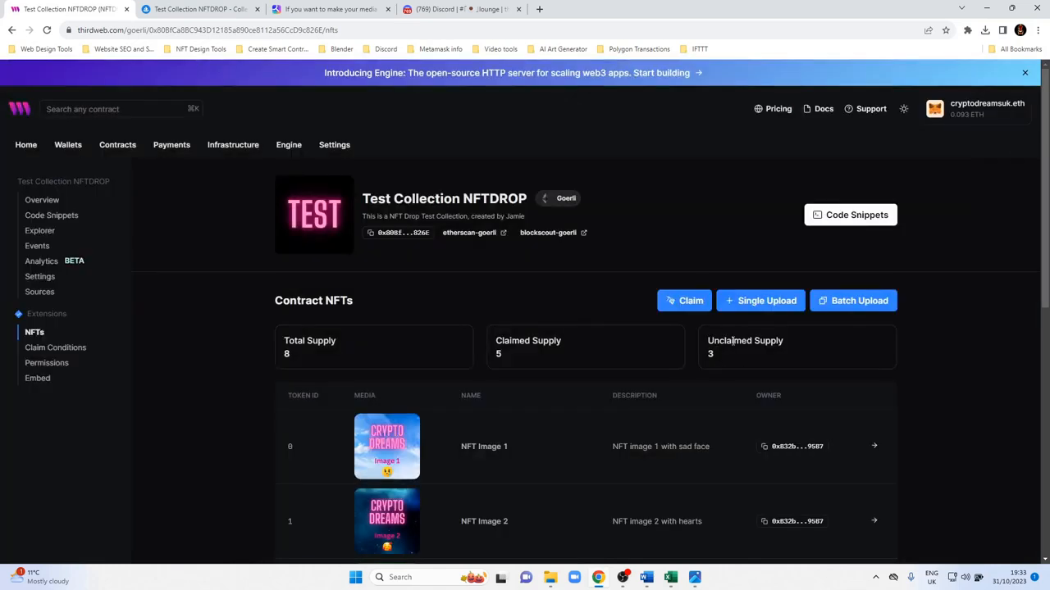
click(694, 302)
click(865, 130)
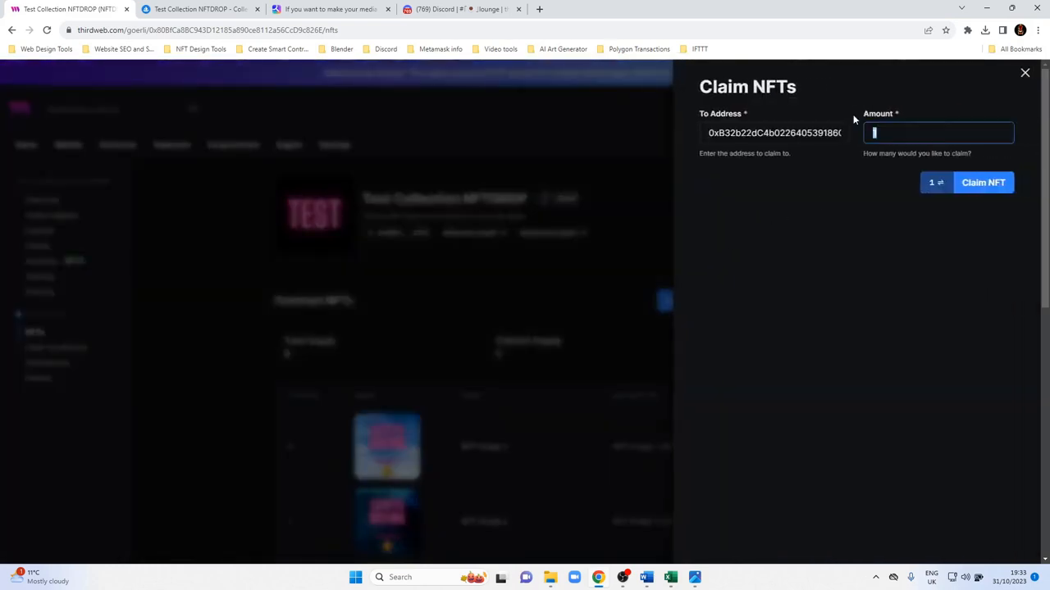
text(3)
click(977, 184)
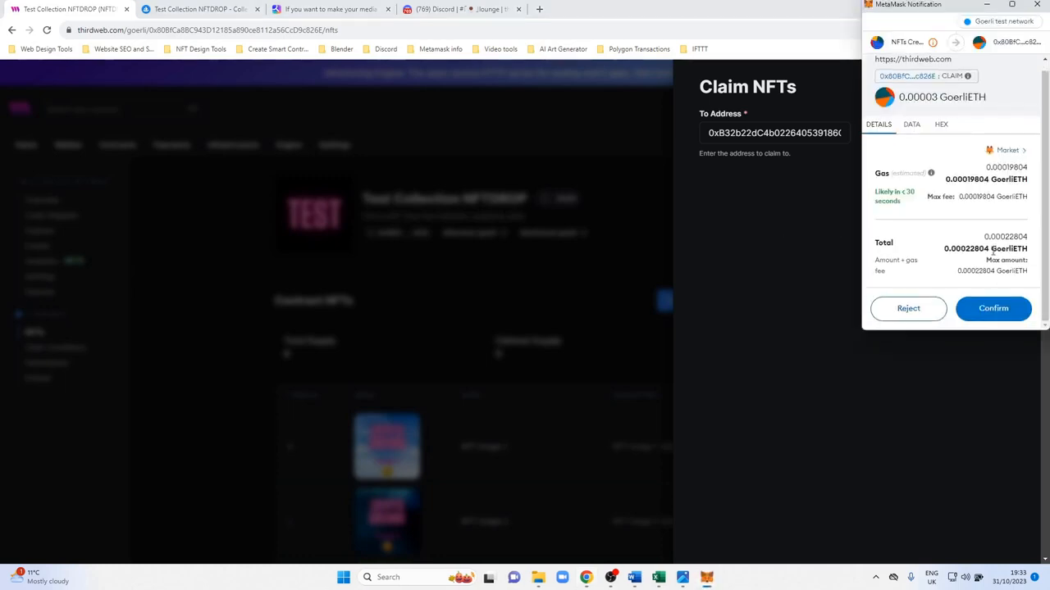
click(981, 316)
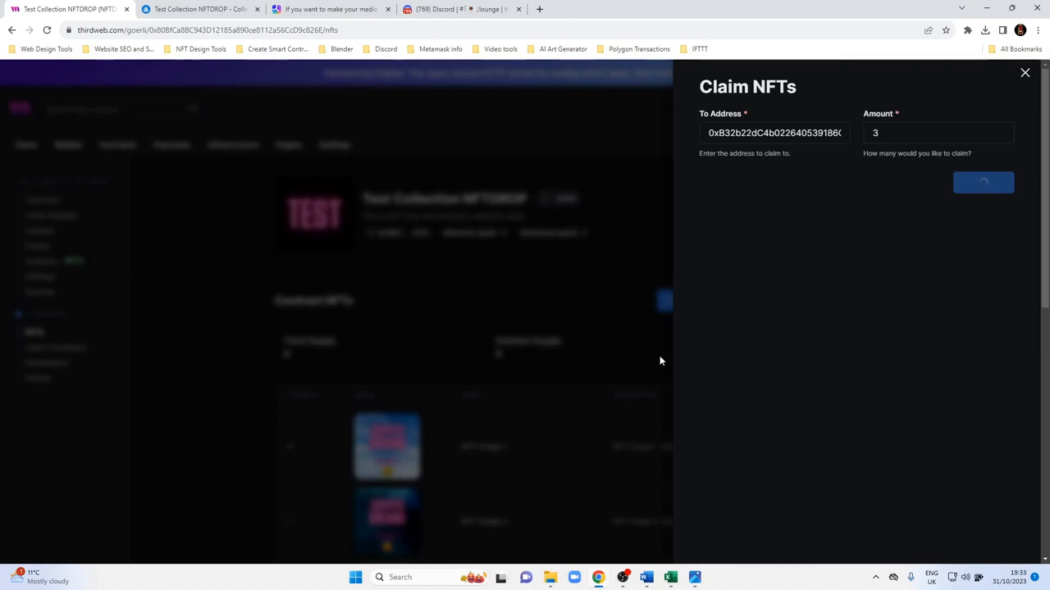
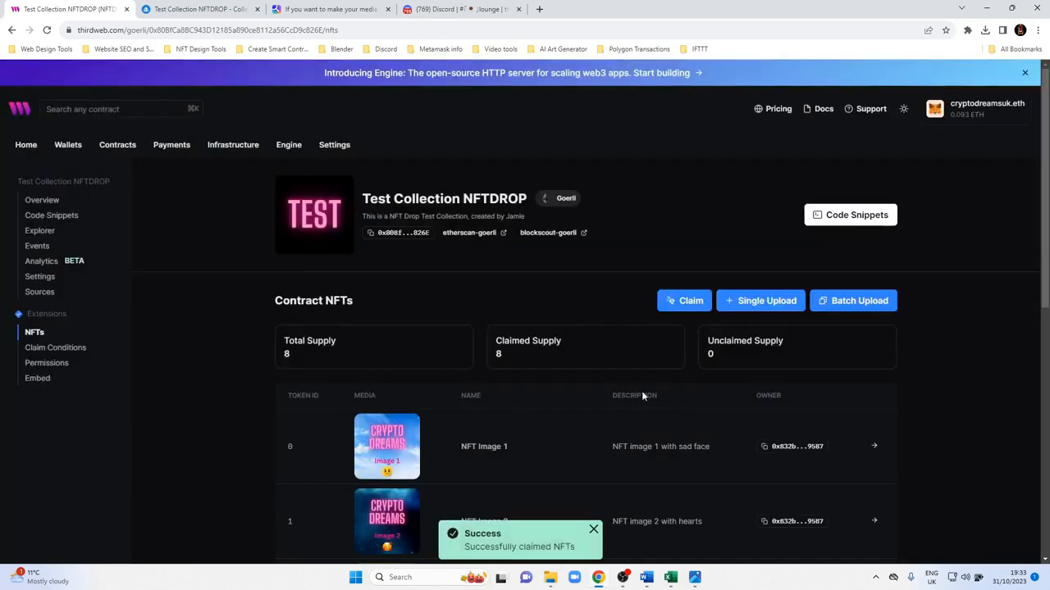
- Reload the contract's NFT list and check the owners of the last three tokens
scroll(637, 402, down, 5)
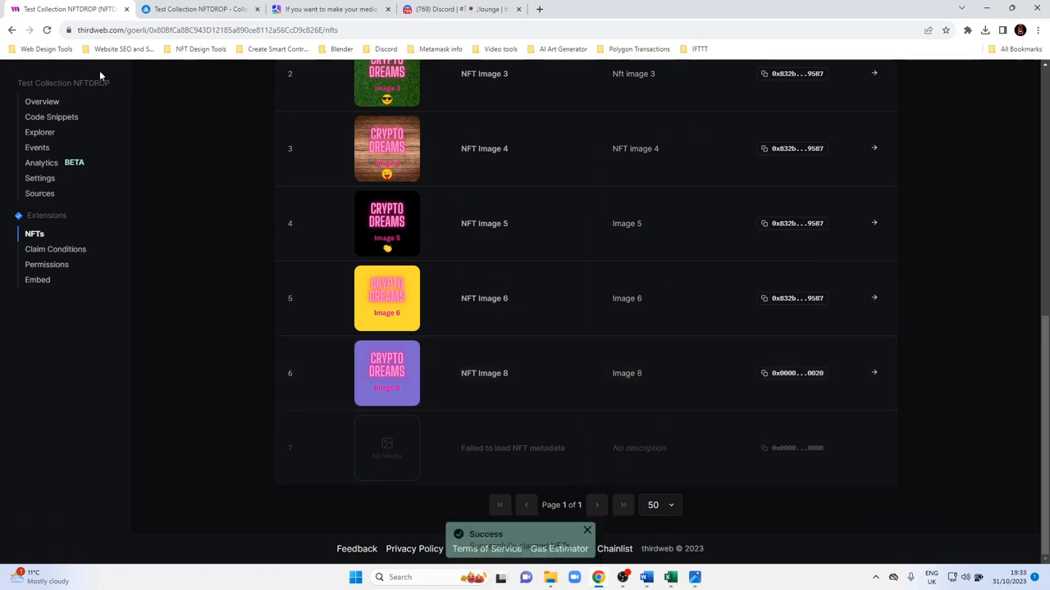
click(46, 30)
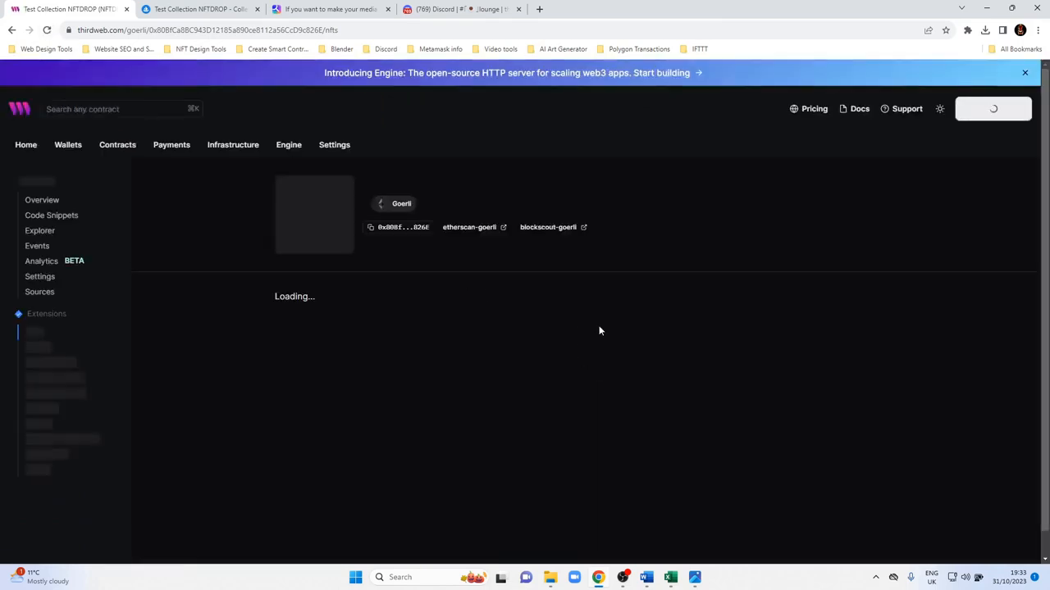
scroll(599, 328, down, 2)
scroll(600, 343, down, 4)
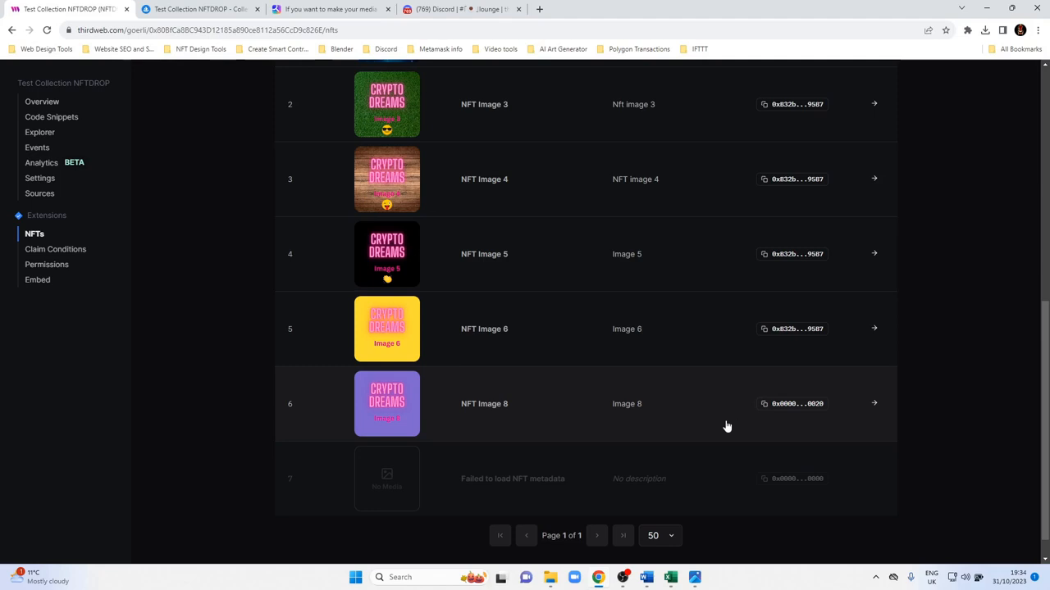
click(48, 31)
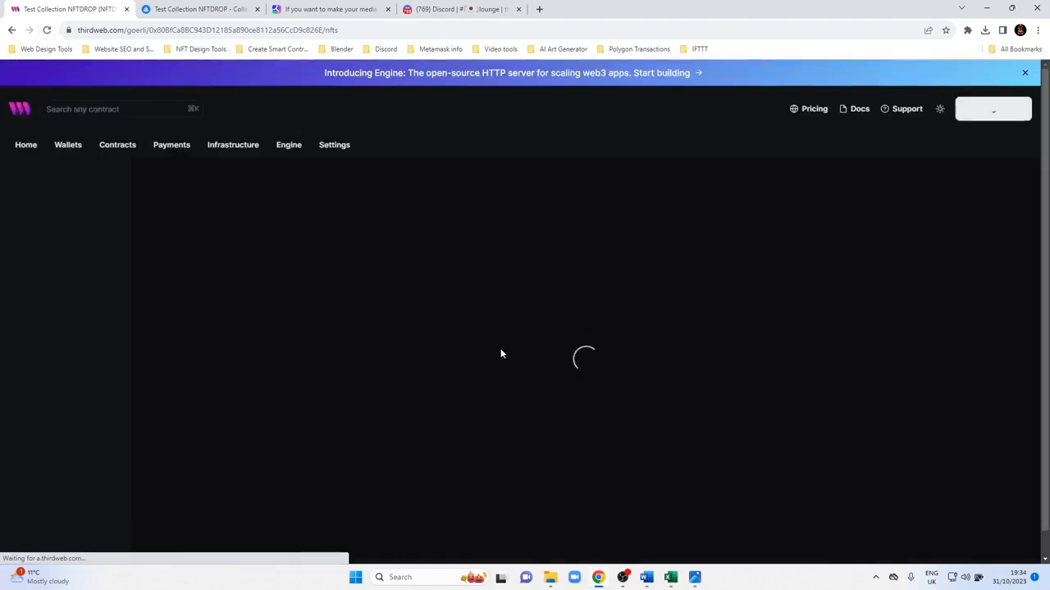
scroll(544, 374, down, 5)
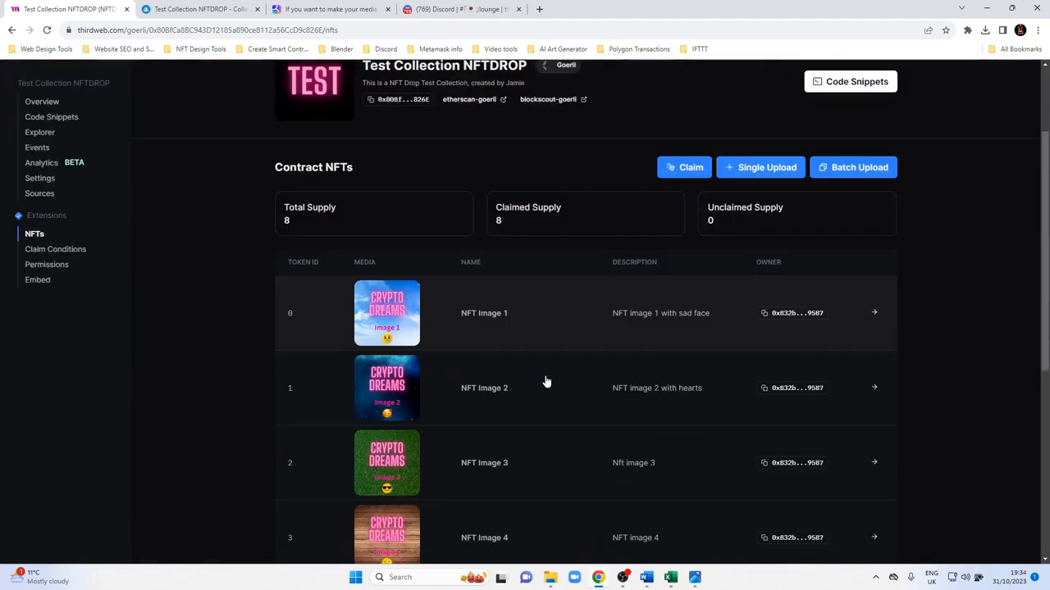
scroll(545, 382, down, 2)
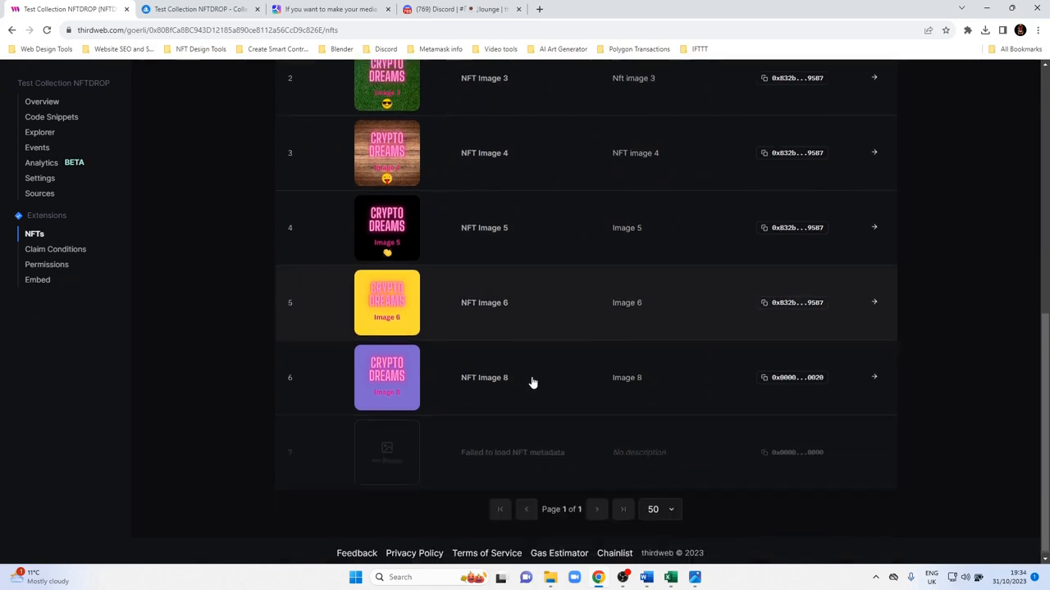
- Reopen the NFT list by way of the claim conditions and compare the supply figures with the listed tokens and their owners
click(33, 252)
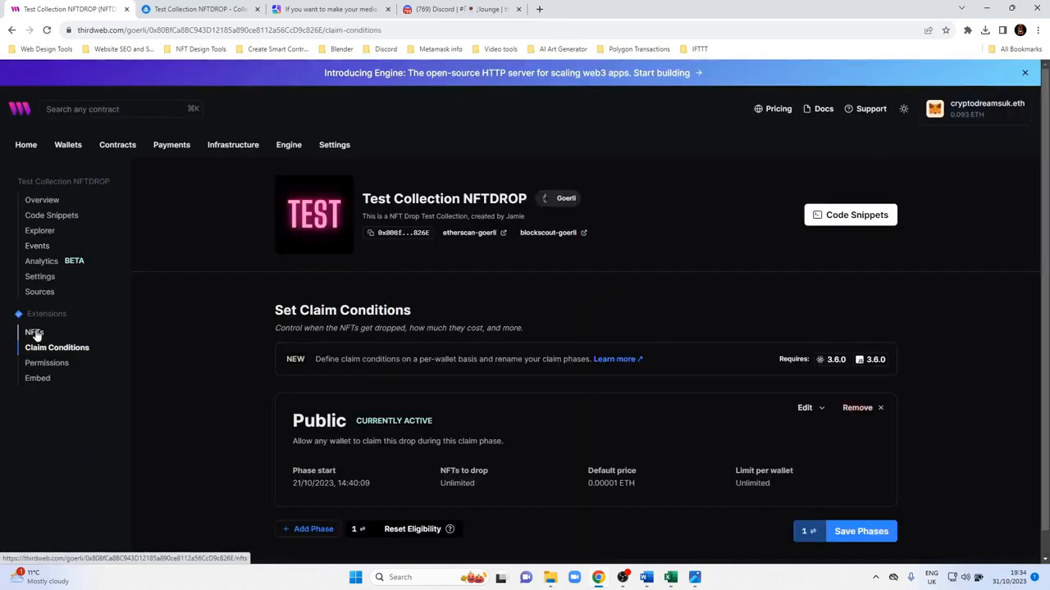
click(35, 333)
scroll(581, 429, down, 4)
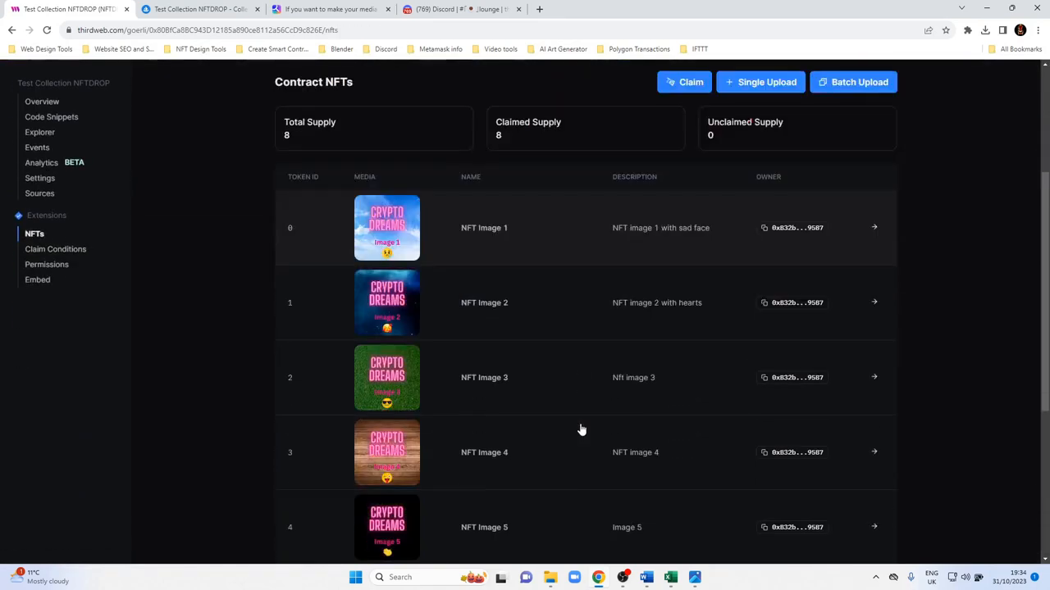
scroll(581, 429, down, 1)
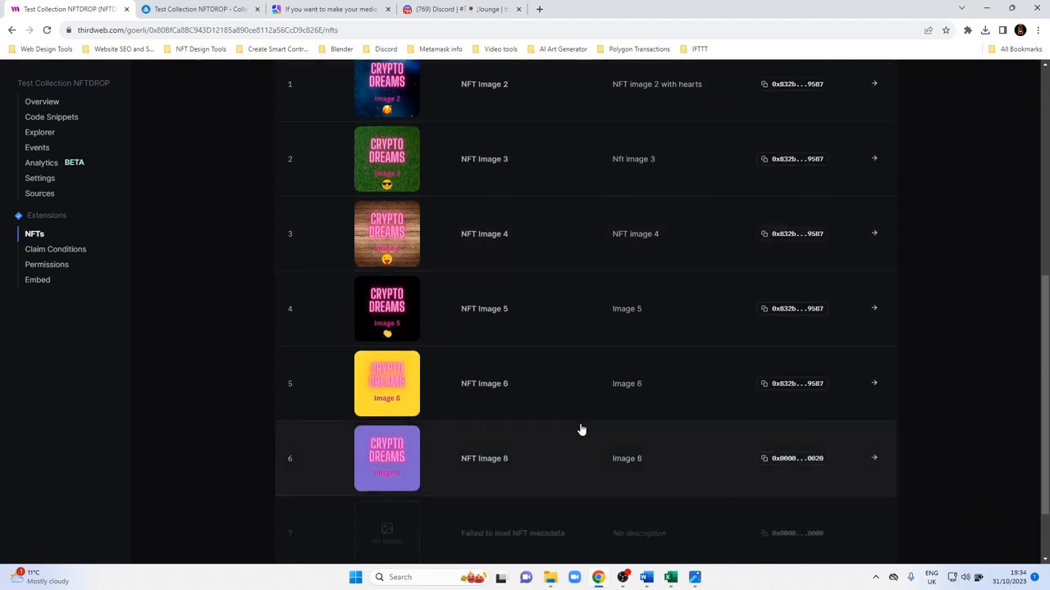
scroll(581, 429, down, 1)
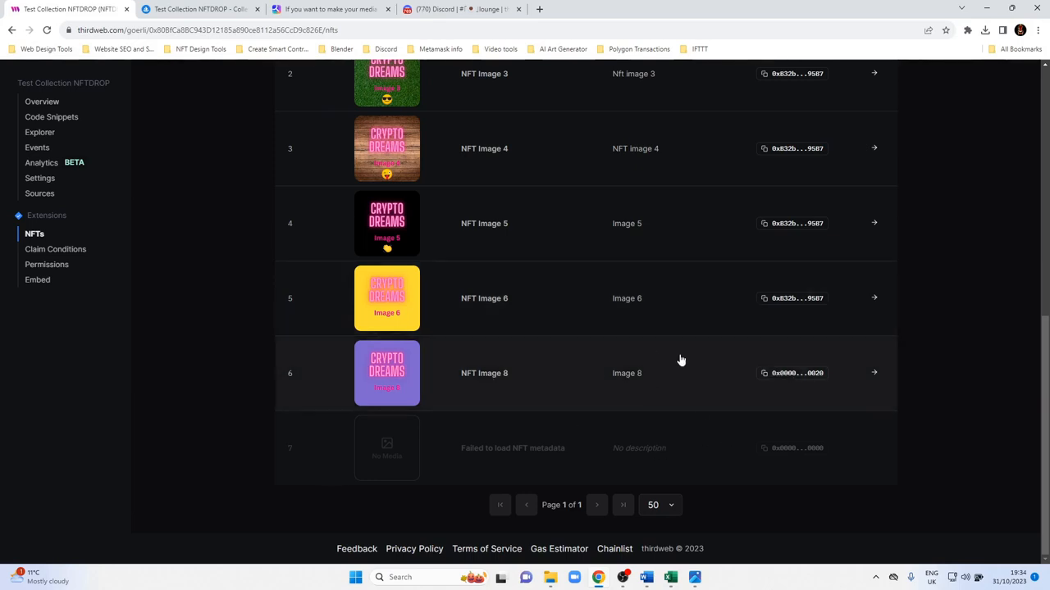
scroll(534, 370, up, 2)
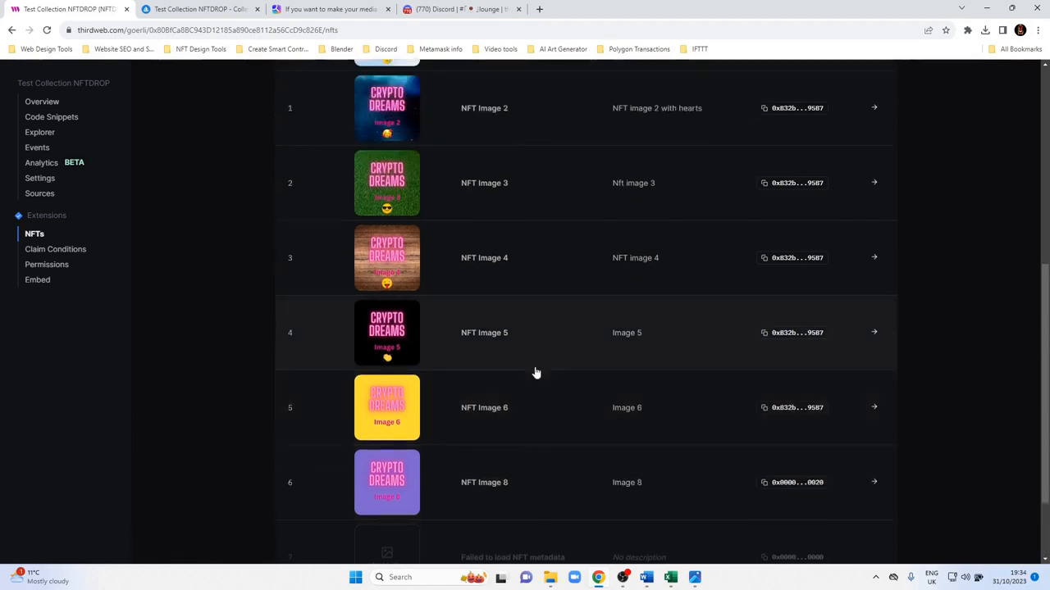
scroll(534, 373, up, 5)
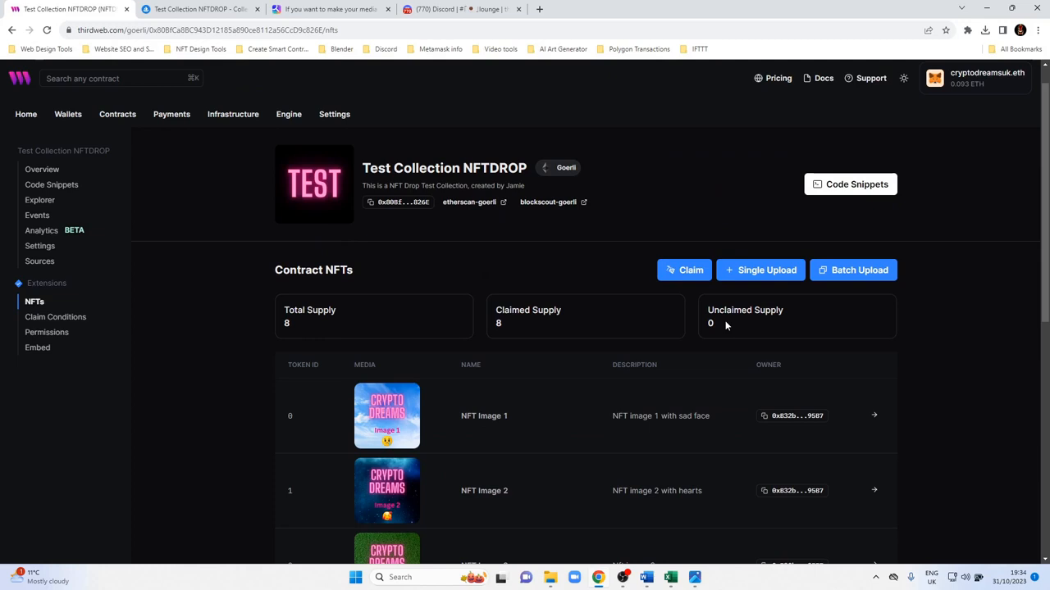
scroll(522, 346, down, 2)
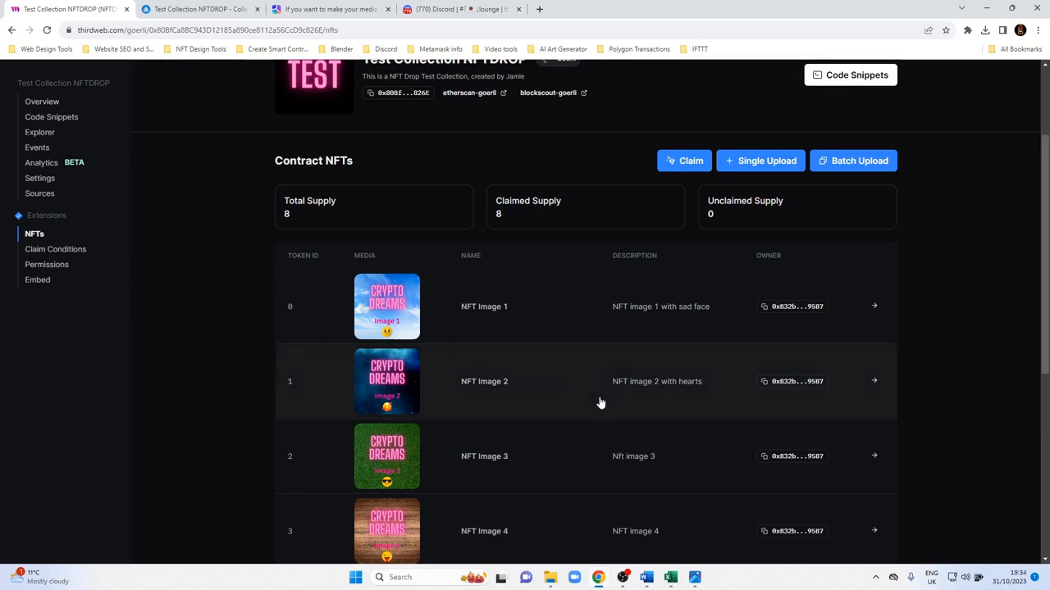
scroll(478, 369, down, 2)
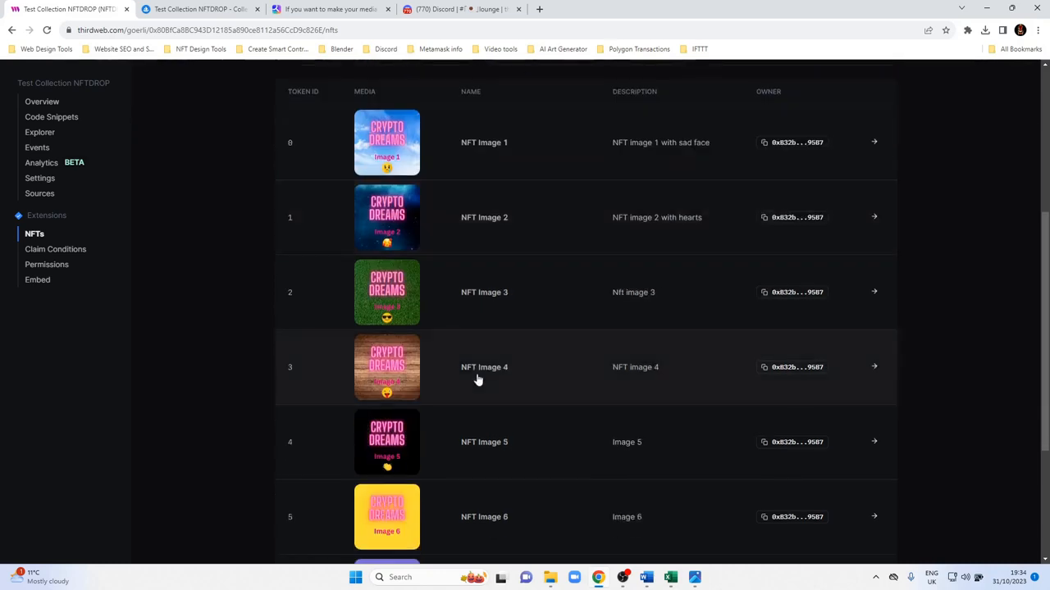
scroll(478, 378, down, 2)
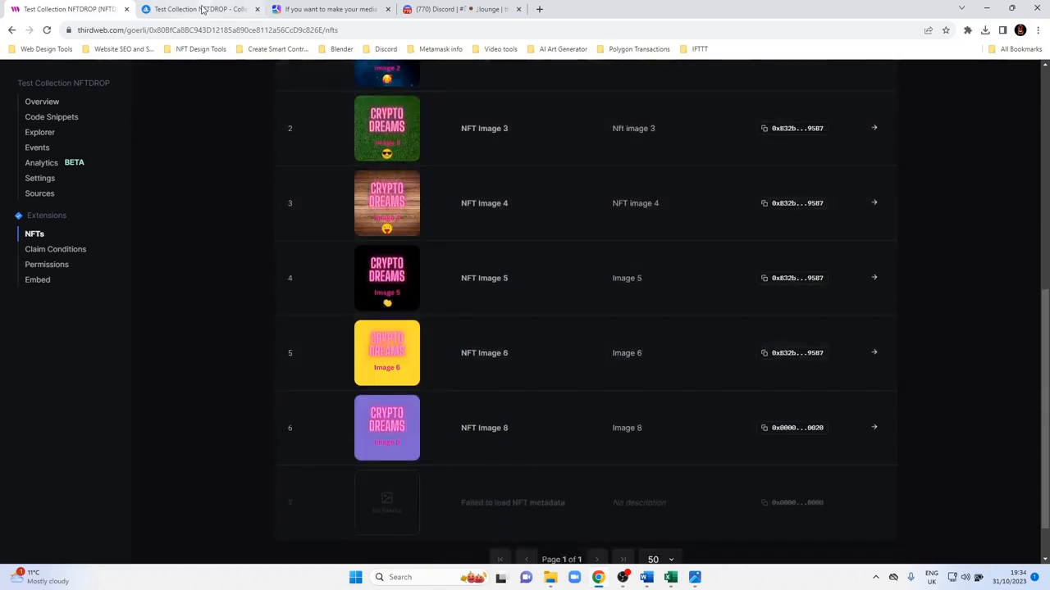
- Reload the Test Collection NFTDROP collection on OpenSea, look through its items, and open the NFT Image 8 item page
click(201, 9)
click(48, 32)
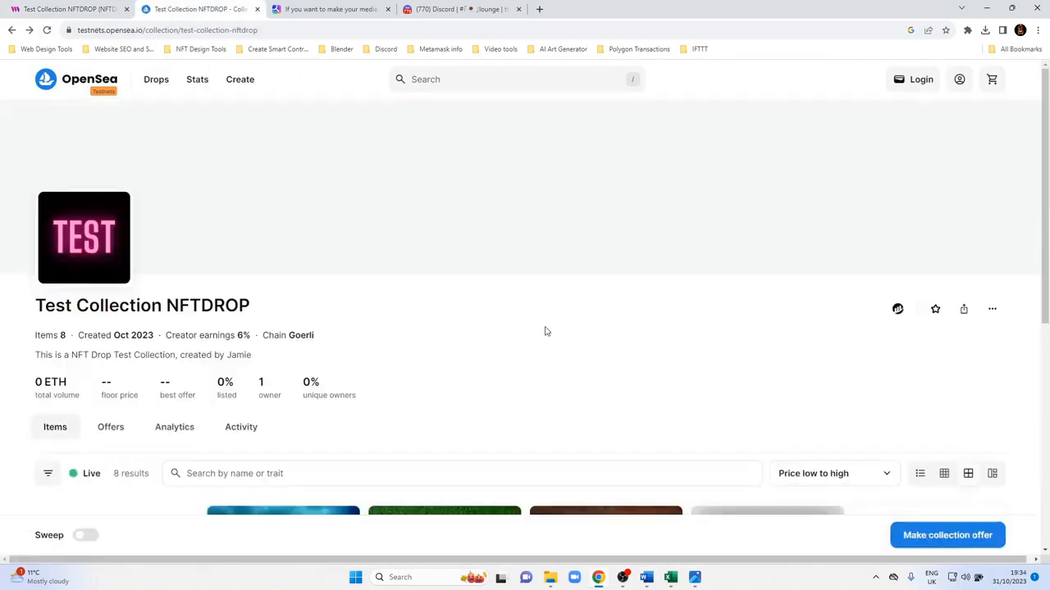
scroll(545, 332, down, 3)
scroll(546, 333, down, 2)
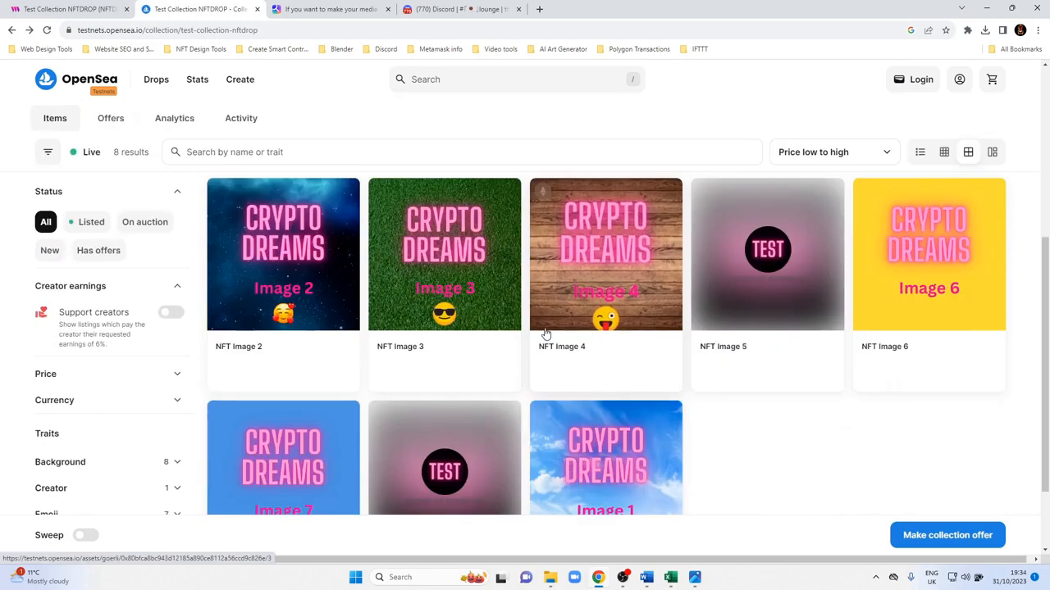
scroll(547, 335, down, 1)
scroll(560, 345, up, 2)
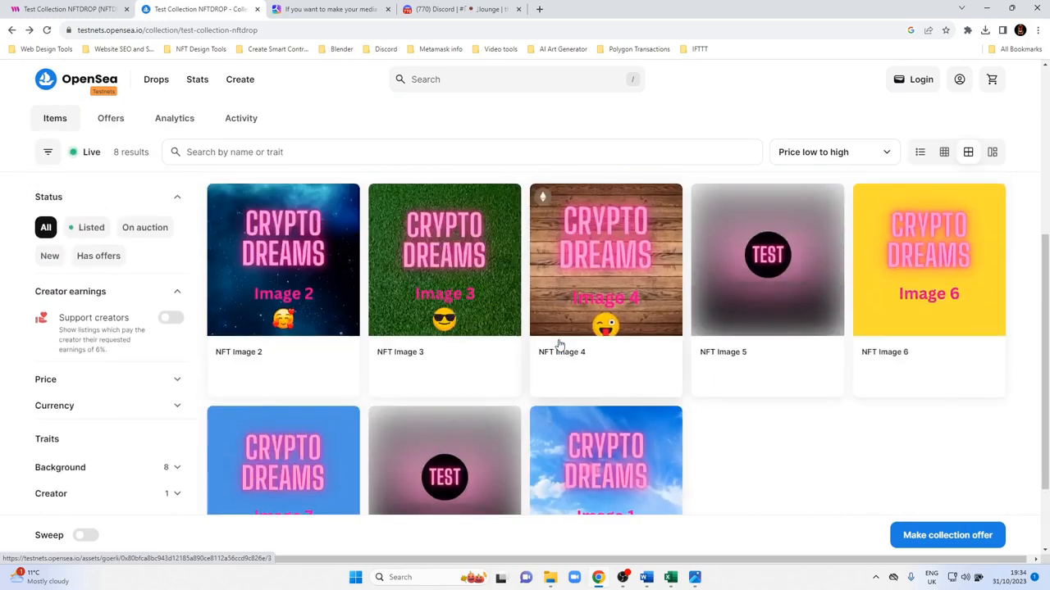
scroll(560, 346, down, 1)
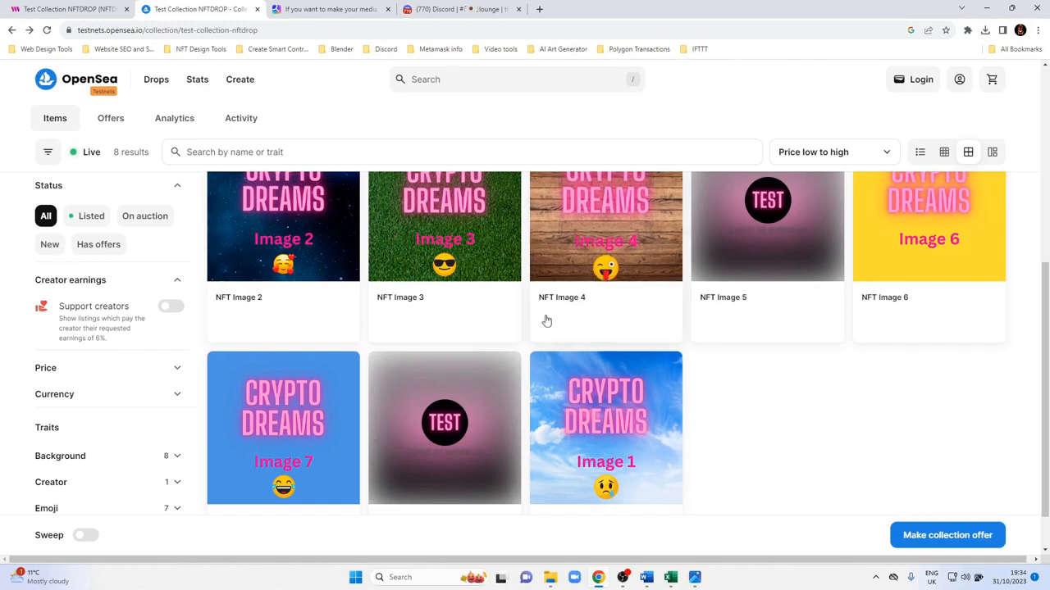
scroll(544, 320, down, 1)
click(492, 329)
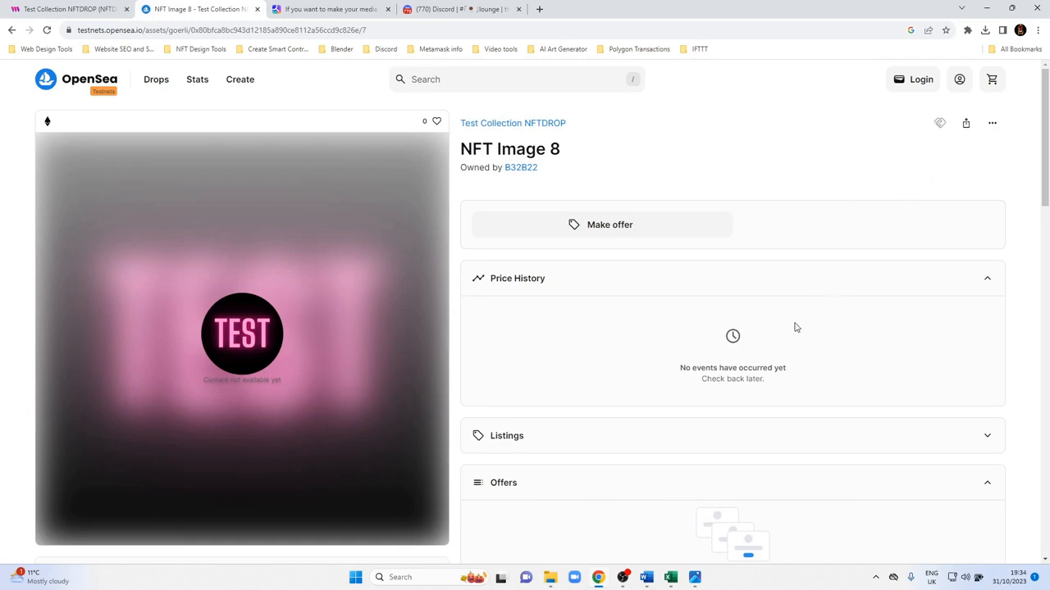
- Refresh the metadata of NFT Image 8 and return to the collection's items
click(992, 123)
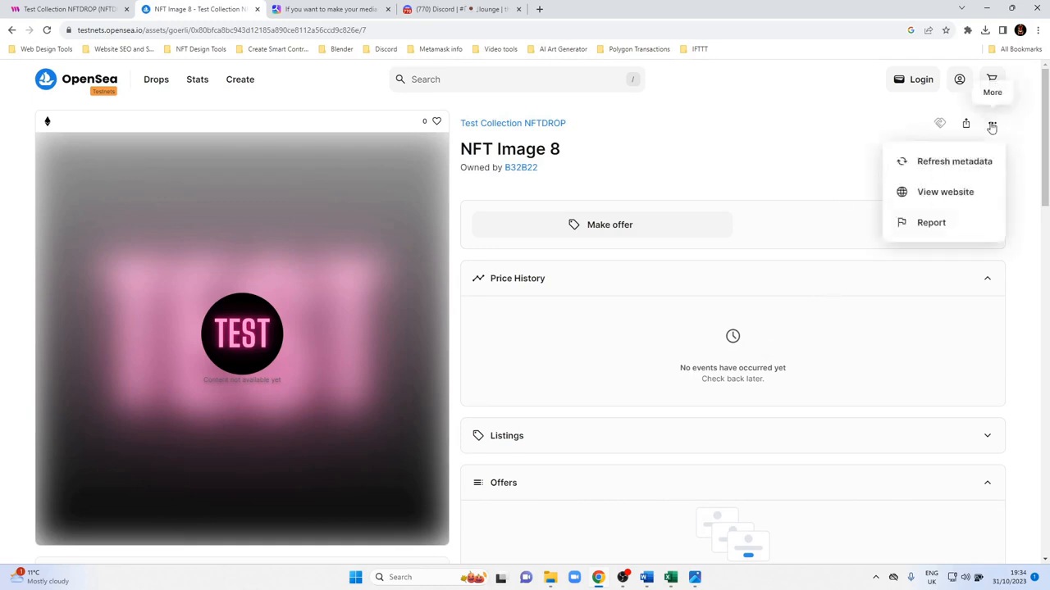
click(973, 162)
click(11, 29)
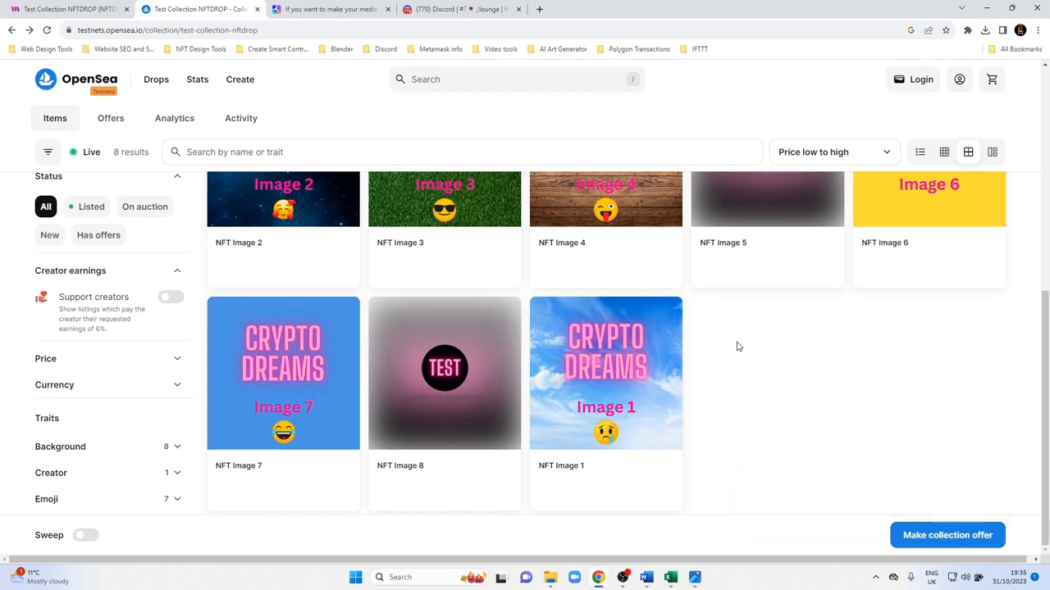
- Open the NFT Image 5 item, refresh its metadata, and return to the collection's items
scroll(781, 364, up, 1)
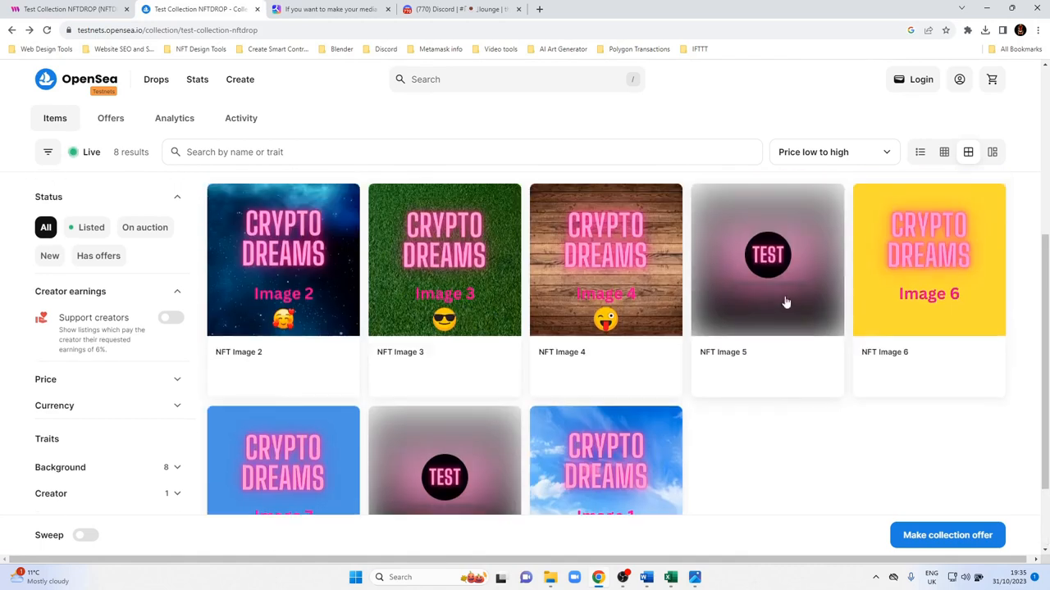
click(825, 290)
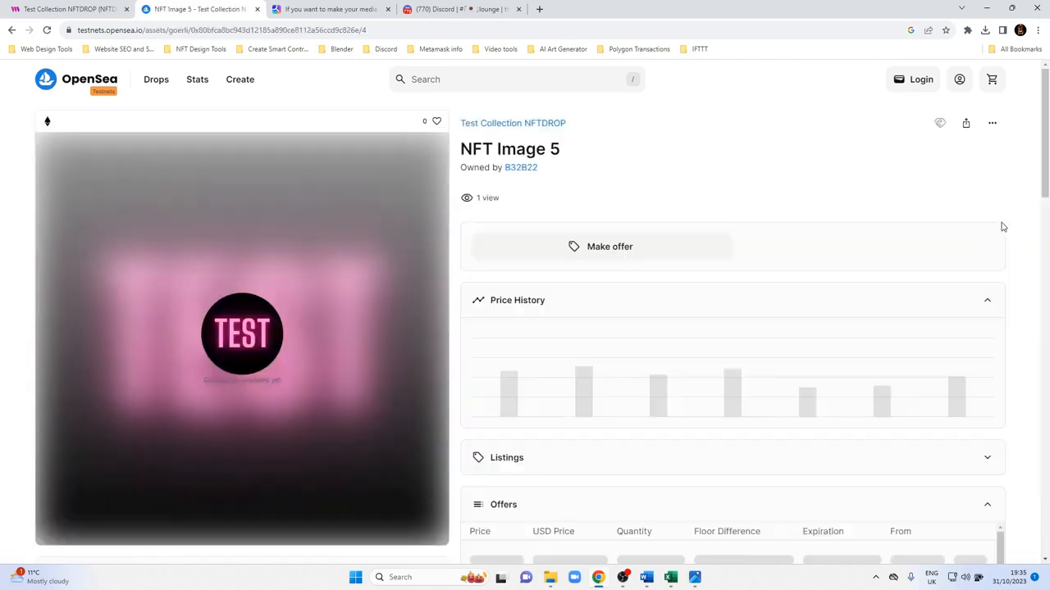
click(992, 123)
click(975, 164)
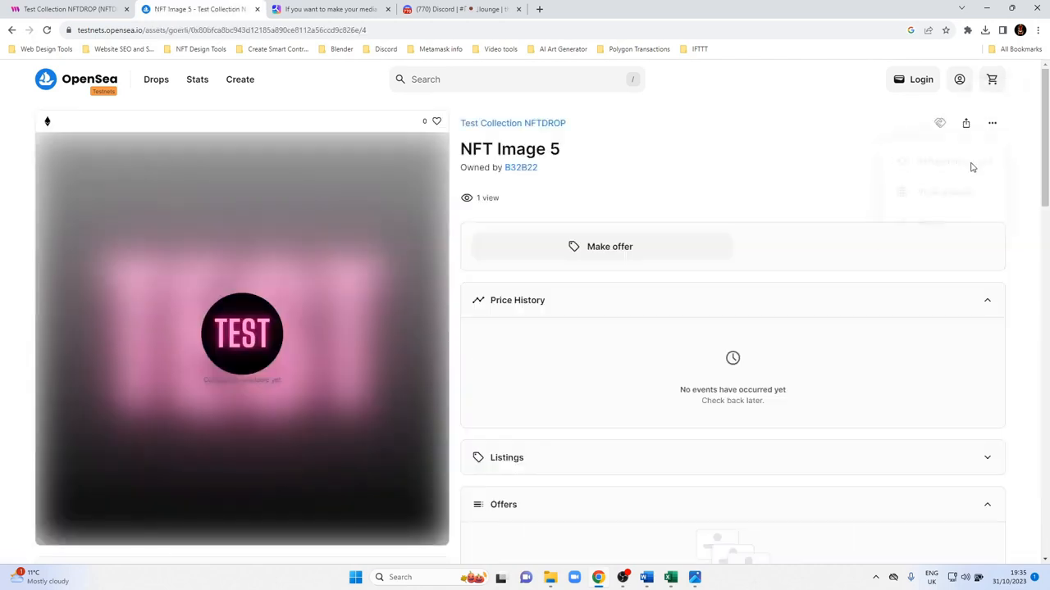
click(12, 30)
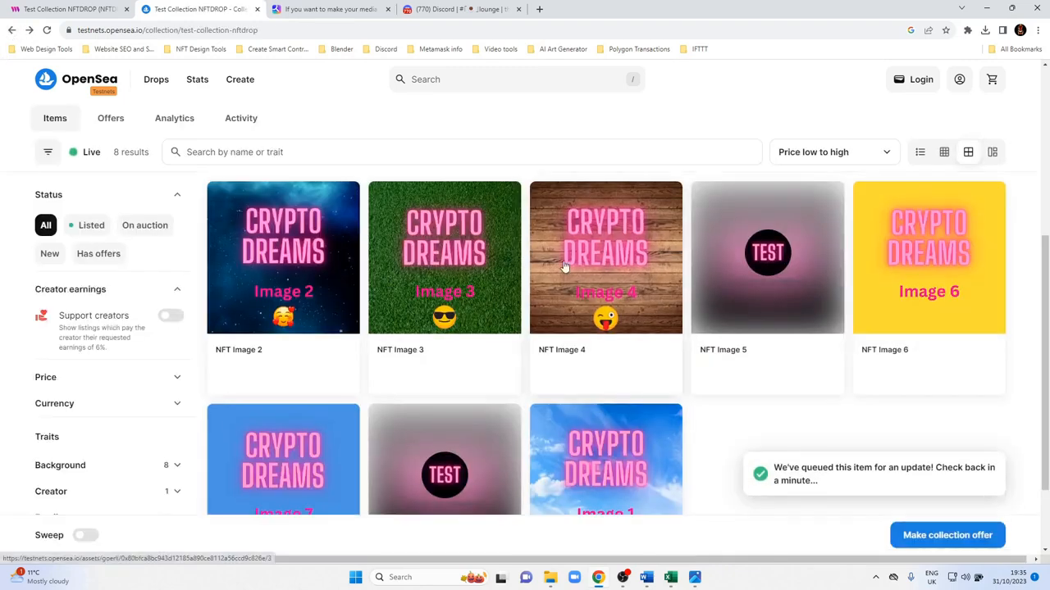
- Reload the Test Collection NFTDROP page and check the item images for NFT Image 5 and NFT Image 8
scroll(674, 377, down, 2)
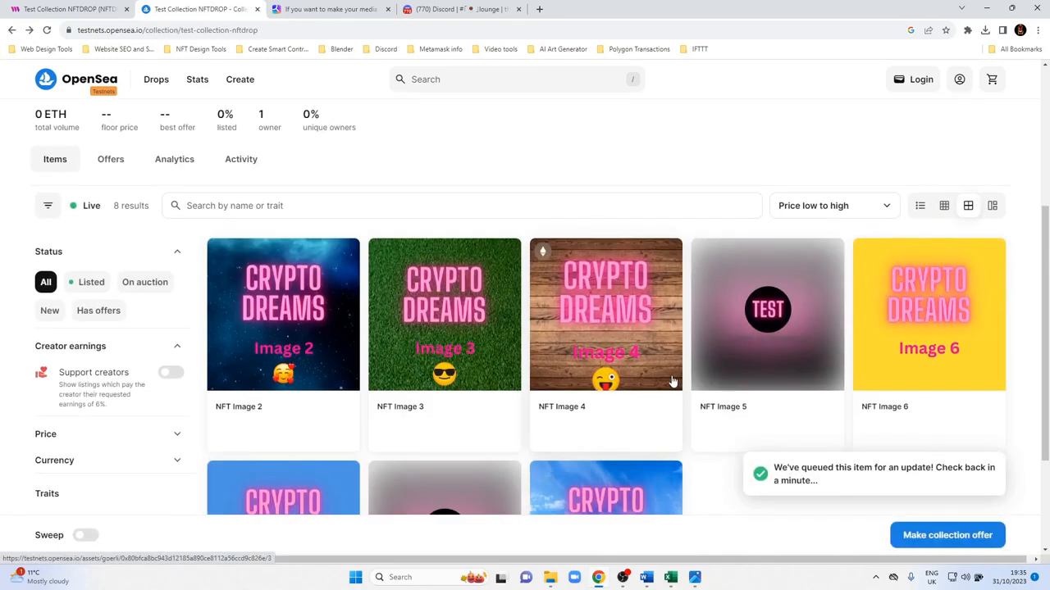
scroll(780, 368, up, 1)
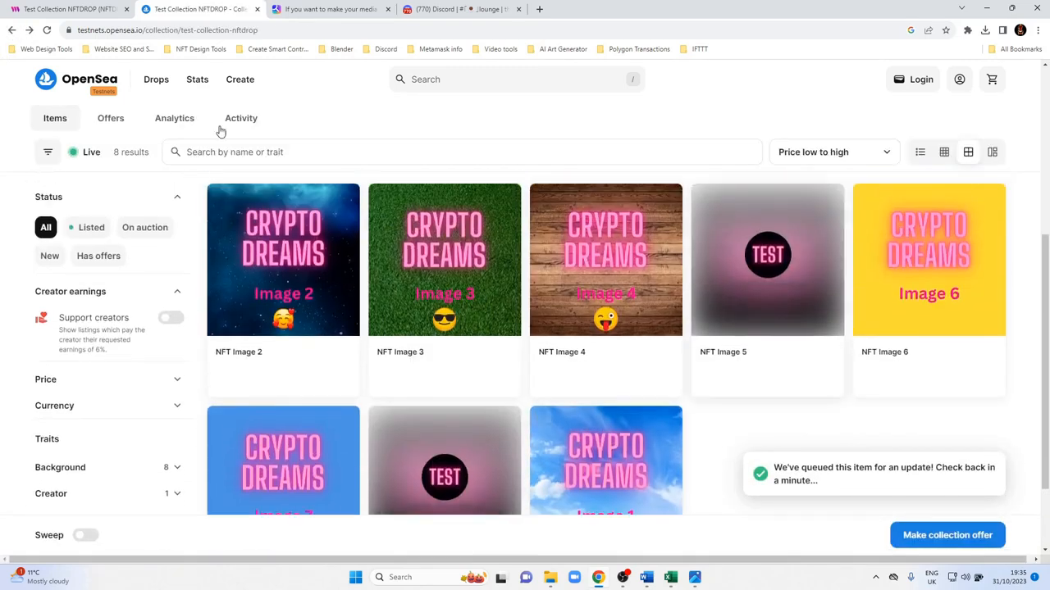
click(47, 30)
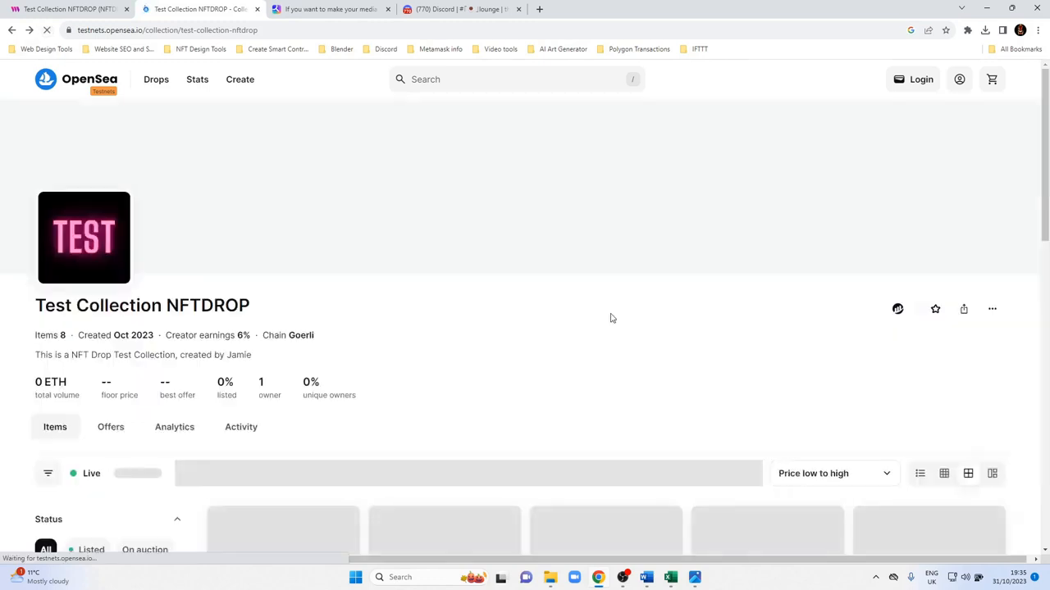
scroll(604, 368, down, 2)
scroll(606, 370, down, 2)
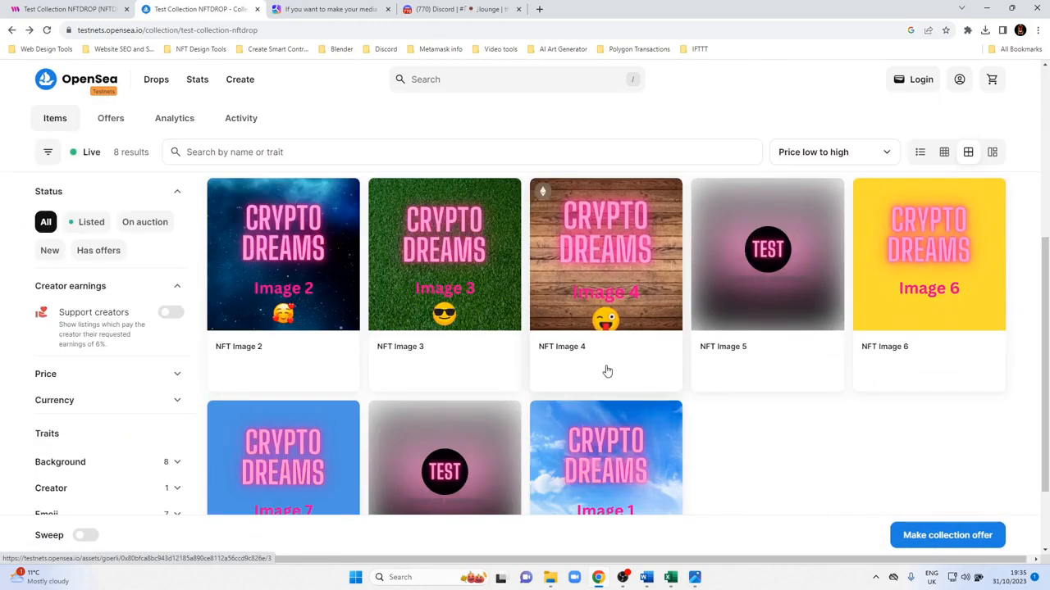
scroll(607, 371, down, 1)
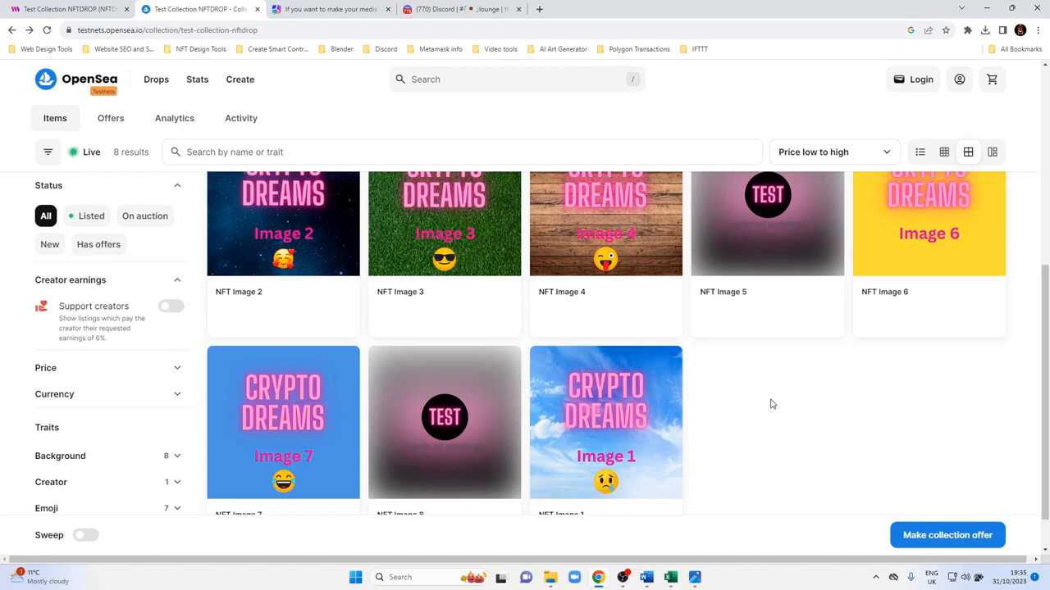
- Switch to the metadata batch 1 workbook in Excel and go through the rows for NFT Image 5 to NFT Image 8
click(672, 579)
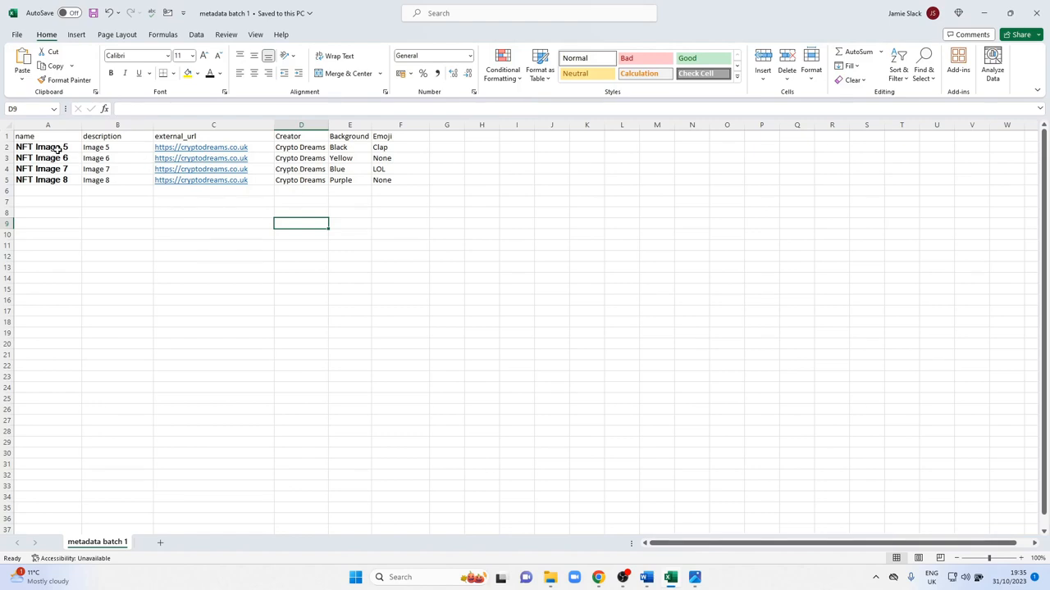
drag(57, 148, 396, 180)
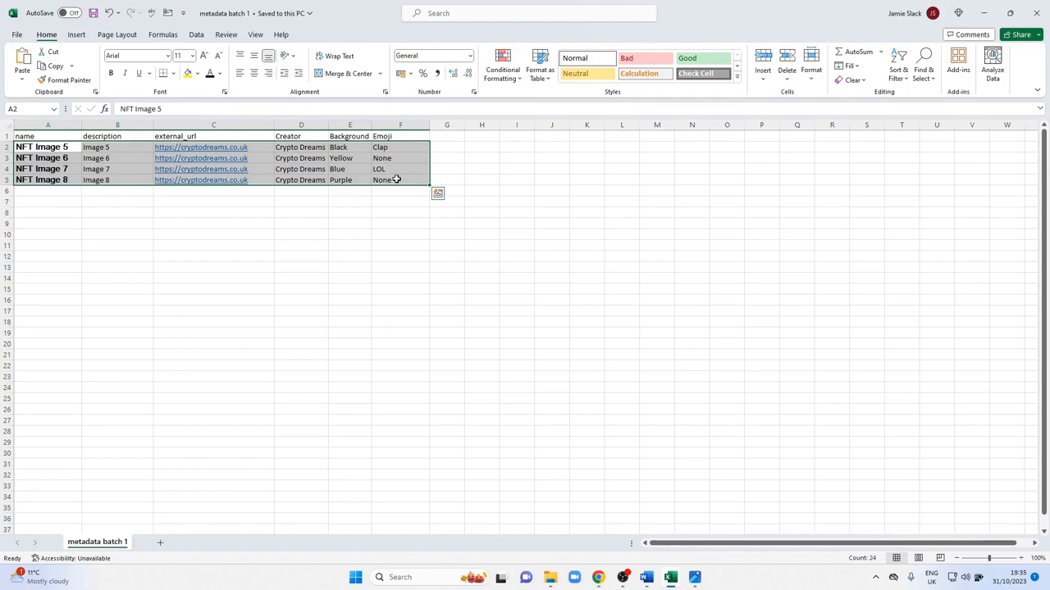
key(Down)
key(Down)
key(Down)
key(Down)
key(Up)
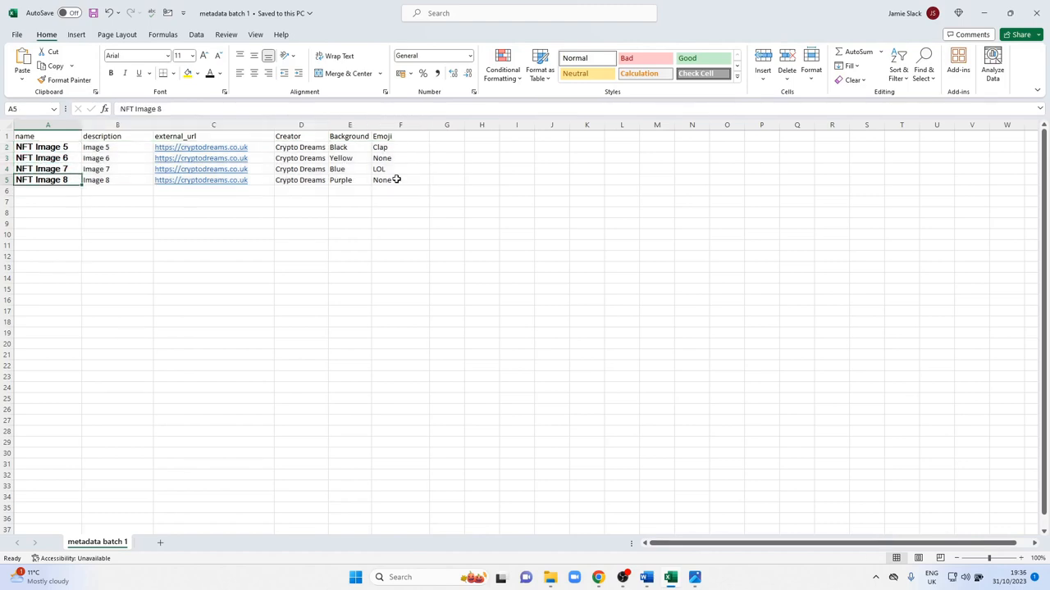
key(Down)
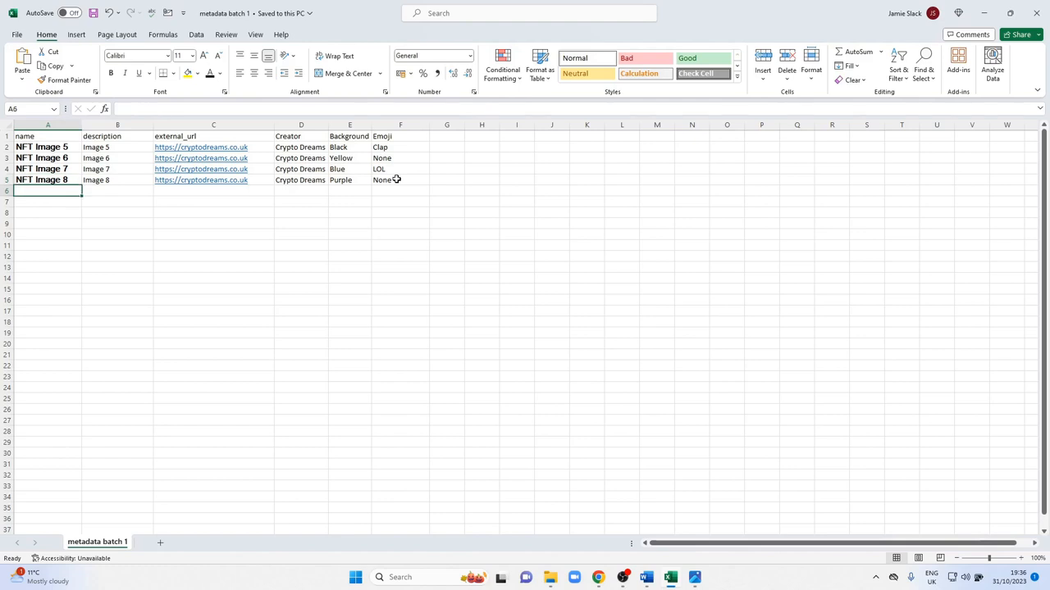
key(Up)
key(Up)
key(Up)
key(Up)
key(Up)
key(Down)
key(Down)
key(Down)
key(Down)
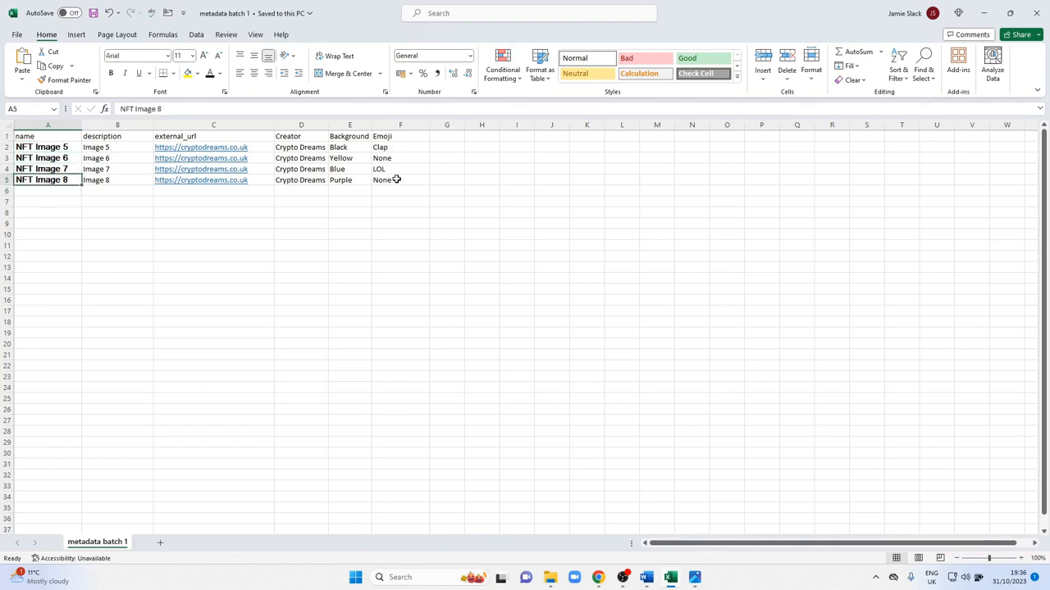
key(Up)
key(Up)
key(Up)
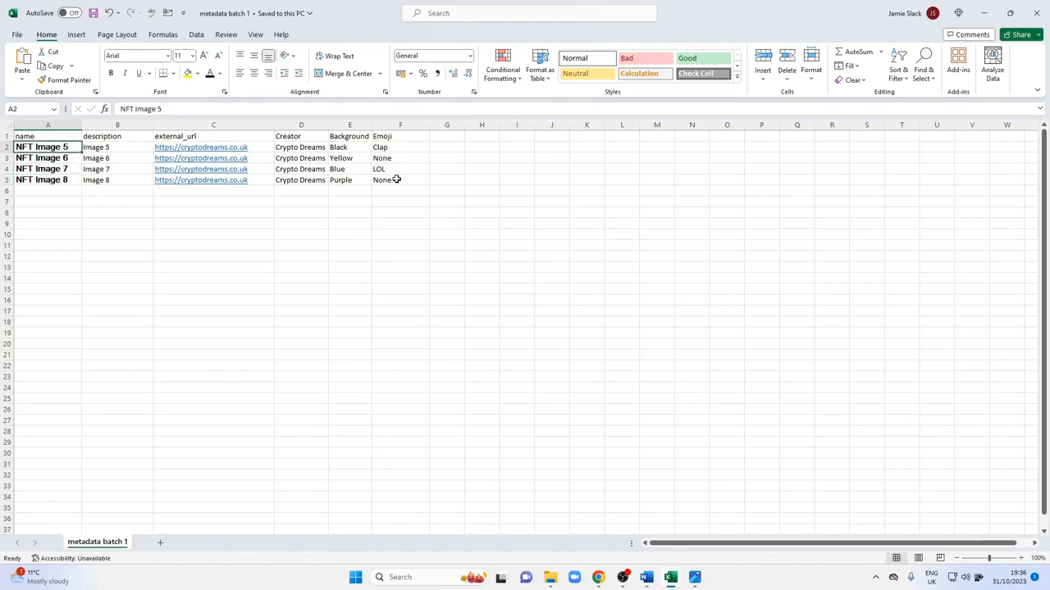
- Change the name in cell A2 to NFT Image 9
click(183, 108)
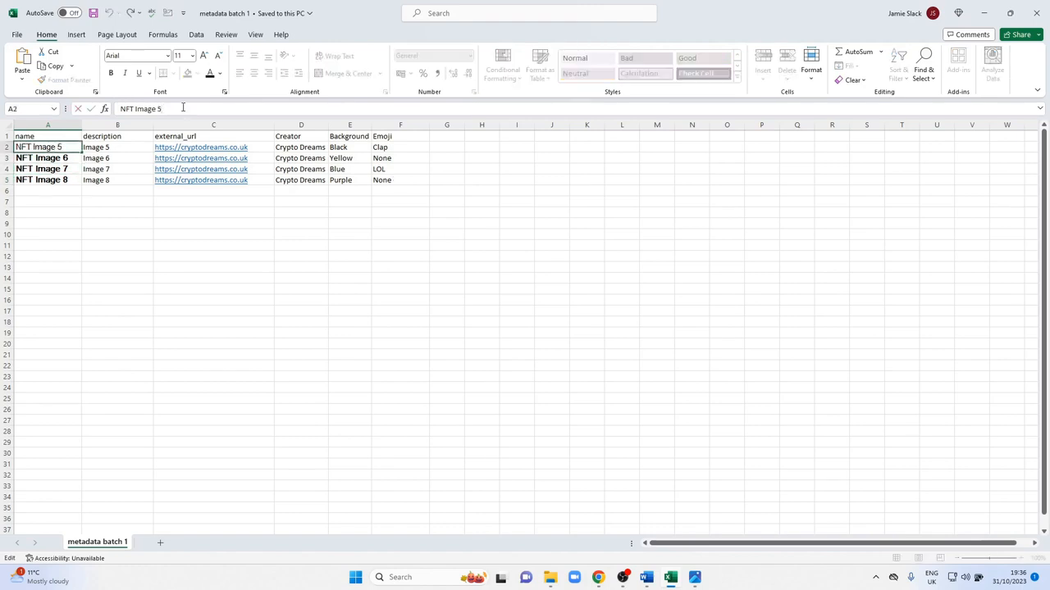
text(9)
key(Return)
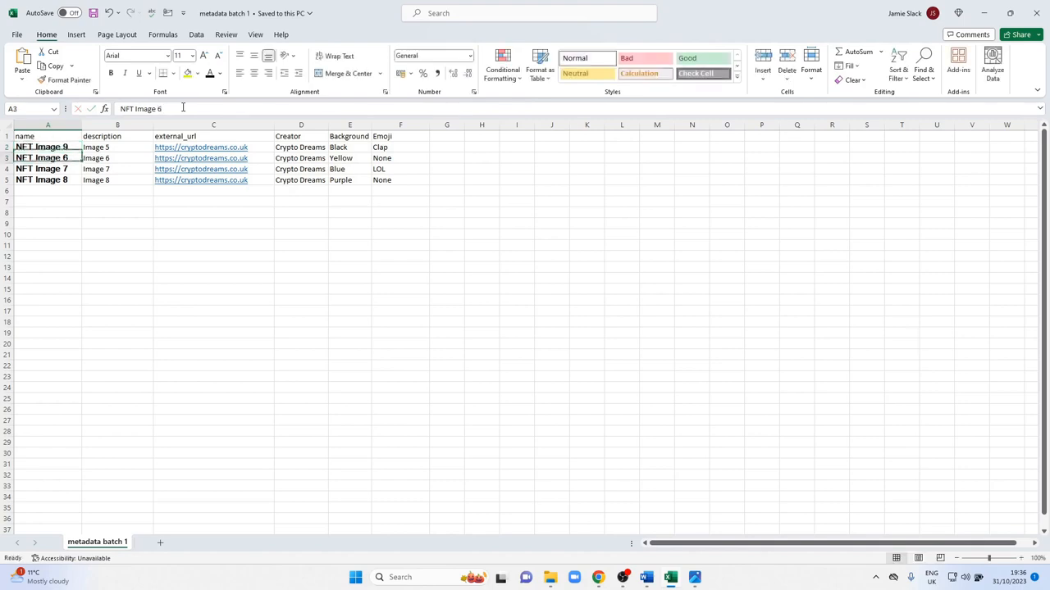
- Clear the remaining metadata rows for NFT Image 6 to 8 in cells A3:F5
key(shift+Right)
key(shift+Right)
key(shift+Right)
key(shift+Right)
key(shift+Right)
key(shift+Down)
key(shift+Down)
key(Delete)
key(Down)
key(Down)
key(Down)
key(Down)
key(Down)
key(Down)
key(Down)
key(Up)
key(Up)
key(Up)
key(Up)
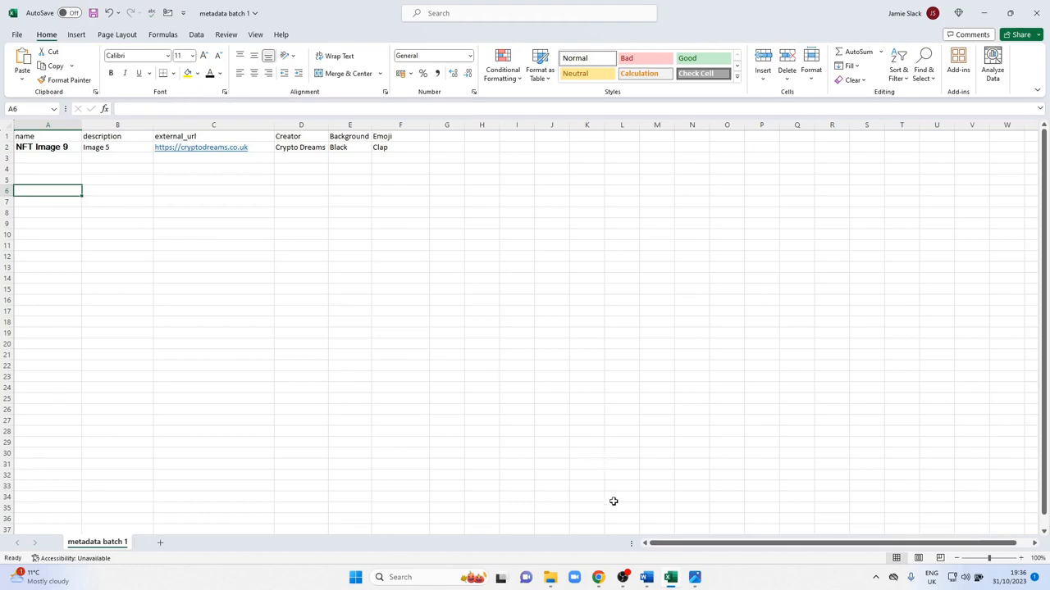
- Switch back to the OpenSea collection in Chrome, reload it, and check the item images
click(598, 578)
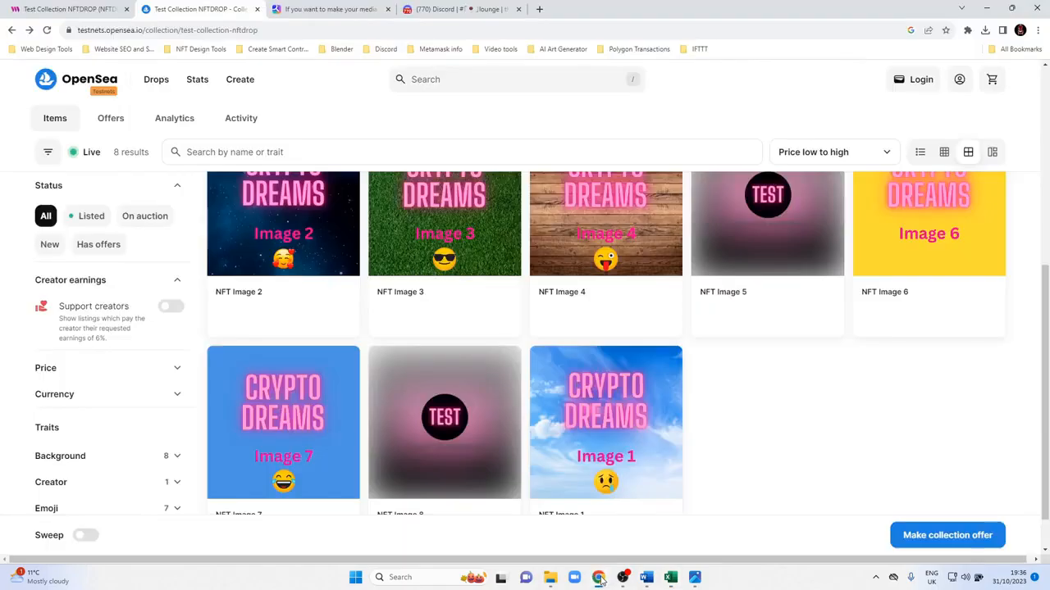
click(46, 29)
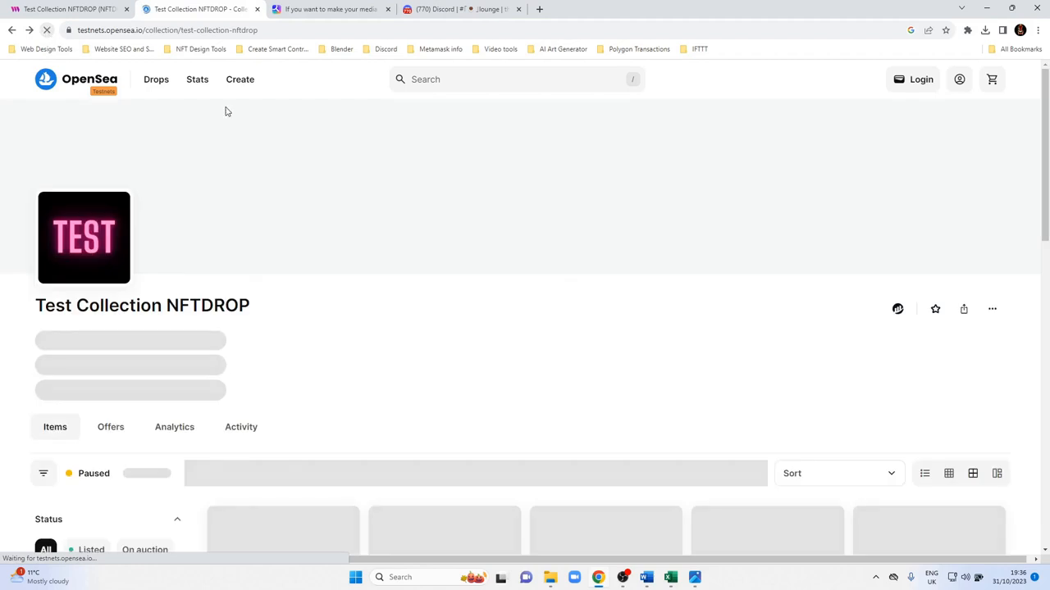
scroll(468, 377, down, 3)
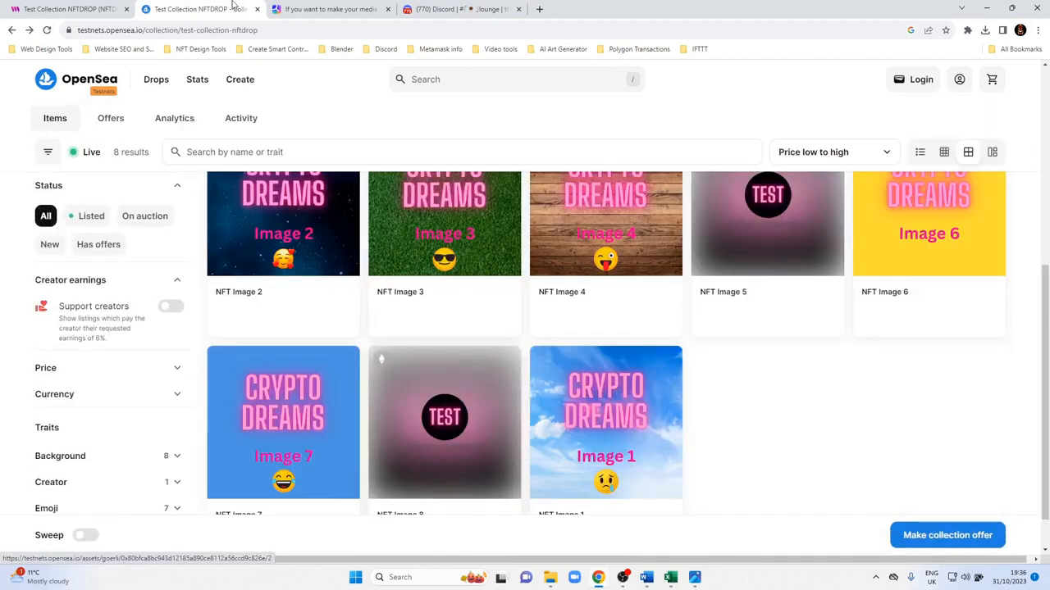
- Reload the thirdweb contract's NFT list and examine the supply figures and the images, names and owners of all tokens
click(104, 7)
click(47, 30)
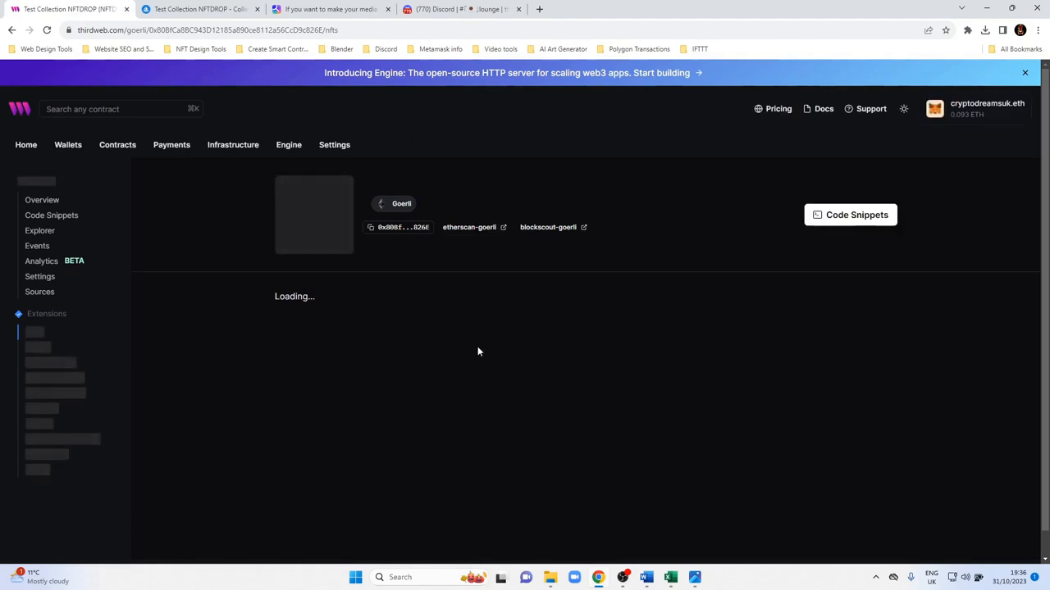
scroll(478, 353, down, 3)
scroll(478, 353, down, 2)
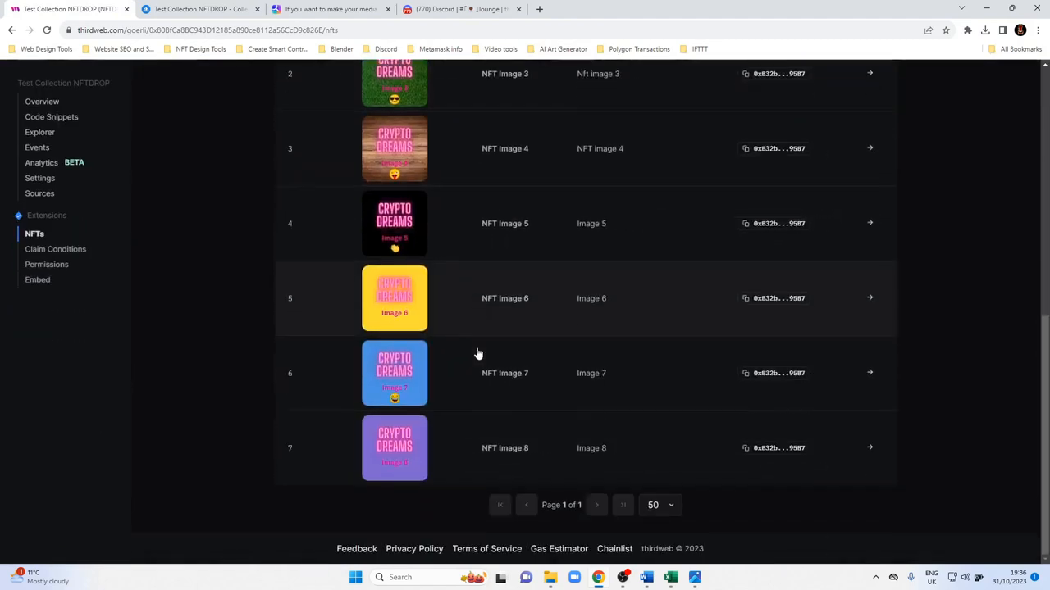
scroll(583, 363, up, 4)
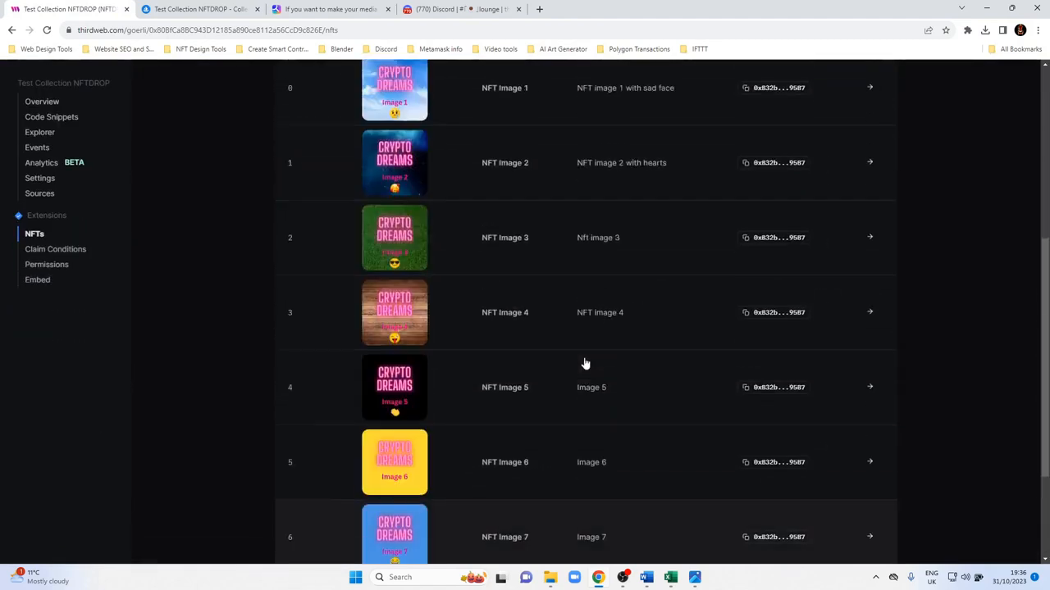
scroll(439, 325, down, 2)
scroll(438, 325, down, 2)
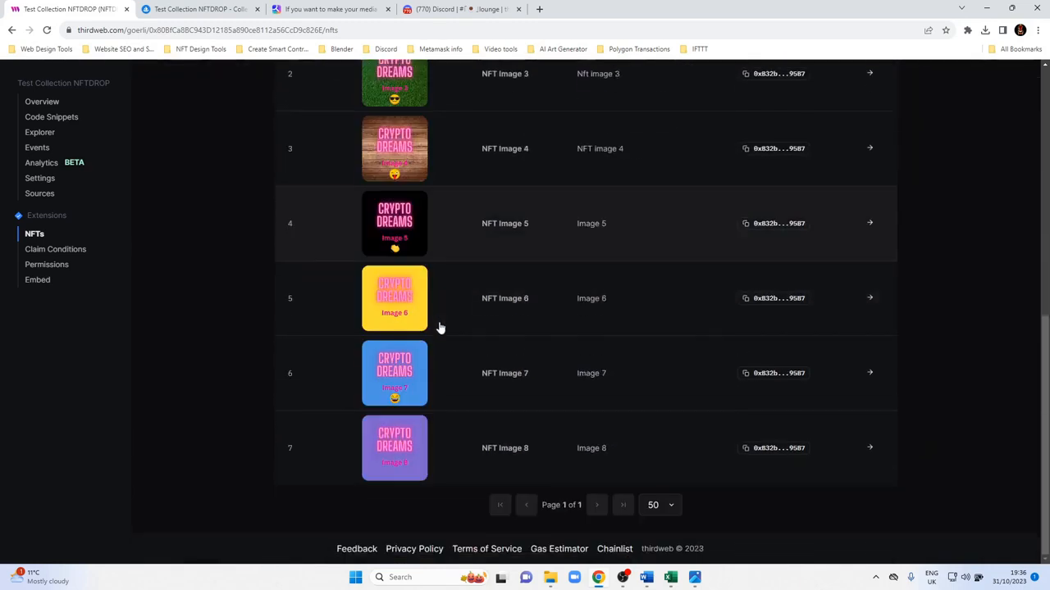
scroll(548, 395, up, 6)
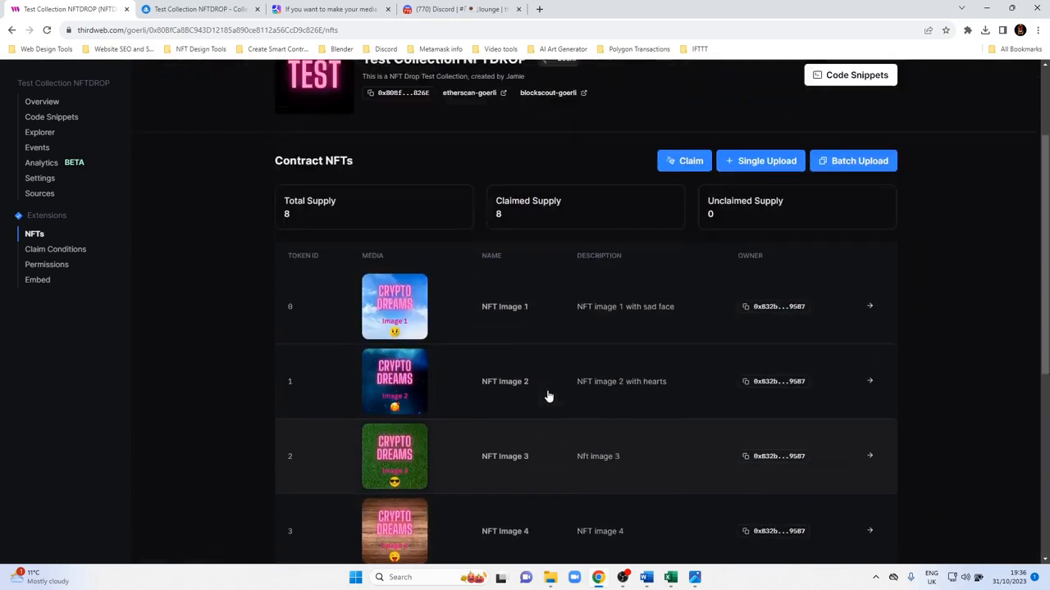
scroll(548, 395, down, 2)
scroll(548, 396, down, 3)
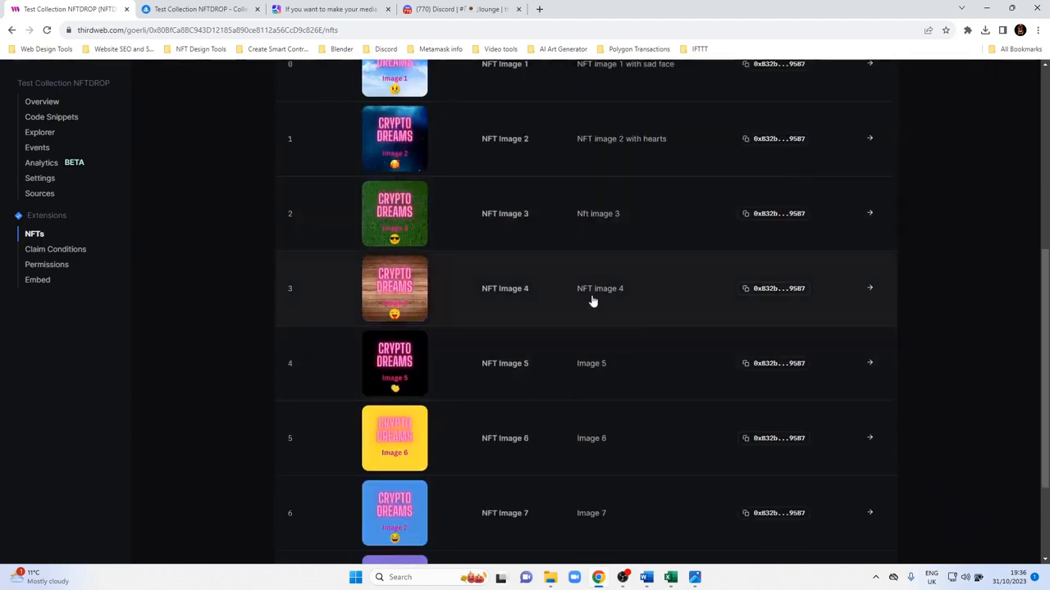
scroll(565, 334, down, 2)
scroll(565, 334, up, 6)
scroll(562, 352, down, 6)
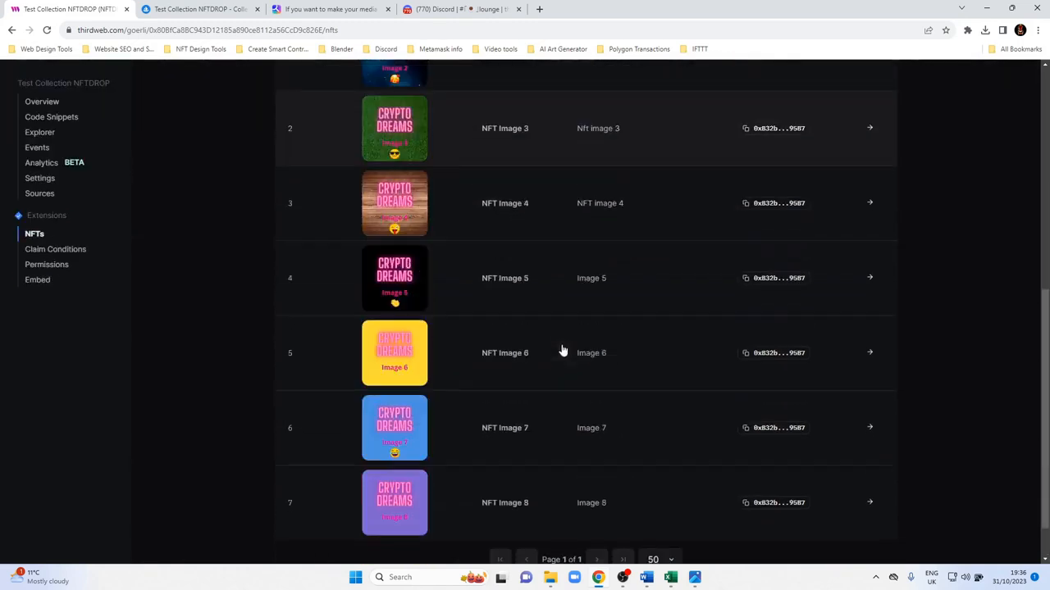
- Reload the collection on OpenSea, open the NFT Image 5 item again, and request another metadata refresh
click(175, 10)
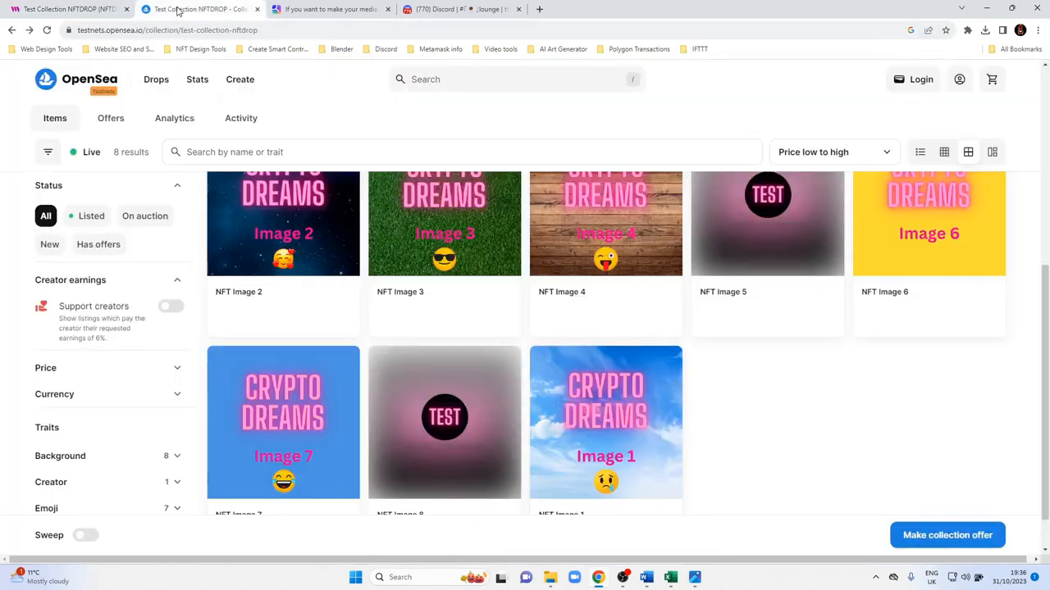
click(47, 30)
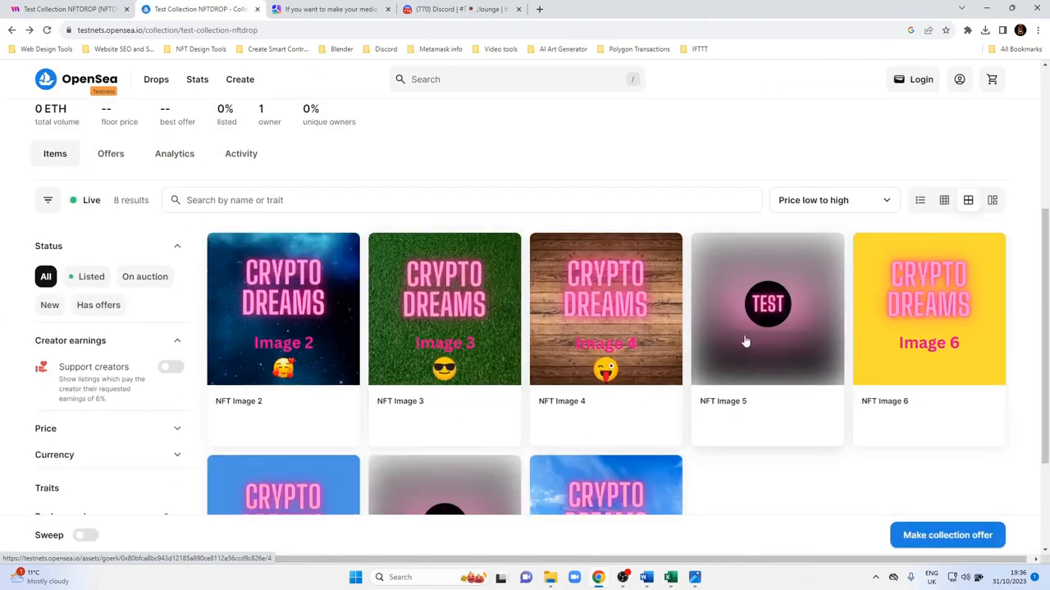
click(753, 341)
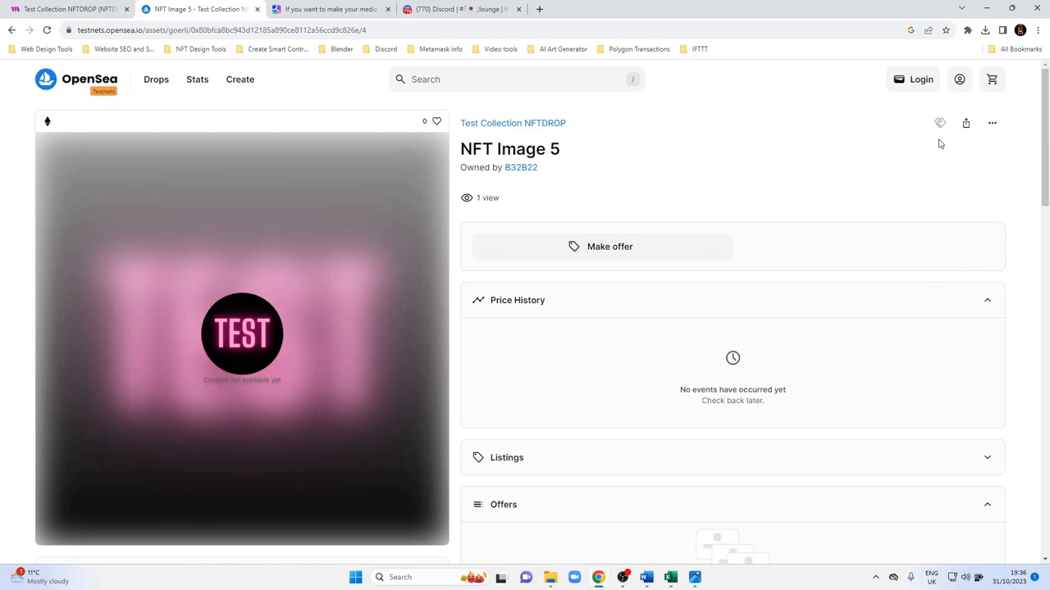
click(992, 123)
click(976, 159)
- Return to the collection's items and reload the page to check the NFT Image 5 and NFT Image 8 thumbnails
click(11, 30)
scroll(604, 338, down, 2)
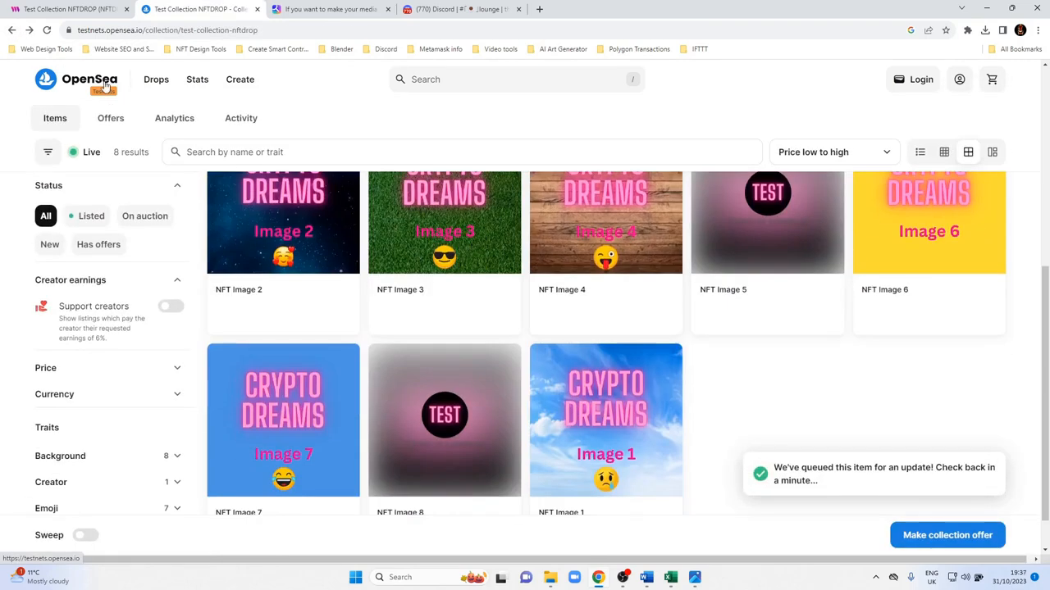
click(46, 31)
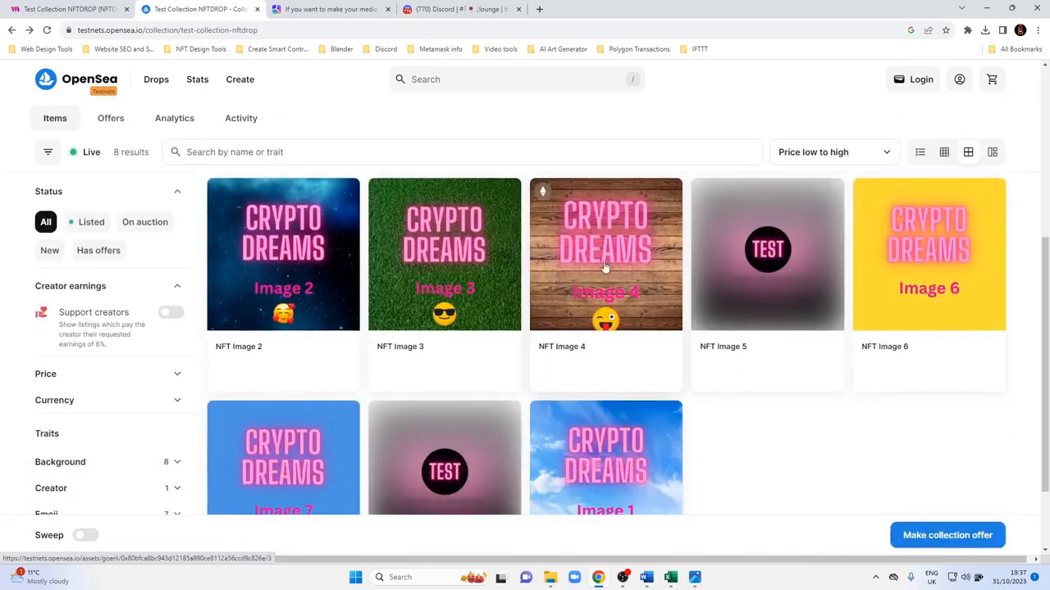
- Open the NFT Image 6 item from the collection and review its name, description and traits
scroll(852, 279, down, 1)
scroll(898, 424, up, 1)
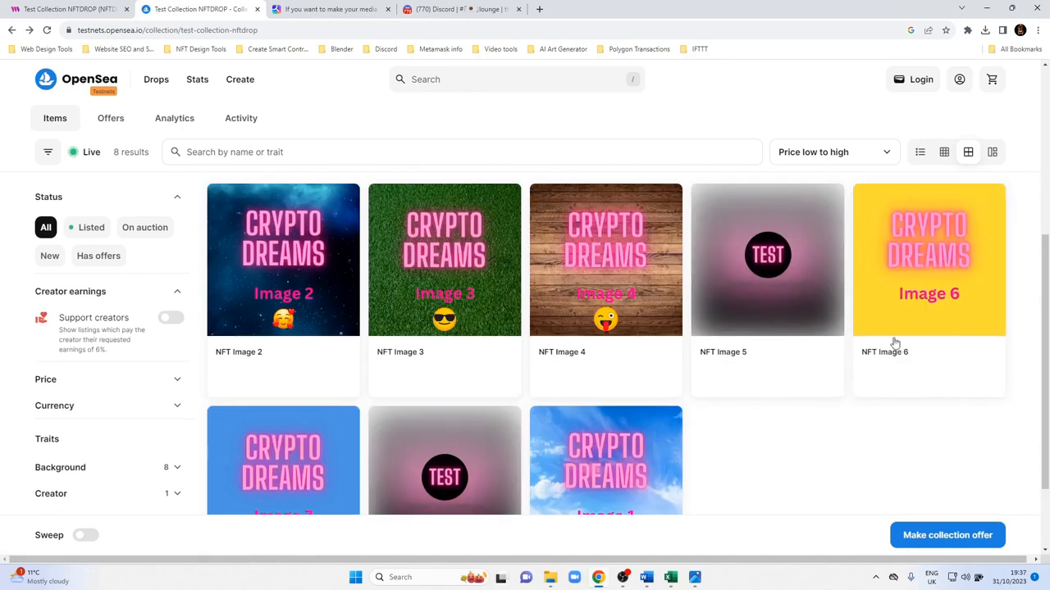
click(899, 292)
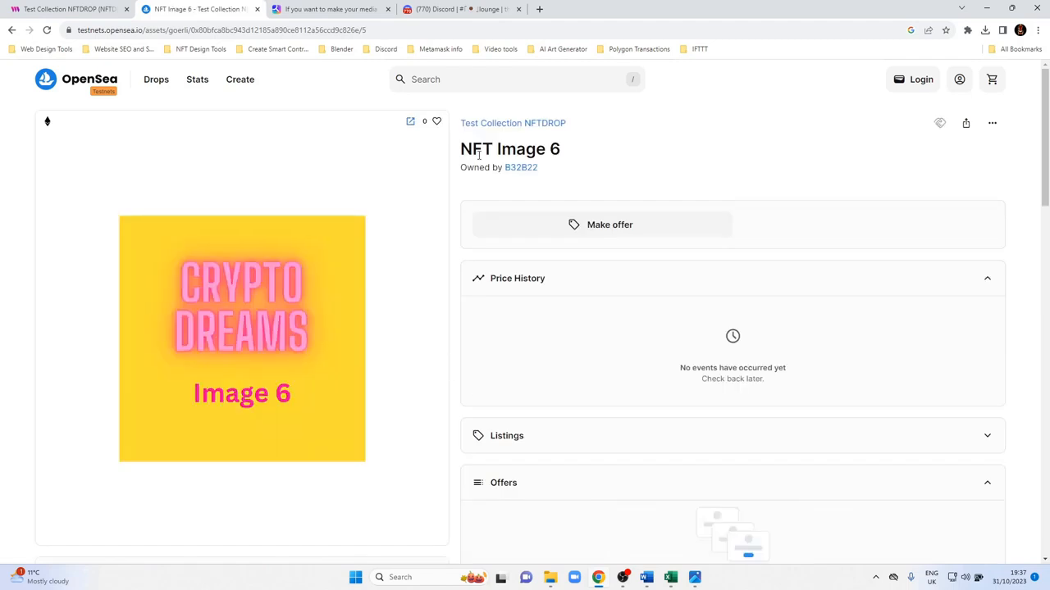
drag(463, 150, 548, 149)
click(544, 149)
scroll(472, 282, down, 5)
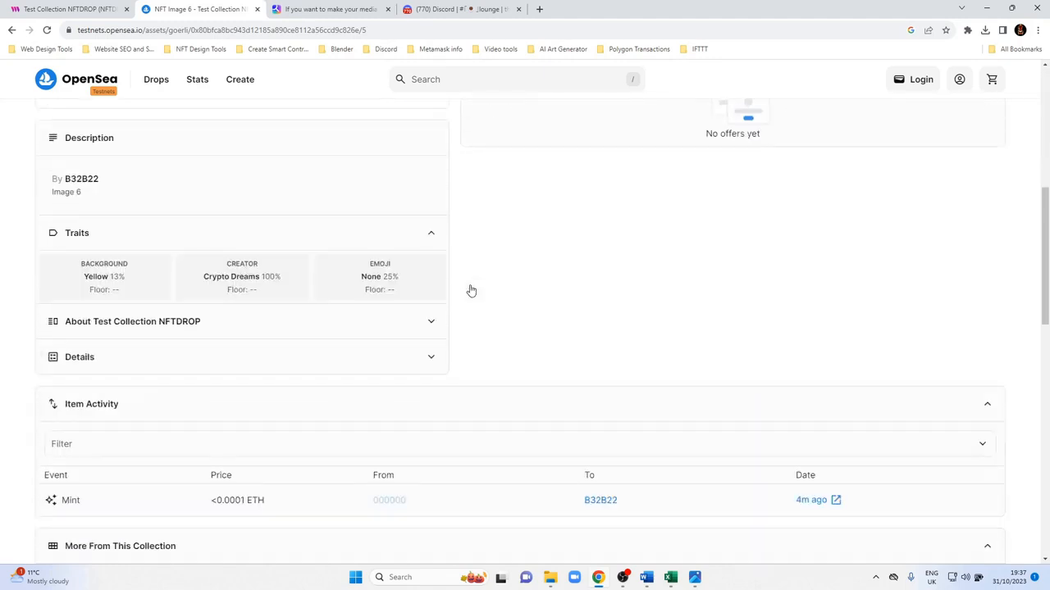
scroll(470, 290, up, 1)
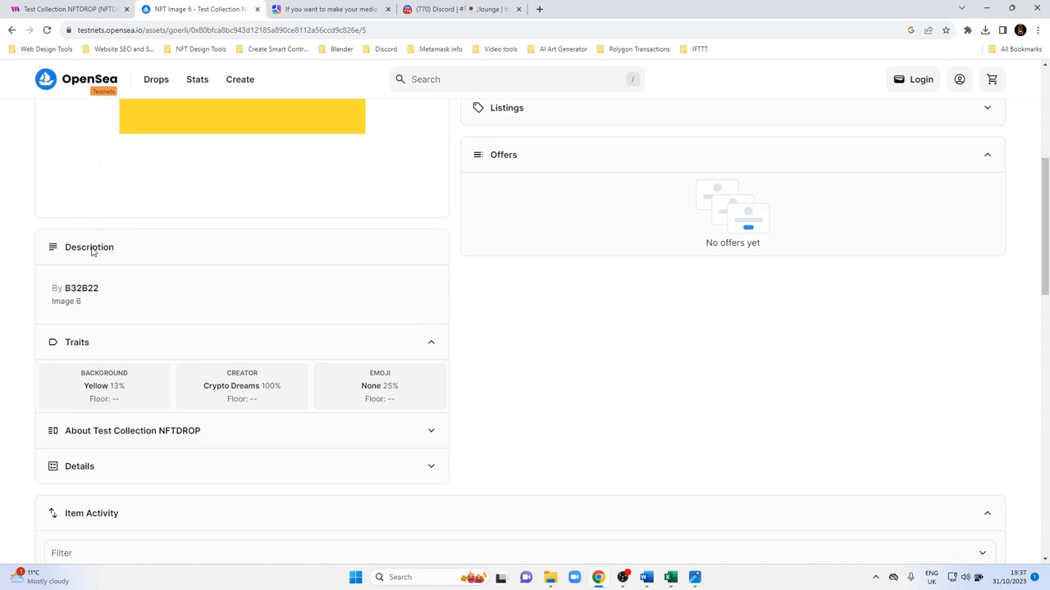
drag(52, 302, 85, 306)
click(72, 303)
scroll(515, 384, down, 1)
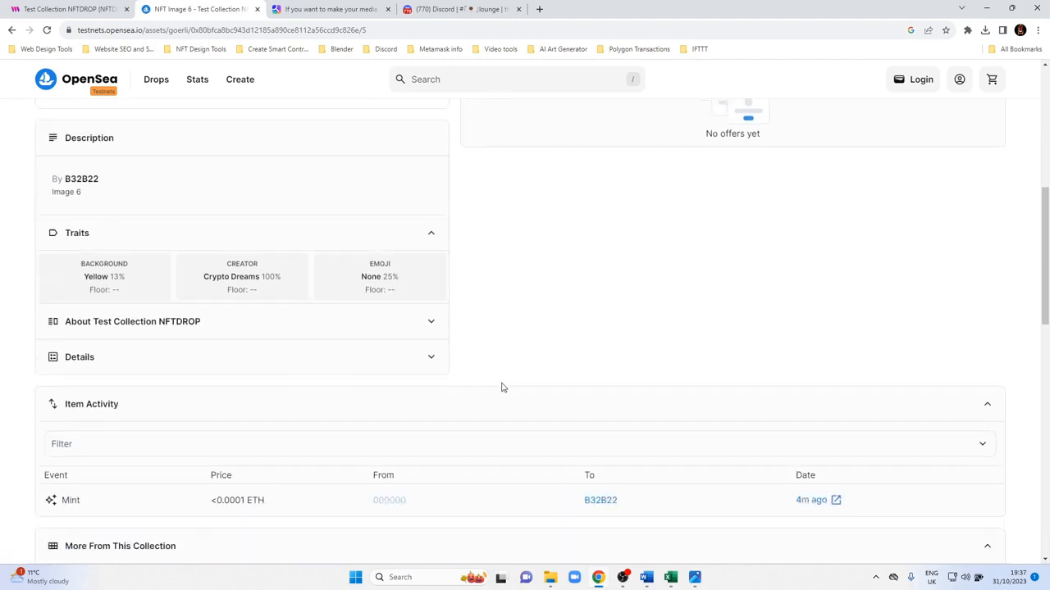
- Expand and review the NFT Image 6 item's details, then collapse them and briefly view the section about the collection
click(433, 361)
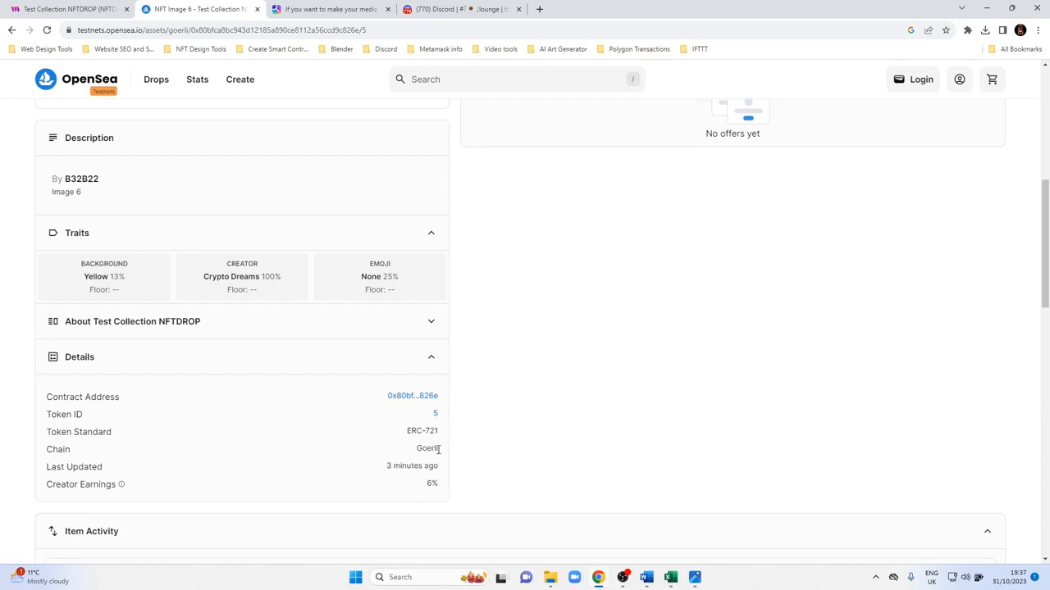
scroll(500, 421, down, 2)
scroll(500, 421, up, 2)
click(423, 363)
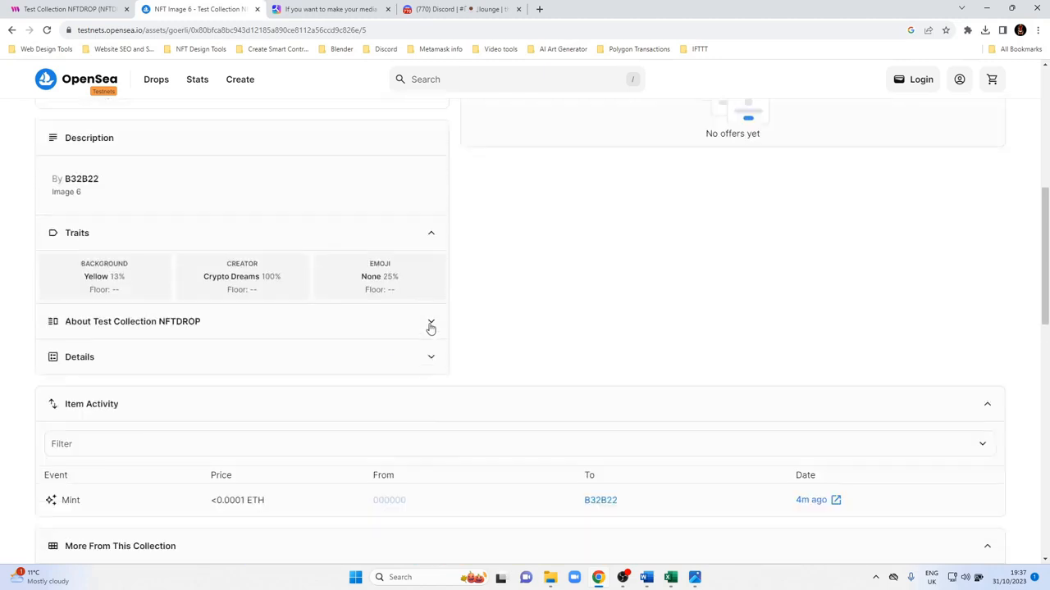
click(431, 323)
click(433, 324)
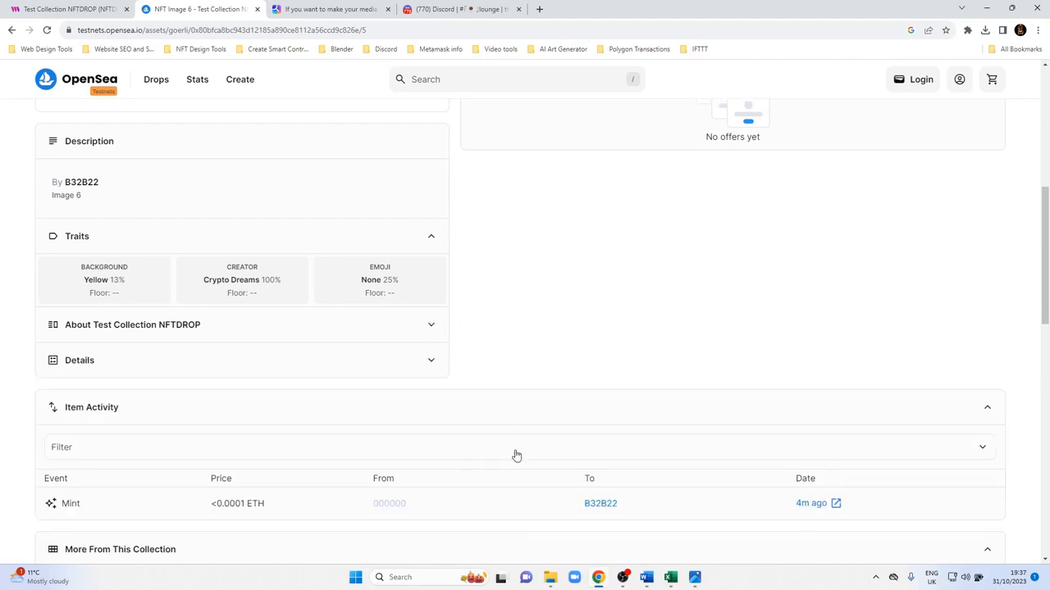
- Go back from NFT Image 6 to the collection, reload it, and check the thumbnails of all items
scroll(513, 452, up, 5)
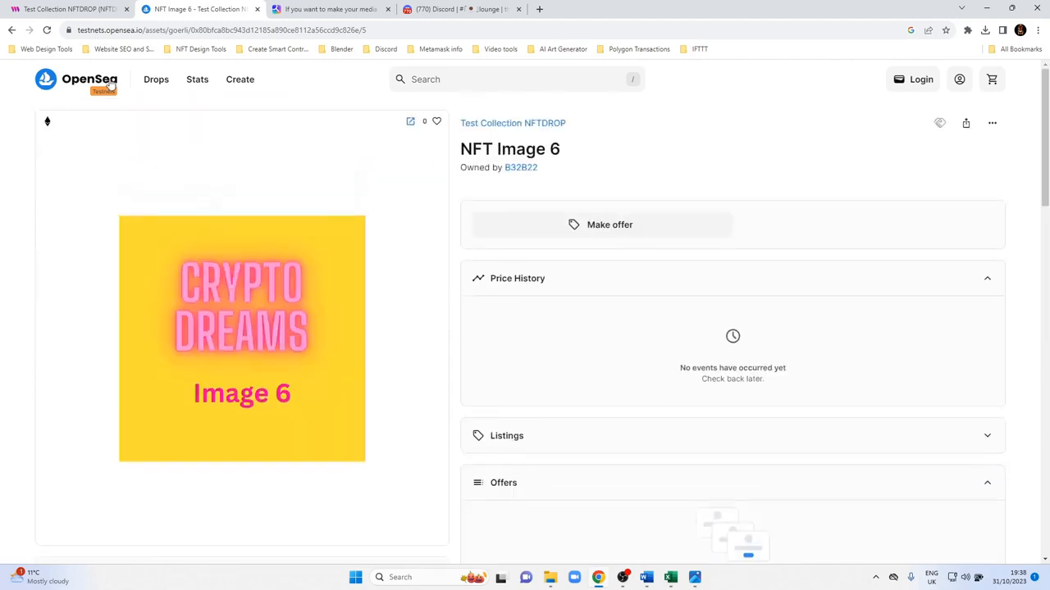
click(10, 31)
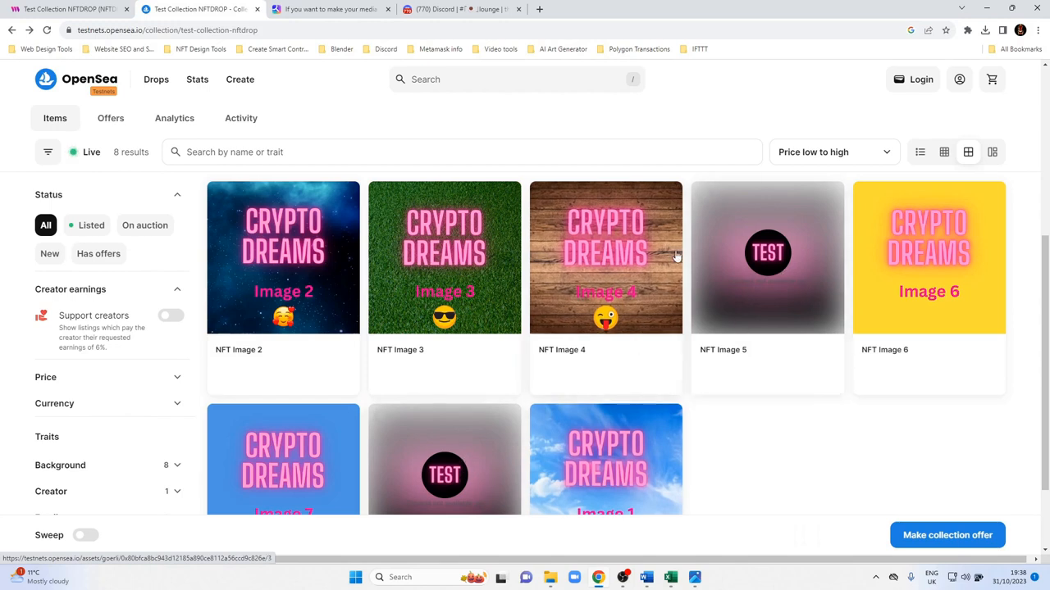
click(474, 321)
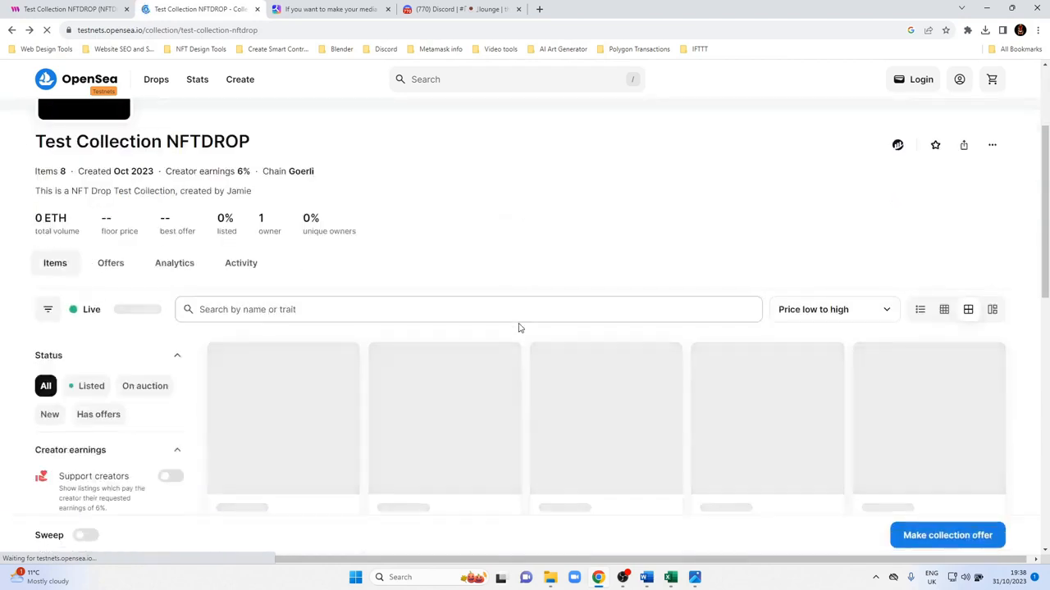
scroll(499, 368, down, 2)
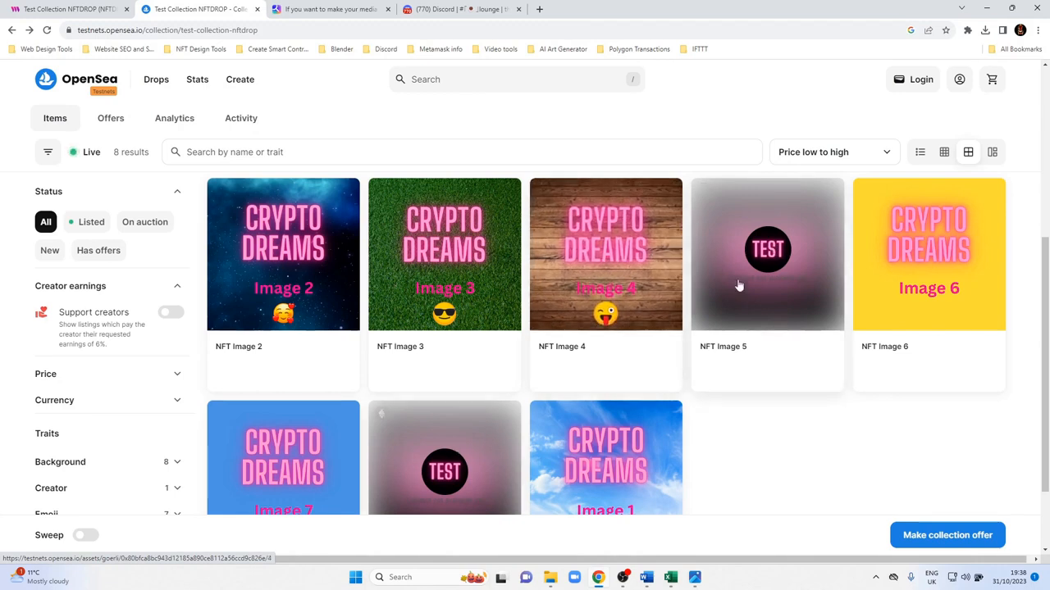
scroll(509, 372, down, 2)
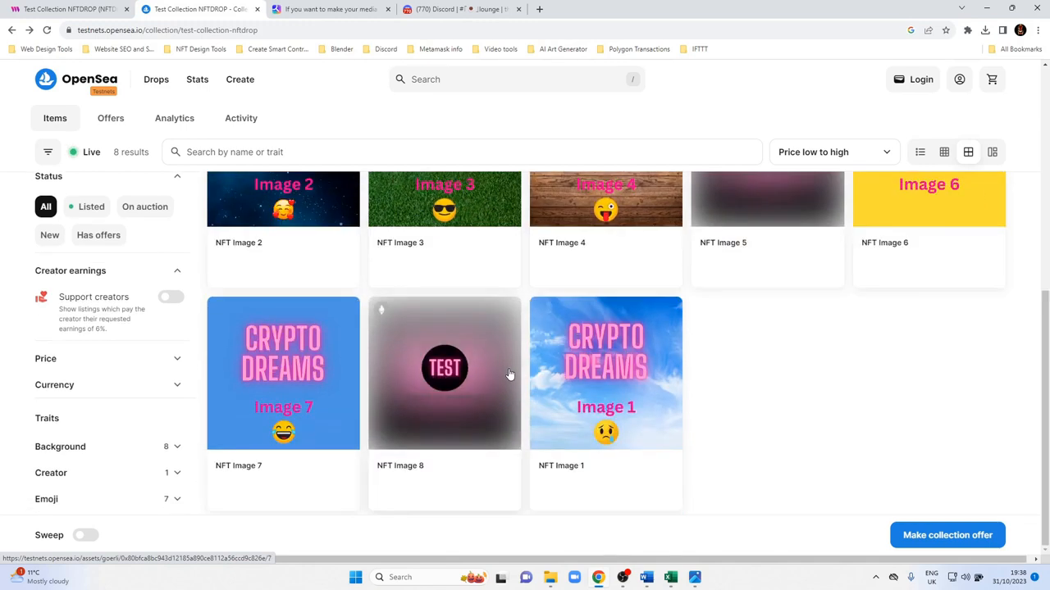
scroll(509, 372, up, 3)
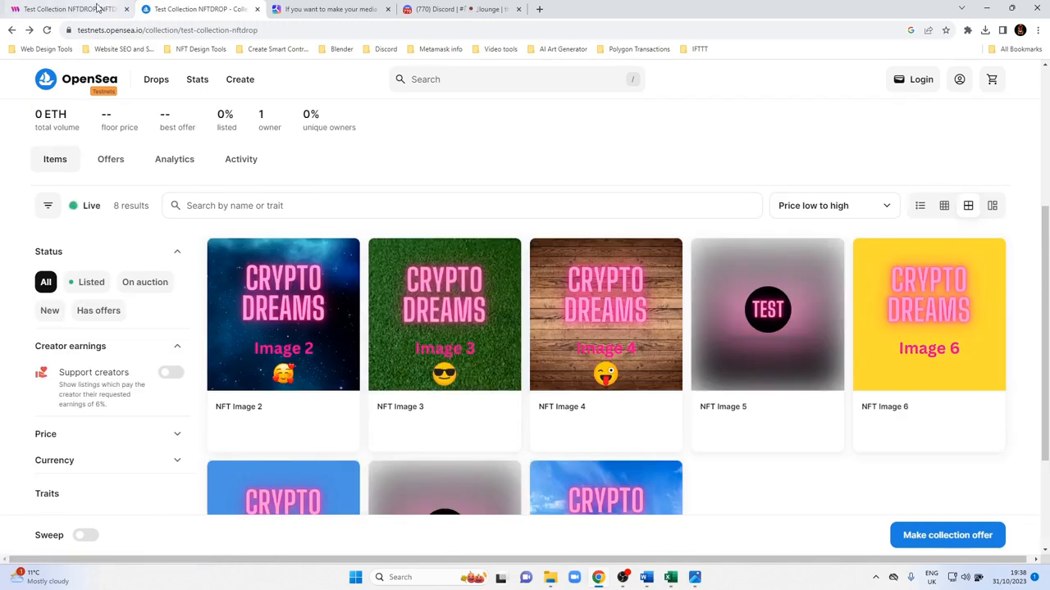